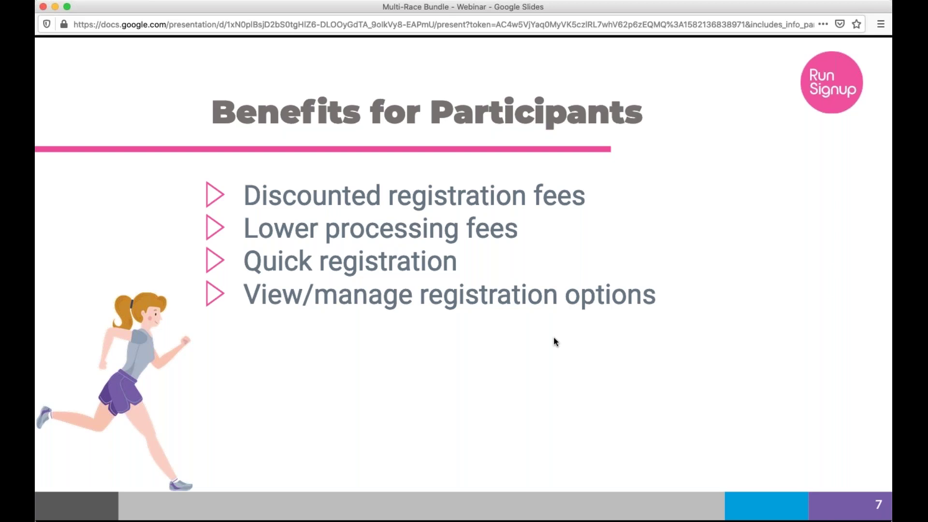
# Step: Advance to slide 8 (Let's Dive In) and switch to the RunSignup Multi-Race Bundles window
pyautogui.press('Right')
pyautogui.moveTo(694, 400)
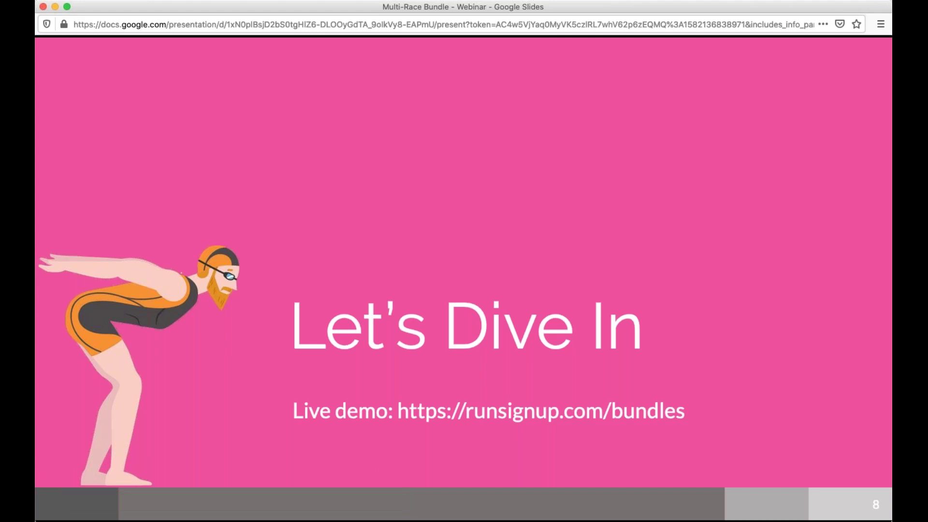
pyautogui.press('super+grave')
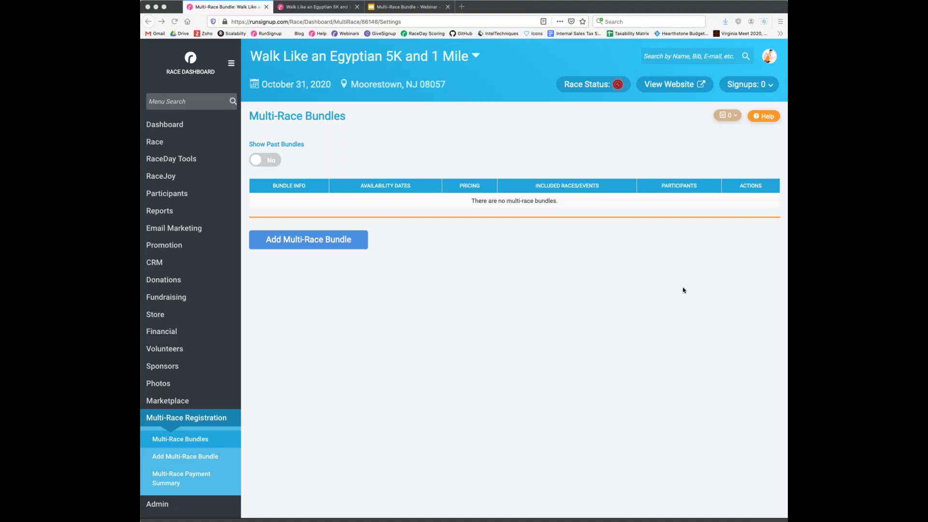
# Step: Focus the Firefox window and start adding a new multi-race bundle
pyautogui.click(592, 429)
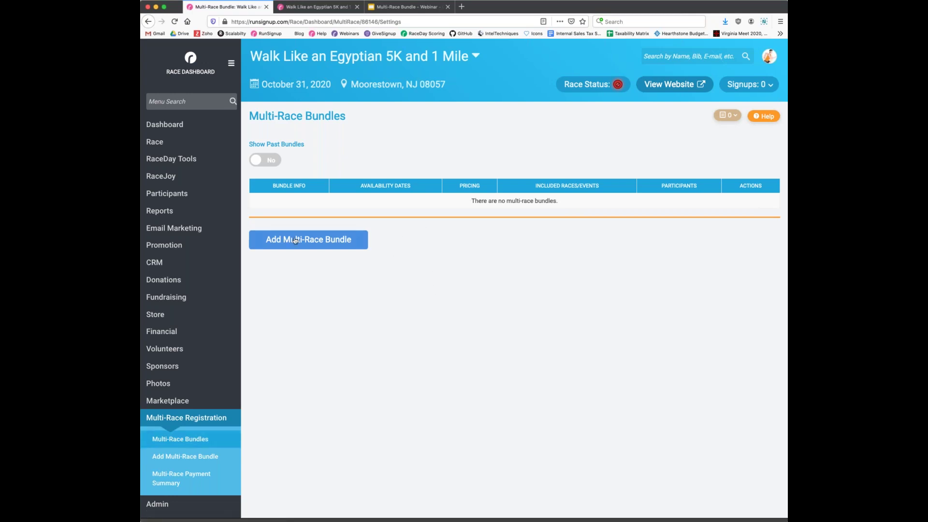
pyautogui.click(325, 246)
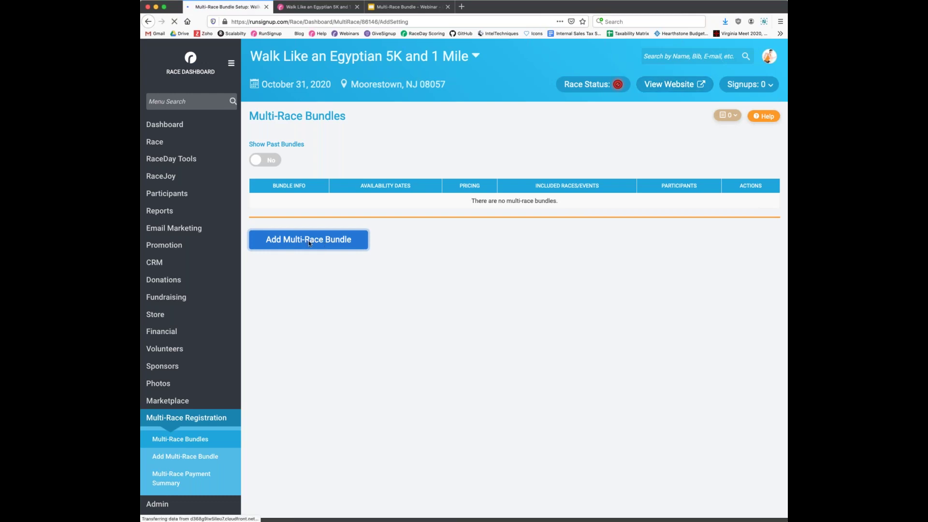
# Step: Enter bundle name 'My Bundle', Available Starting 01/01/2020 and Available Until 12/31/2020
pyautogui.click(319, 243)
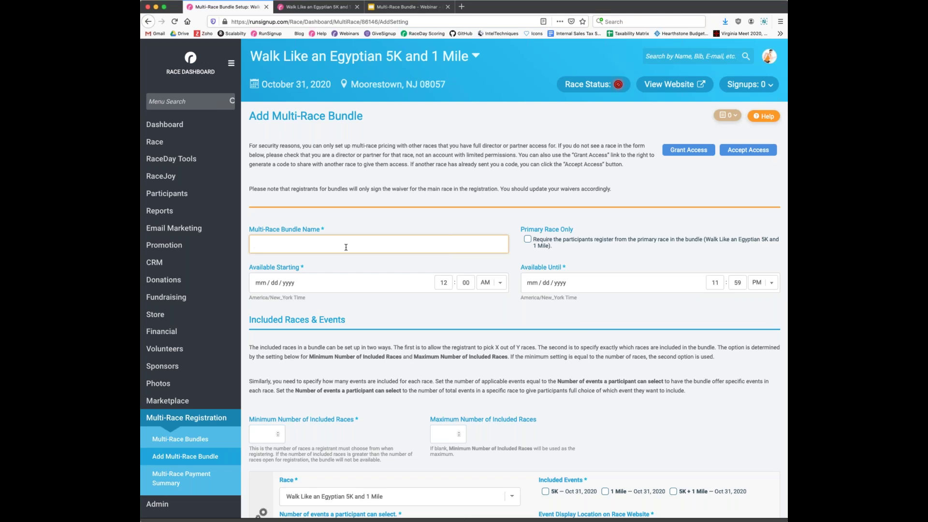
pyautogui.write('My Bundle')
pyautogui.scroll(-1, 508, 232)
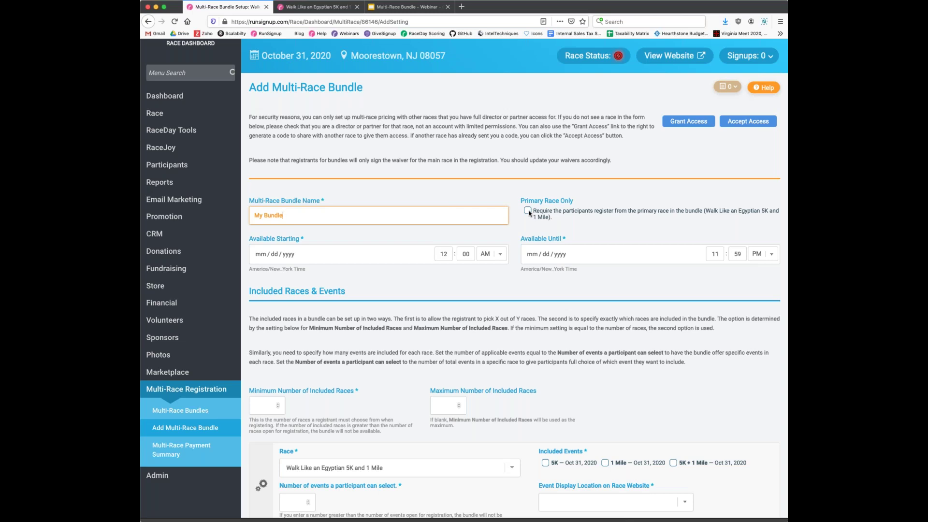
pyautogui.click(258, 256)
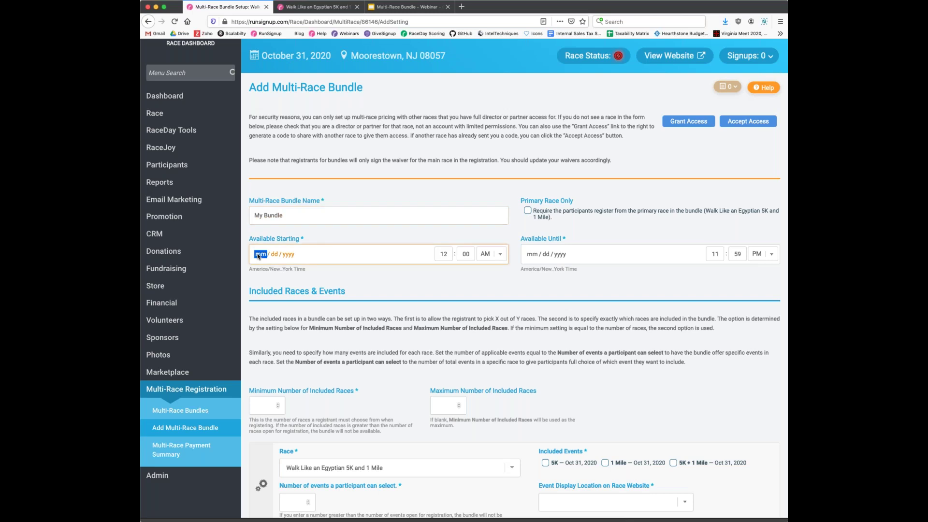
pyautogui.write('01012020')
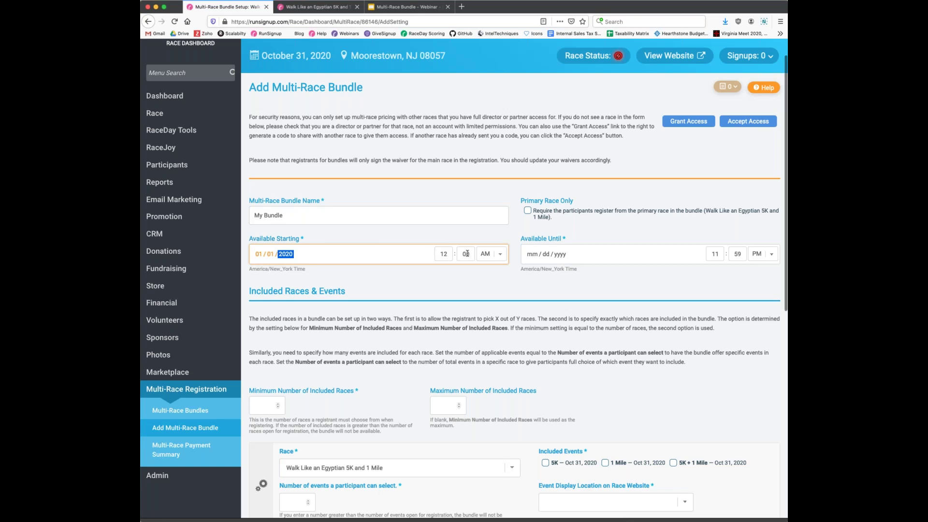
pyautogui.click(532, 255)
pyautogui.write('12')
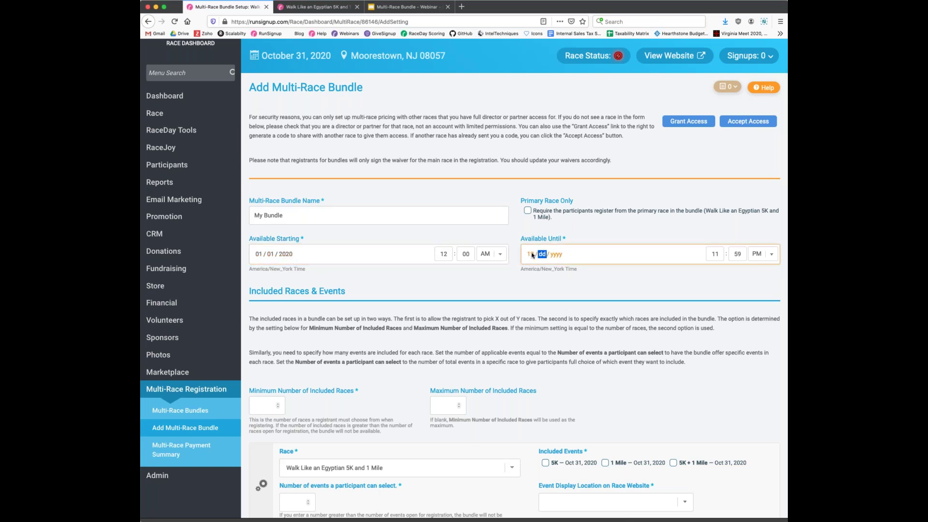
pyautogui.write(' / 31 / 2020')
pyautogui.click(491, 240)
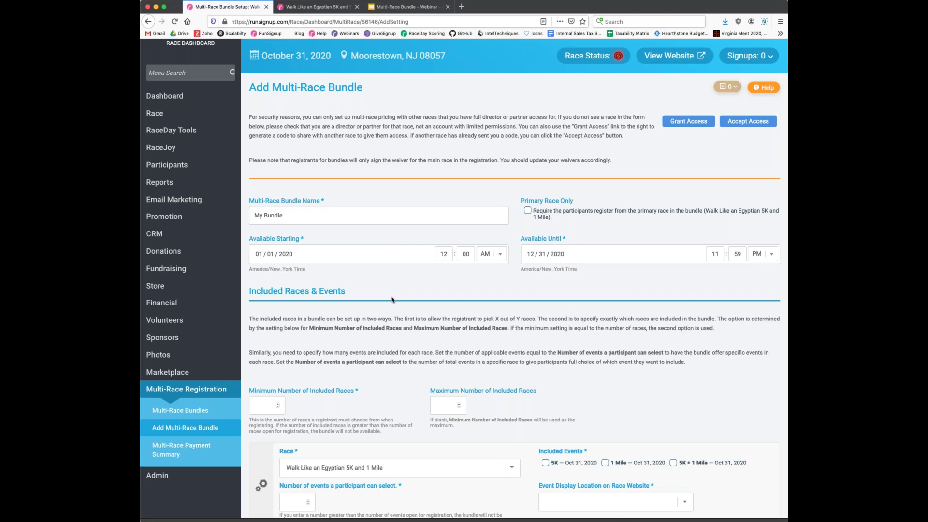
# Step: Set Minimum Number of Included Races to 2
pyautogui.scroll(-3, 394, 300)
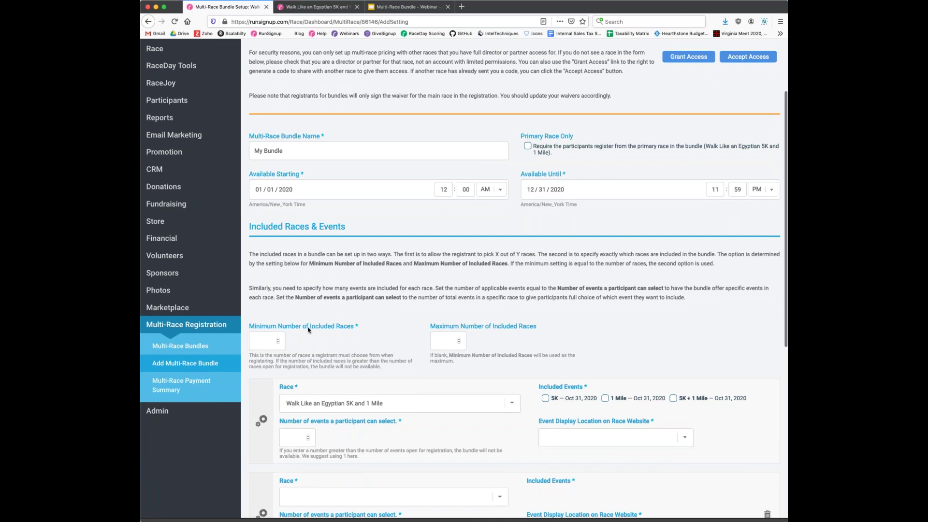
pyautogui.scroll(-2, 309, 328)
pyautogui.click(266, 301)
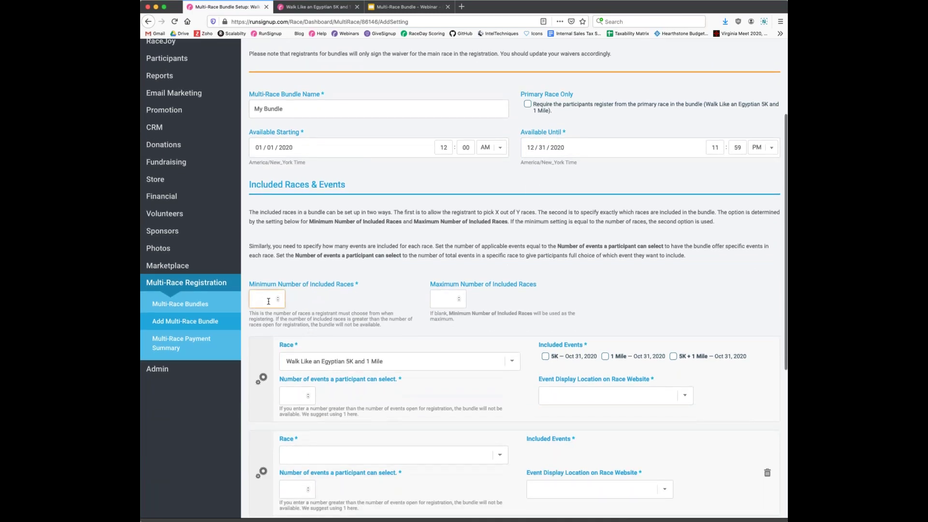
pyautogui.click(336, 268)
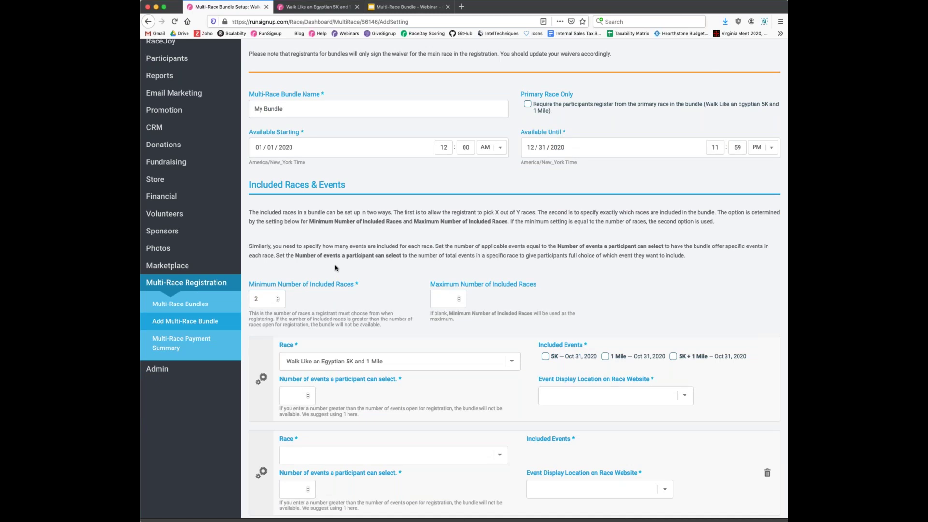
# Step: Include the first race's 5K and 1 Mile, 1 selectable, shown Before Normal Events
pyautogui.scroll(-2, 336, 268)
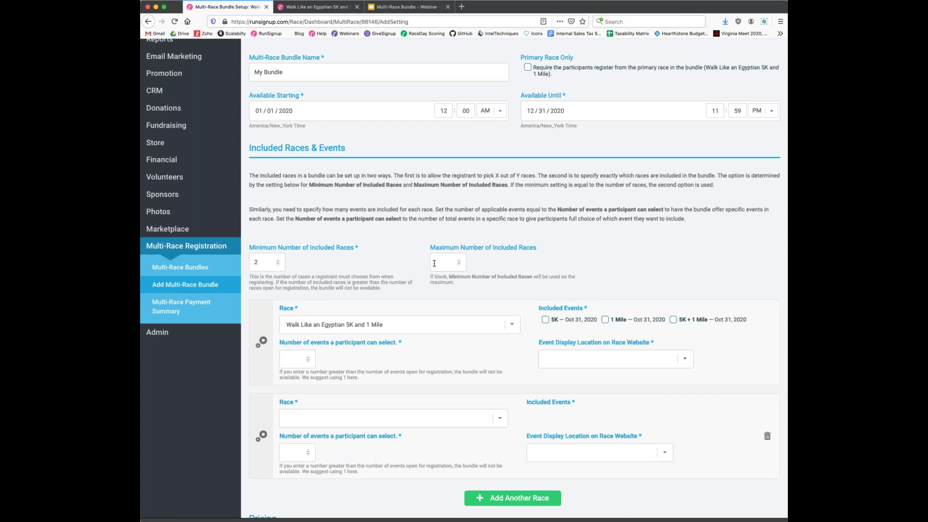
pyautogui.scroll(-2, 434, 264)
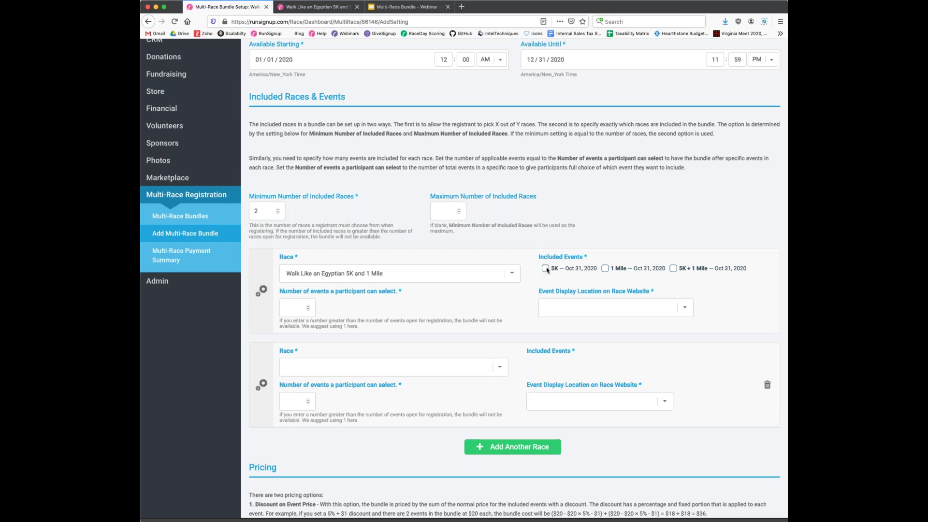
pyautogui.click(606, 270)
pyautogui.press('BackSpace')
pyautogui.write('1')
pyautogui.scroll(-1, 439, 300)
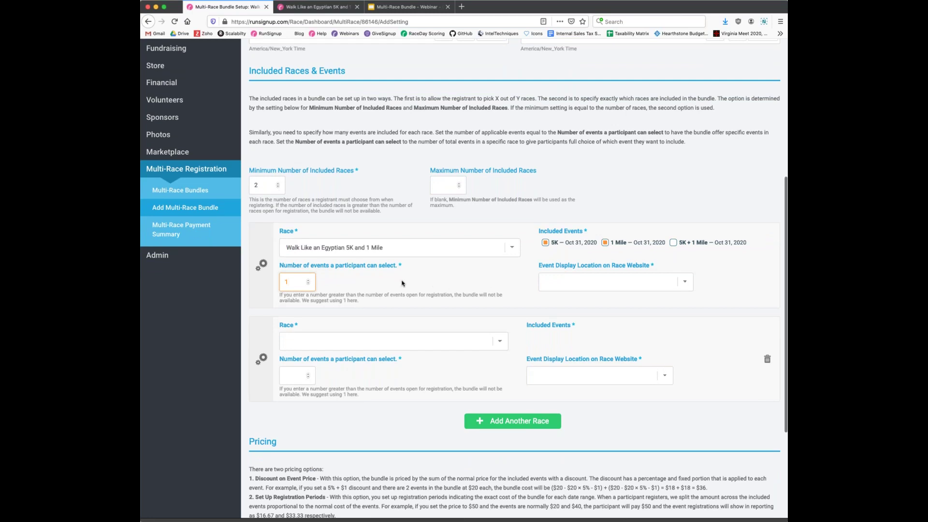
pyautogui.click(572, 281)
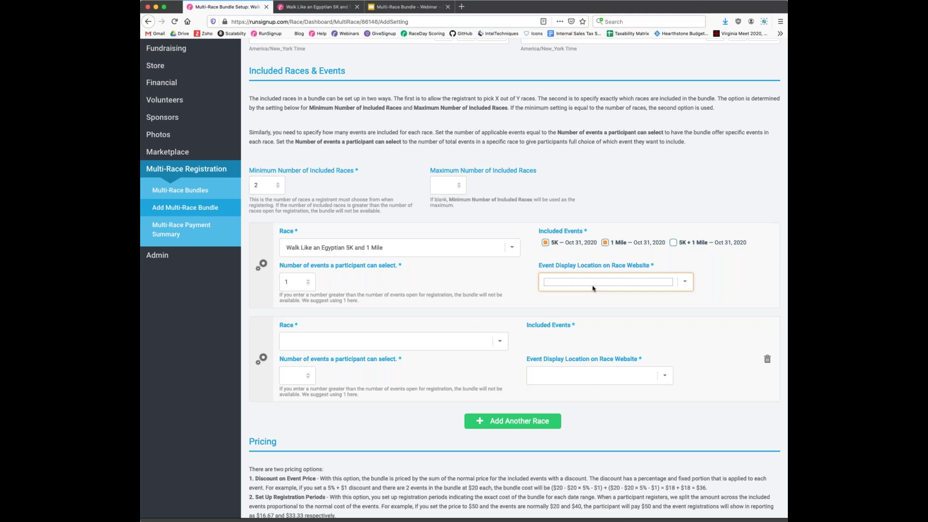
pyautogui.press('Down')
pyautogui.scroll(-3, 365, 331)
# Step: Add A Flock of Seagulls Marathon's Marathon event as race two, 1 selectable, Before Normal Events
pyautogui.click(358, 263)
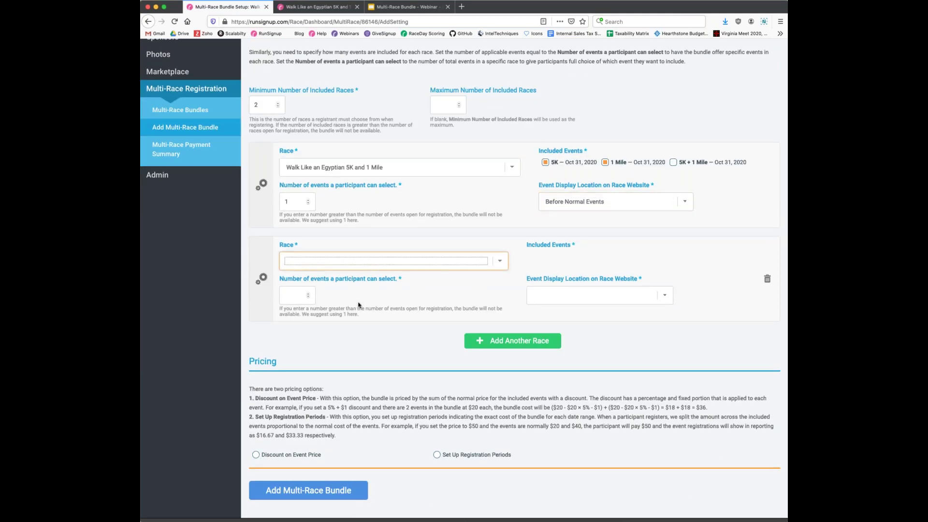
pyautogui.click(365, 270)
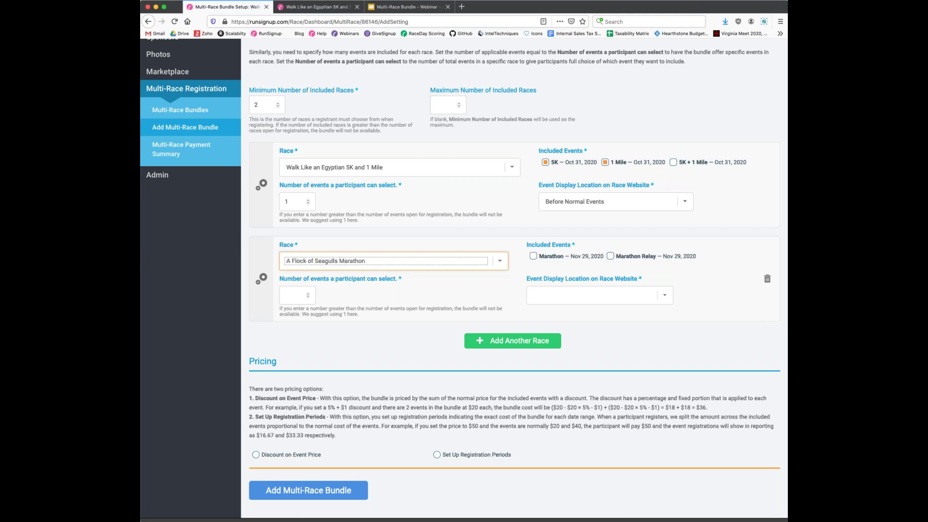
pyautogui.click(549, 258)
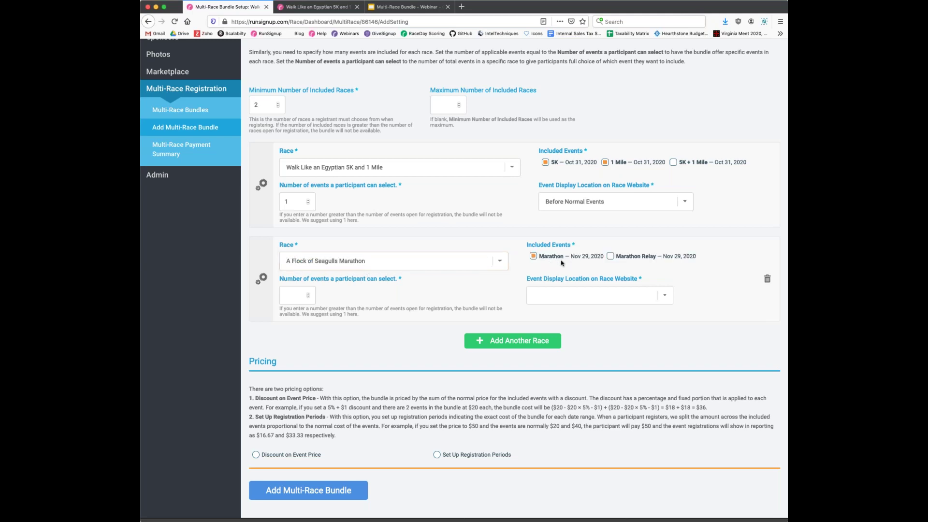
pyautogui.click(292, 295)
pyautogui.click(292, 294)
pyautogui.click(586, 303)
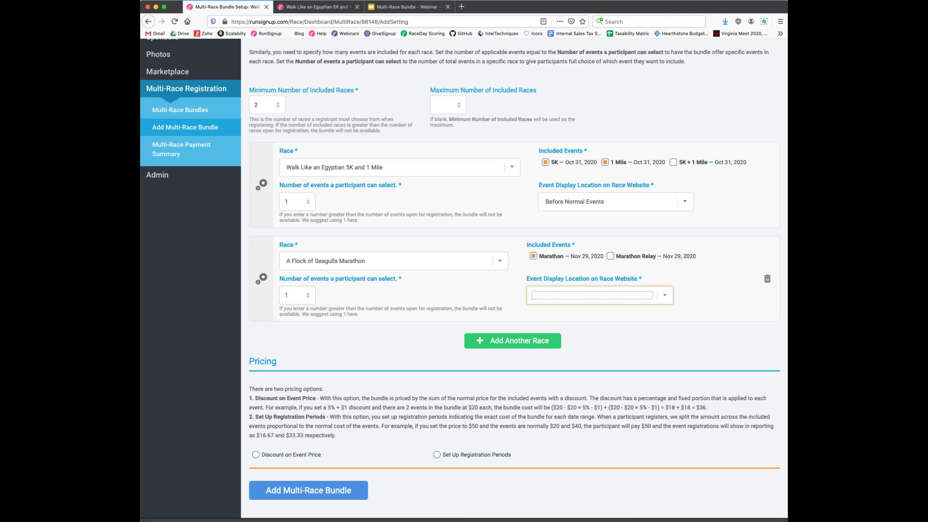
pyautogui.press('Down')
pyautogui.click(713, 304)
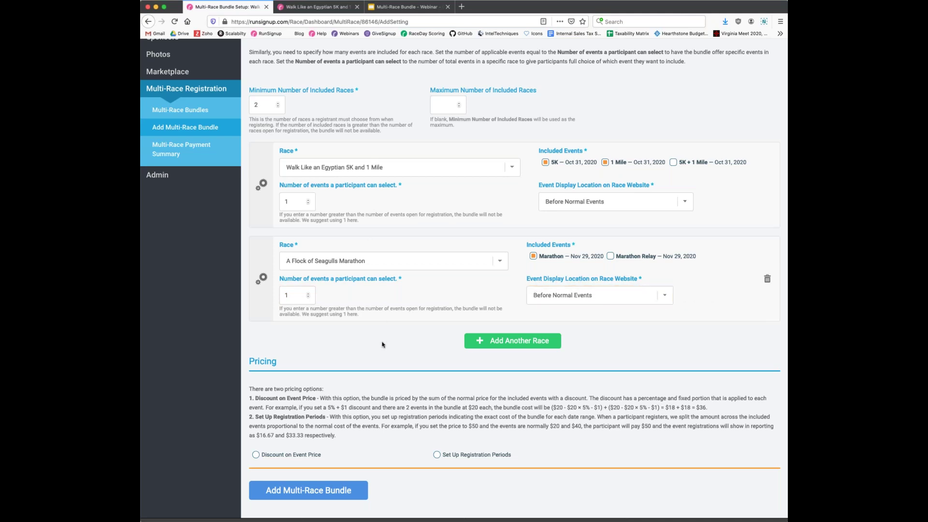
pyautogui.scroll(-2, 382, 340)
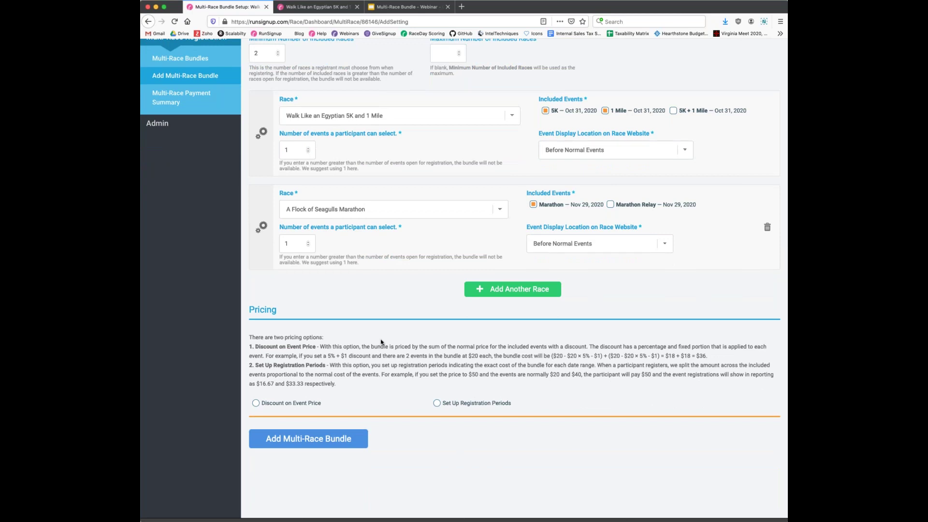
# Step: Choose Discount on Event Price pricing with $5 and 0% off per event
pyautogui.click(302, 406)
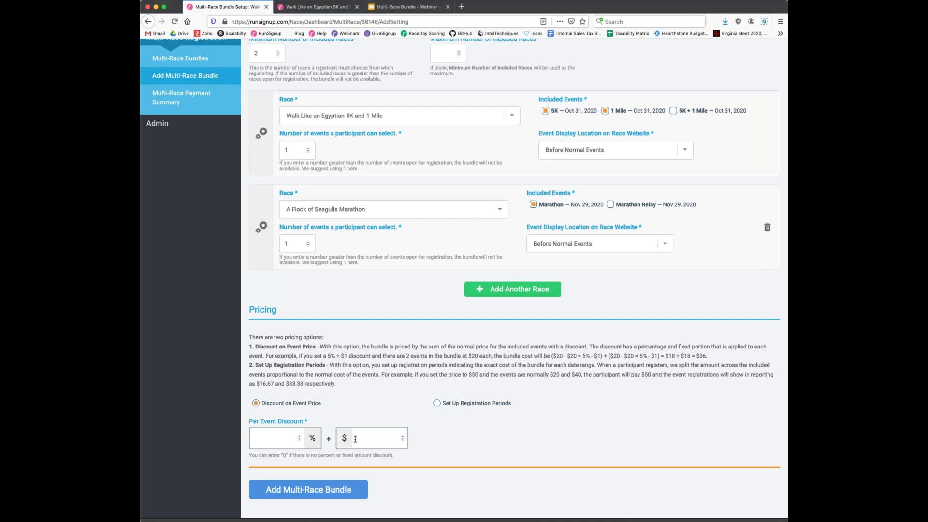
pyautogui.click(437, 404)
pyautogui.scroll(-1, 420, 411)
pyautogui.scroll(-2, 420, 411)
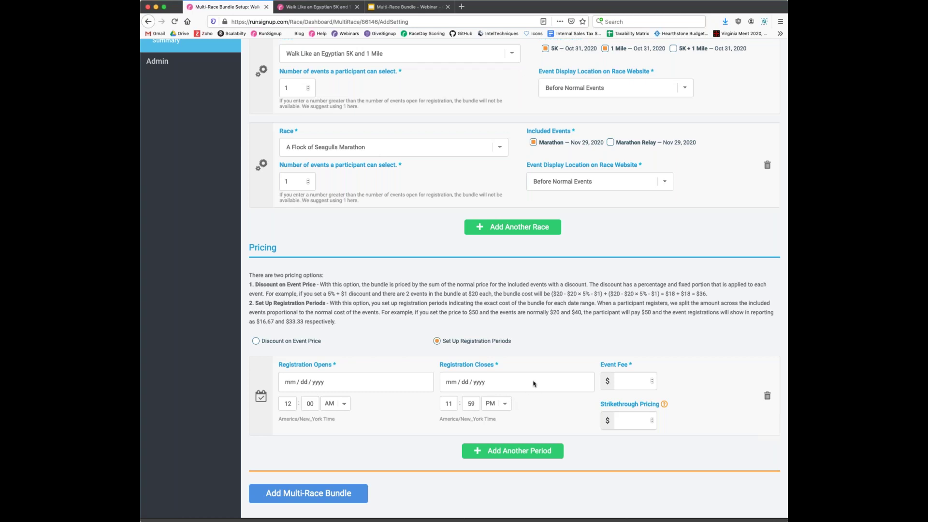
pyautogui.click(302, 342)
pyautogui.click(366, 373)
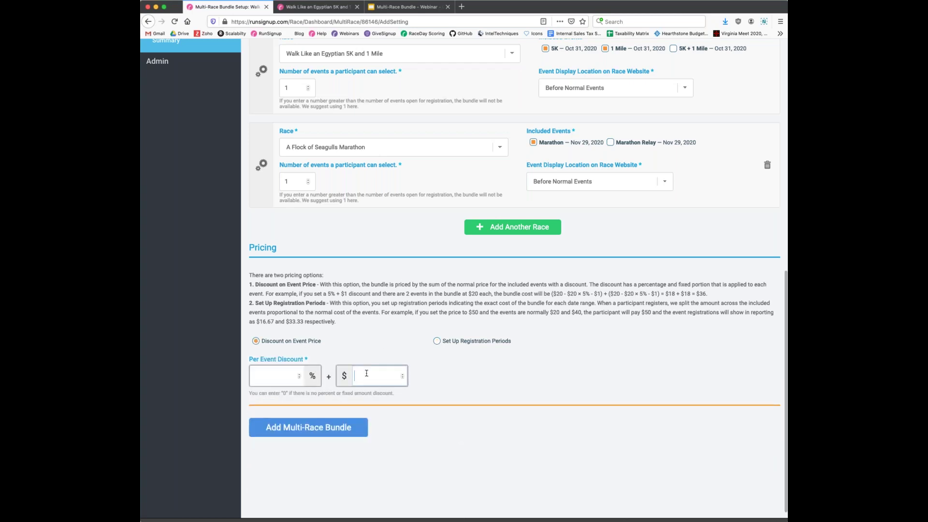
pyautogui.write('5')
pyautogui.click(284, 374)
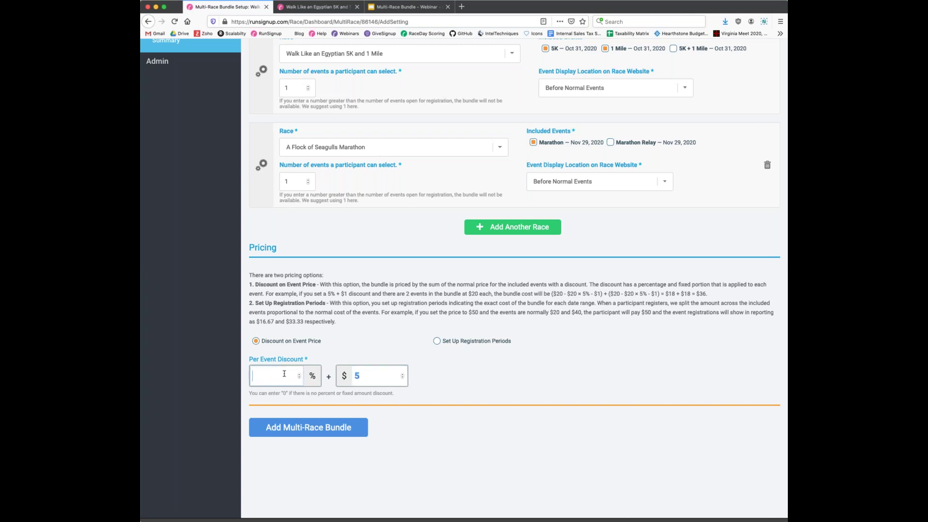
pyautogui.write('0')
# Step: Create My Bundle and go to its Display Settings page
pyautogui.click(320, 436)
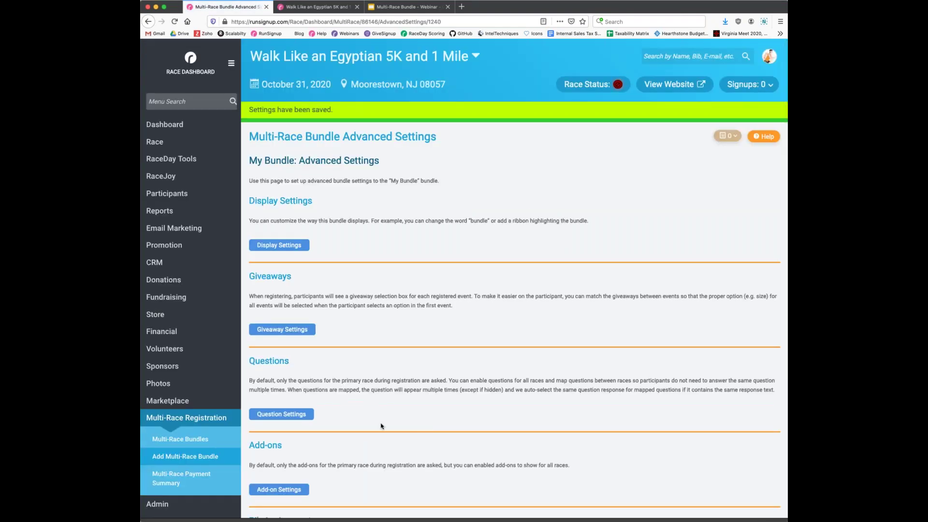
pyautogui.scroll(-1, 397, 428)
pyautogui.scroll(-2, 398, 427)
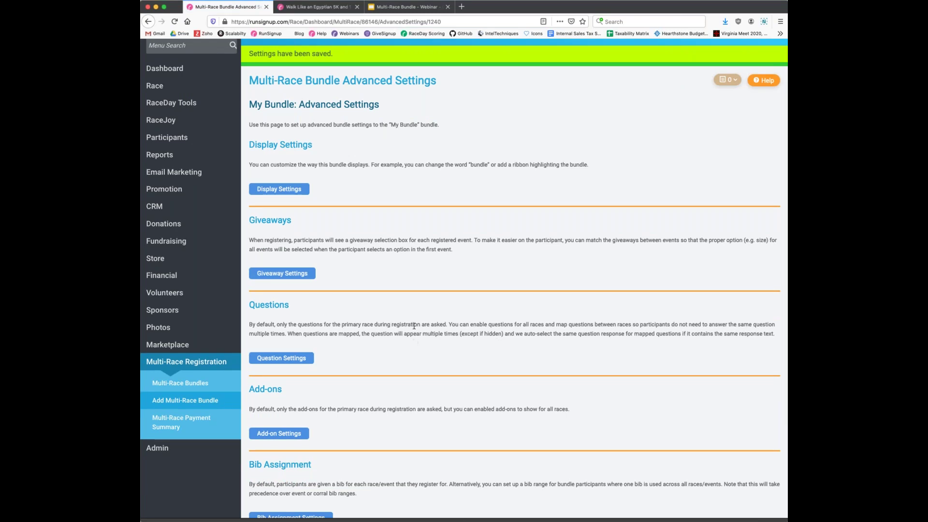
pyautogui.click(283, 190)
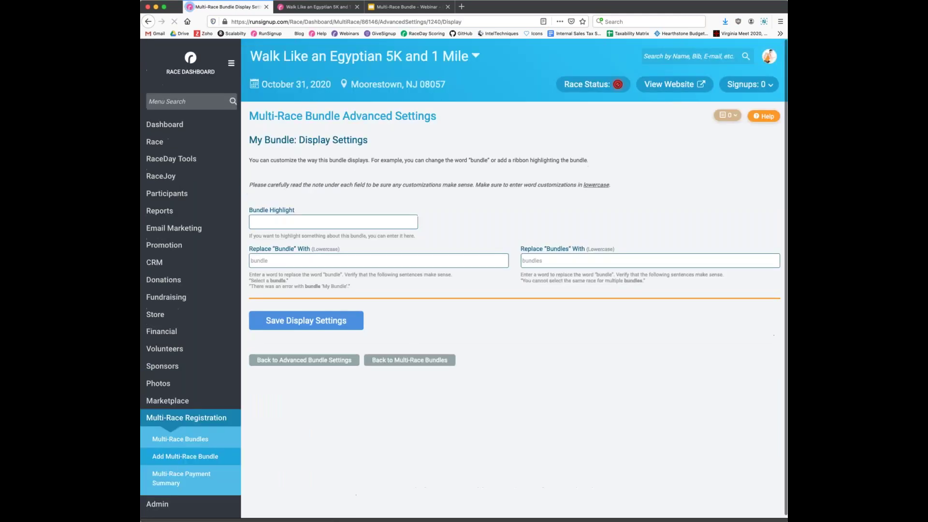
# Step: Enter 'Bundle and Save' as the Bundle Highlight and save the display settings
pyautogui.click(284, 217)
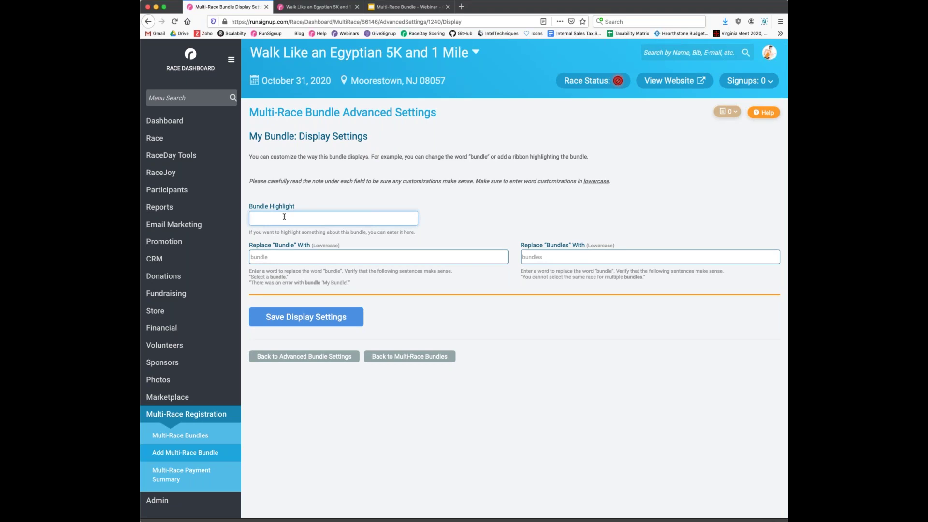
pyautogui.write('Bundle and Save')
pyautogui.click(295, 320)
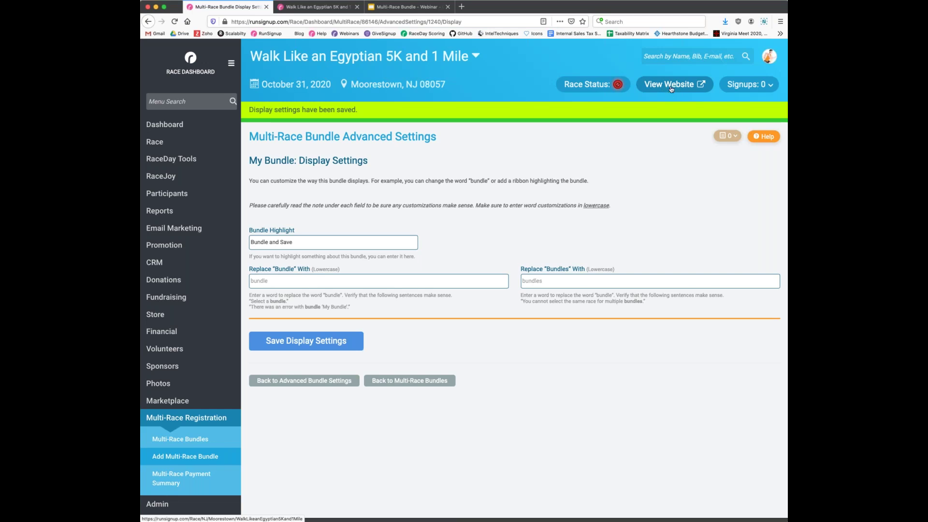
# Step: Check the public race website's Events section for the Bundle and Save ribbon, then return to the settings tab
pyautogui.click(670, 89)
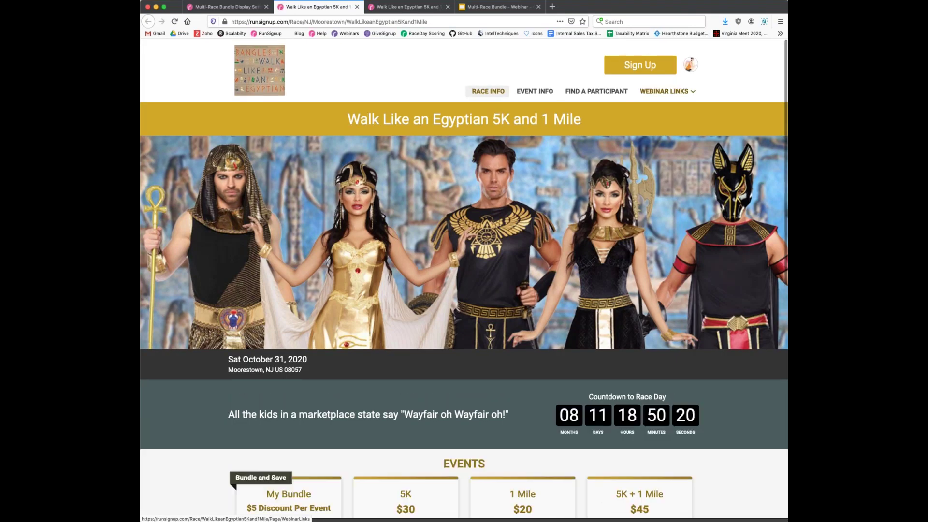
pyautogui.moveTo(619, 99)
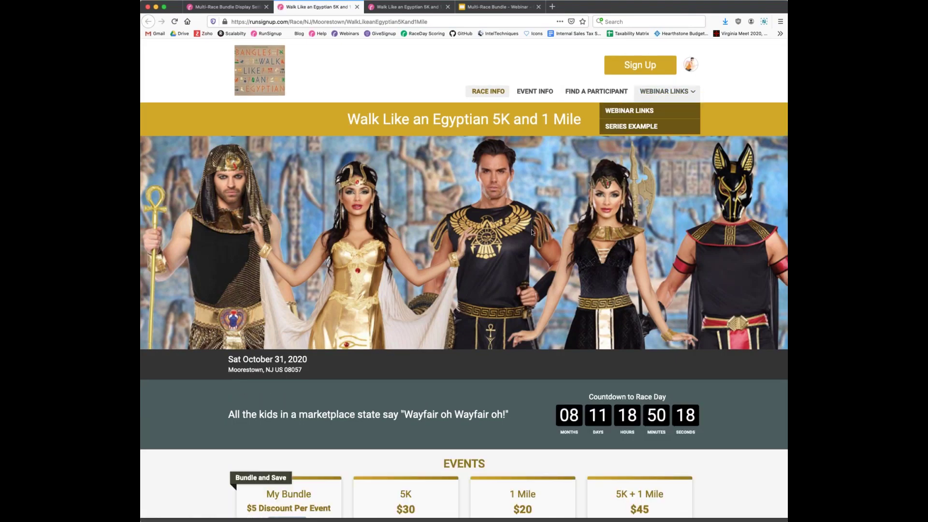
pyautogui.scroll(-3, 531, 229)
pyautogui.scroll(-5, 531, 230)
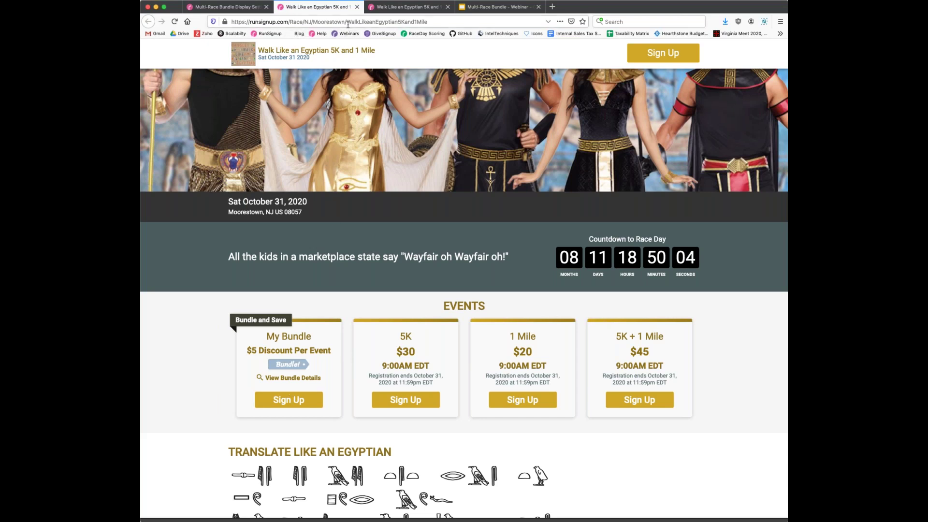
pyautogui.click(240, 10)
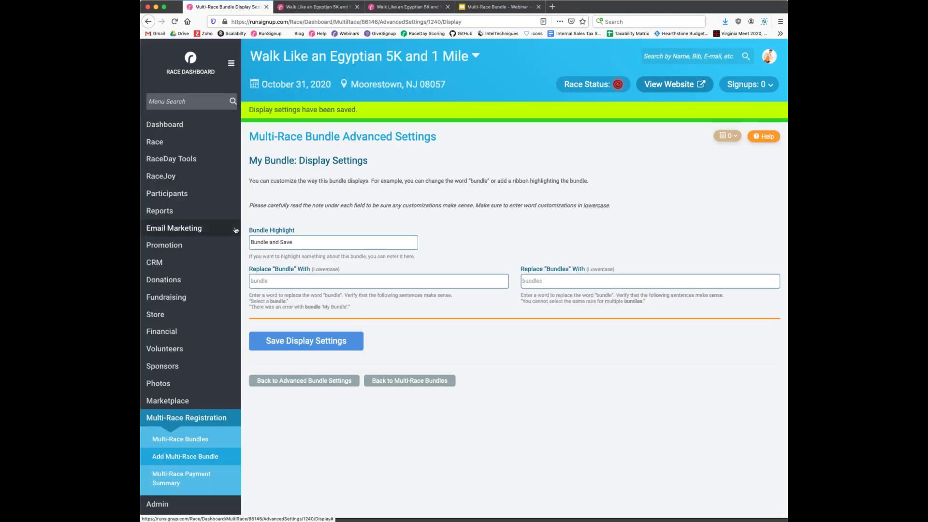
# Step: Navigate back to My Bundle's advanced settings and open its Giveaway Settings
pyautogui.scroll(-1, 389, 325)
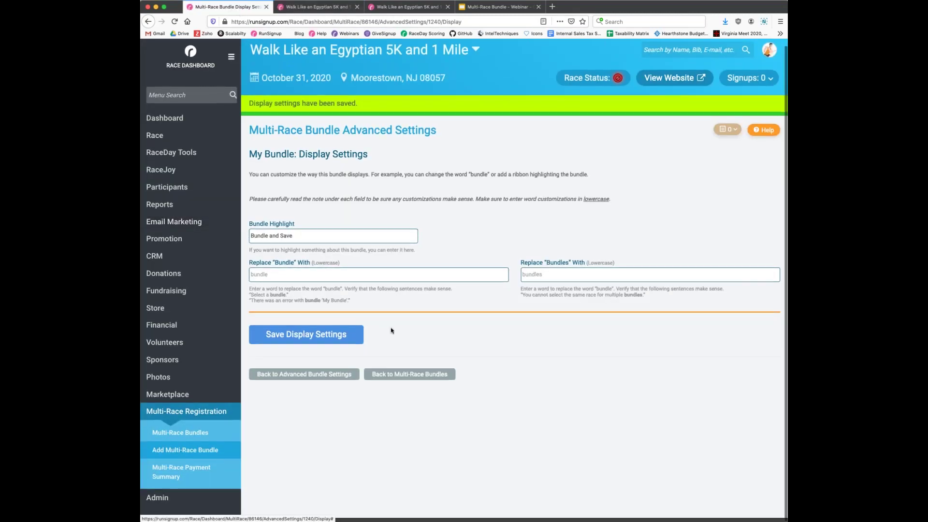
pyautogui.click(306, 375)
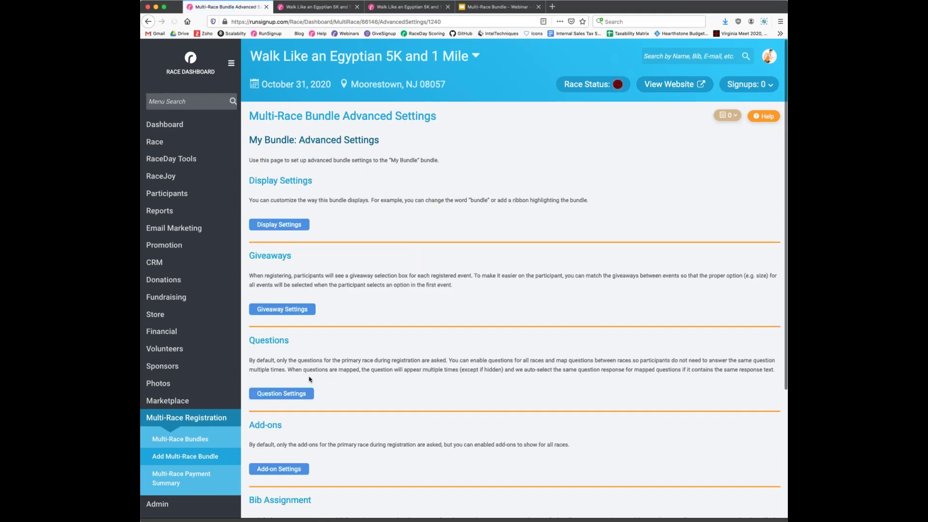
pyautogui.scroll(-3, 311, 380)
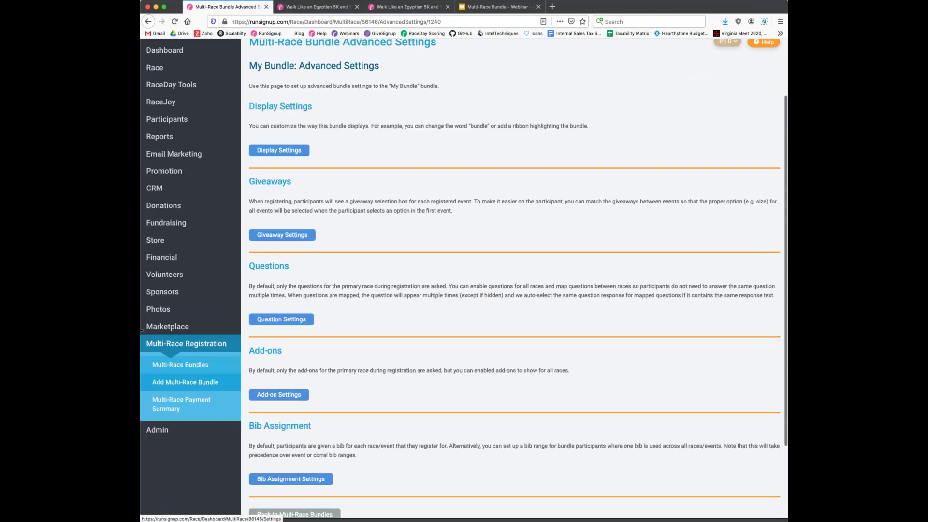
pyautogui.click(196, 363)
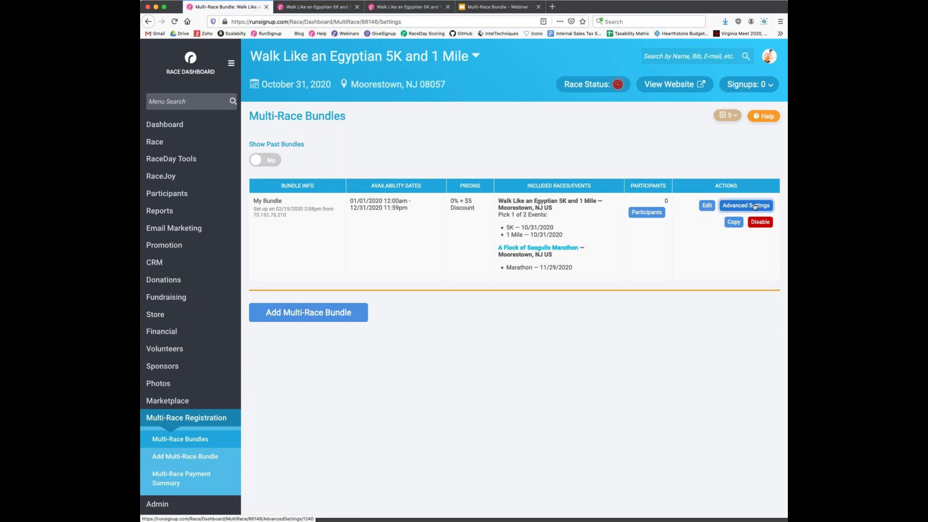
pyautogui.click(744, 207)
pyautogui.scroll(-2, 712, 205)
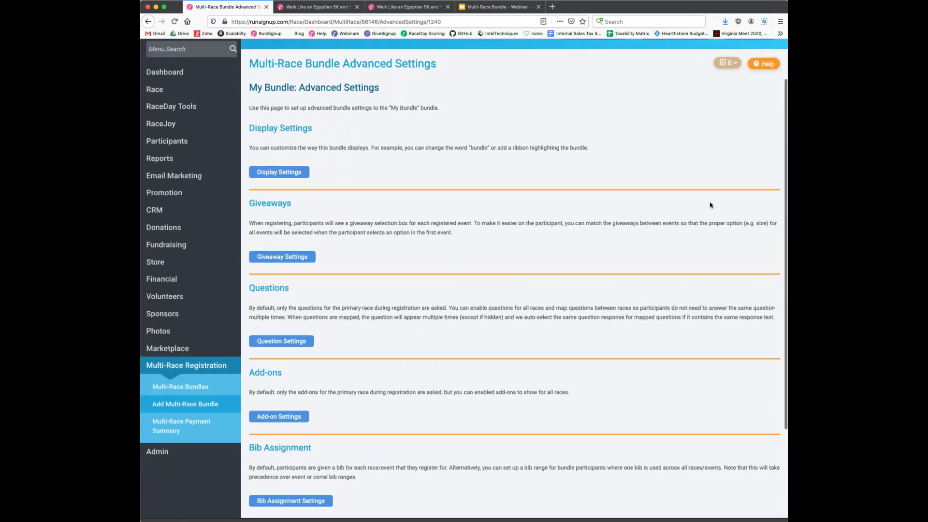
pyautogui.click(279, 253)
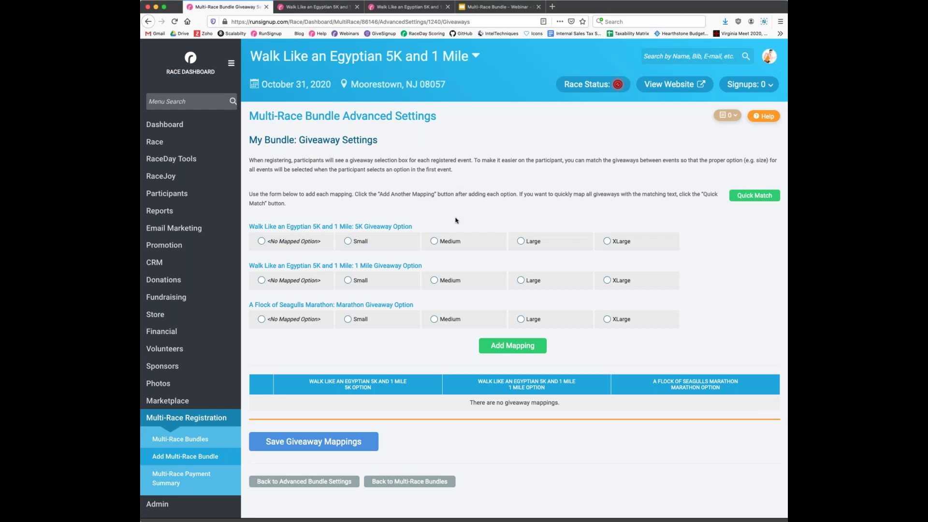
# Step: Quick Match the identically named Small, Medium, Large and XLarge options across My Bundle's events, then save
pyautogui.click(755, 196)
pyautogui.scroll(-1, 463, 368)
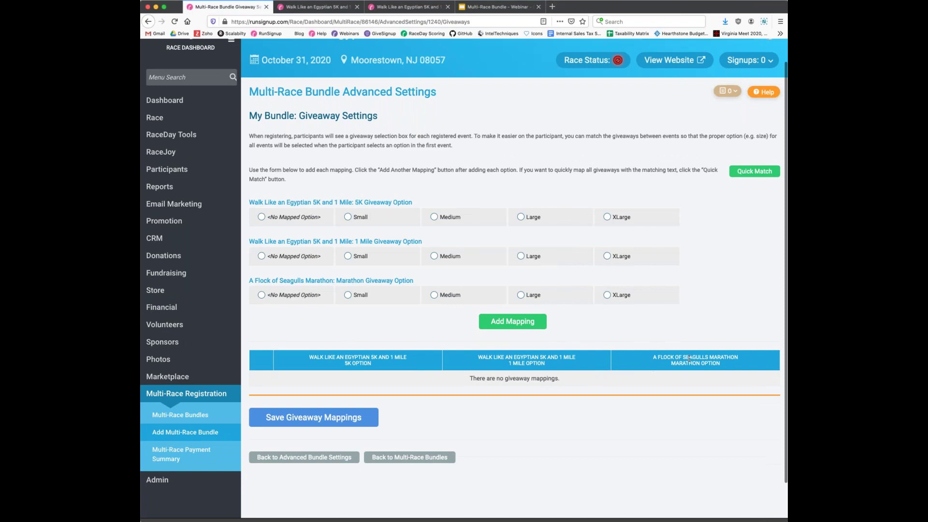
pyautogui.click(757, 174)
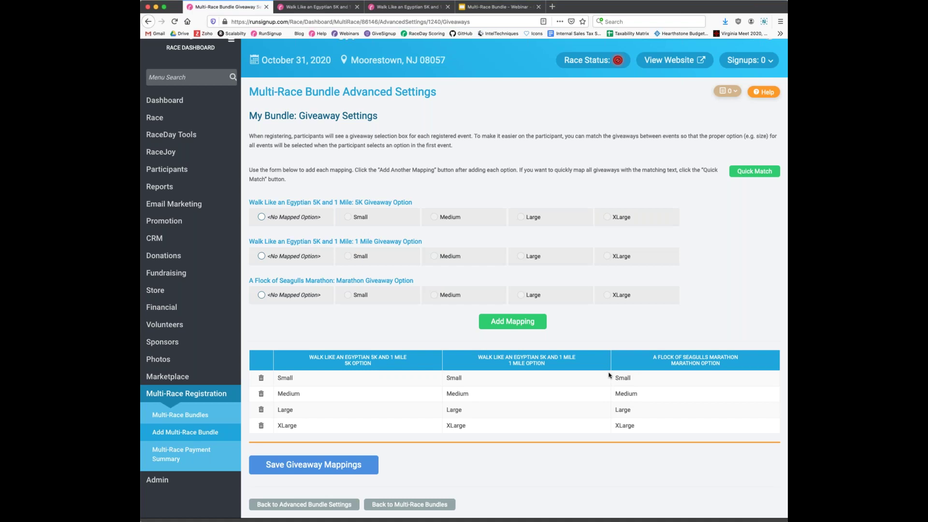
pyautogui.scroll(-2, 608, 375)
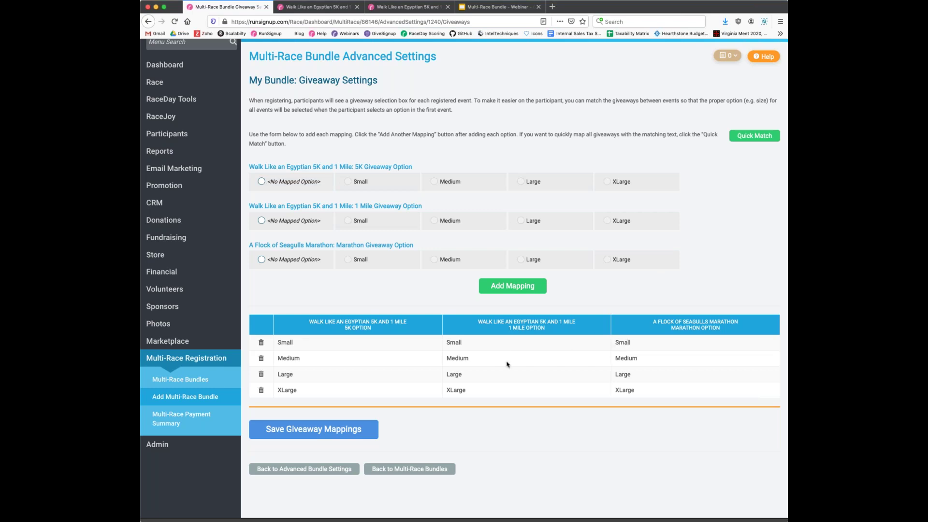
pyautogui.click(314, 431)
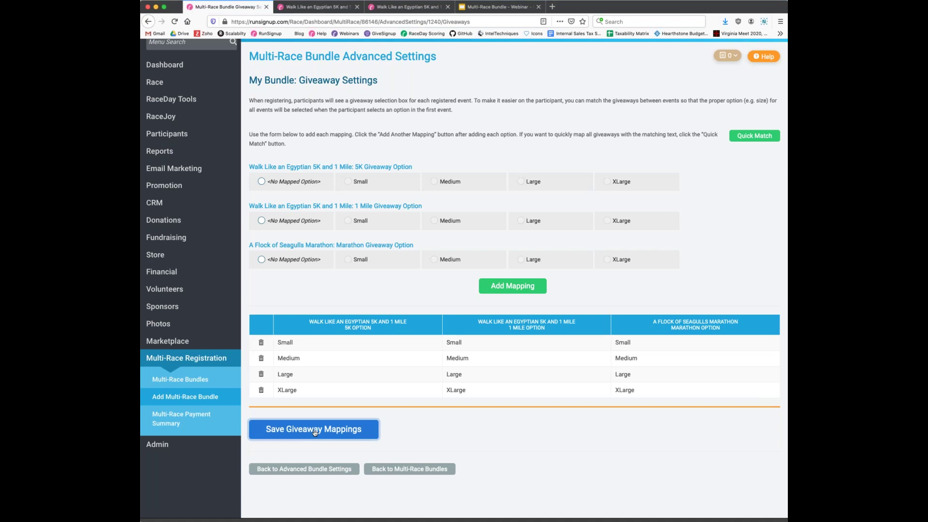
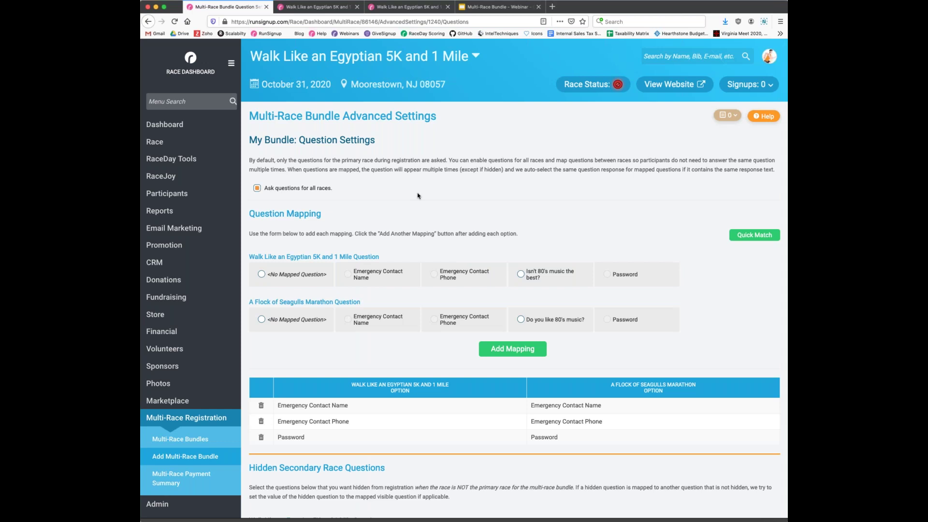
# Step: Pair the Egyptian race's 'Isn't 80's music the best?' with Flock's 'Do you like 80's music?' as a fourth mapping
pyautogui.scroll(-3, 418, 195)
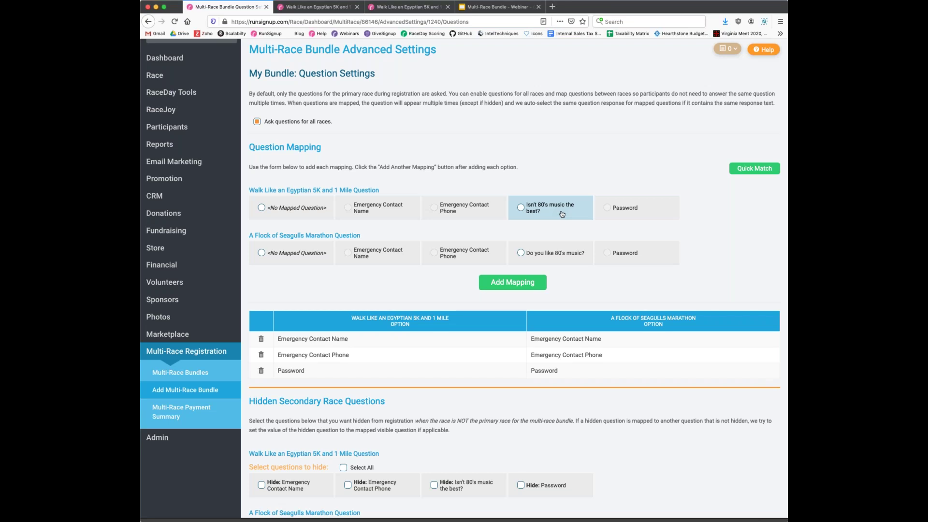
pyautogui.scroll(-1, 551, 251)
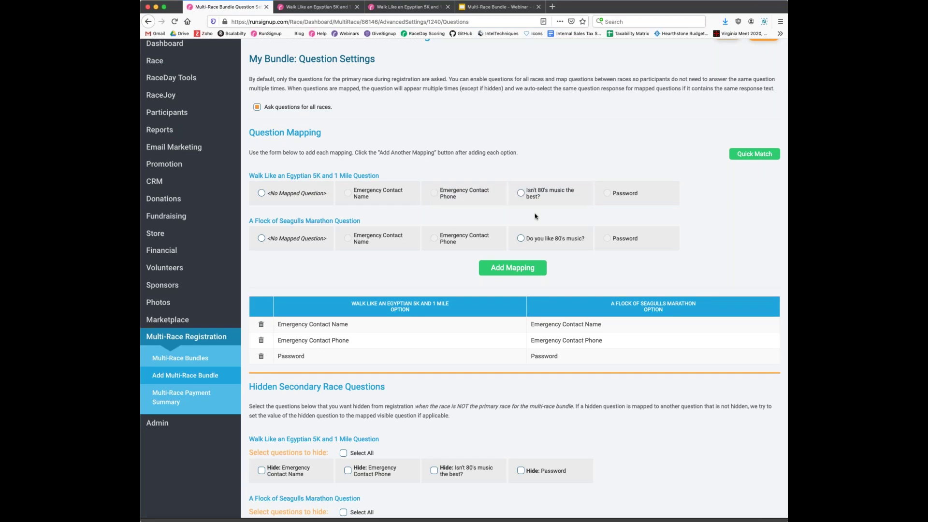
pyautogui.click(535, 197)
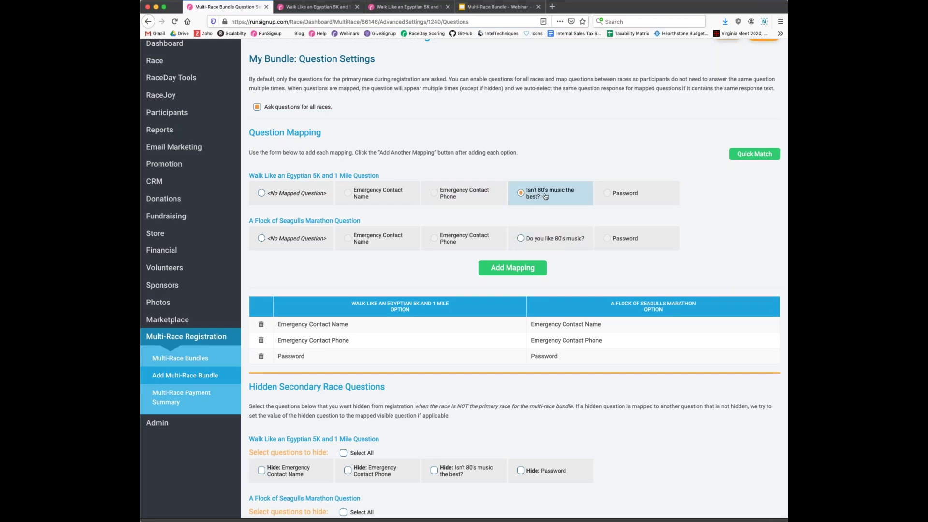
pyautogui.click(543, 242)
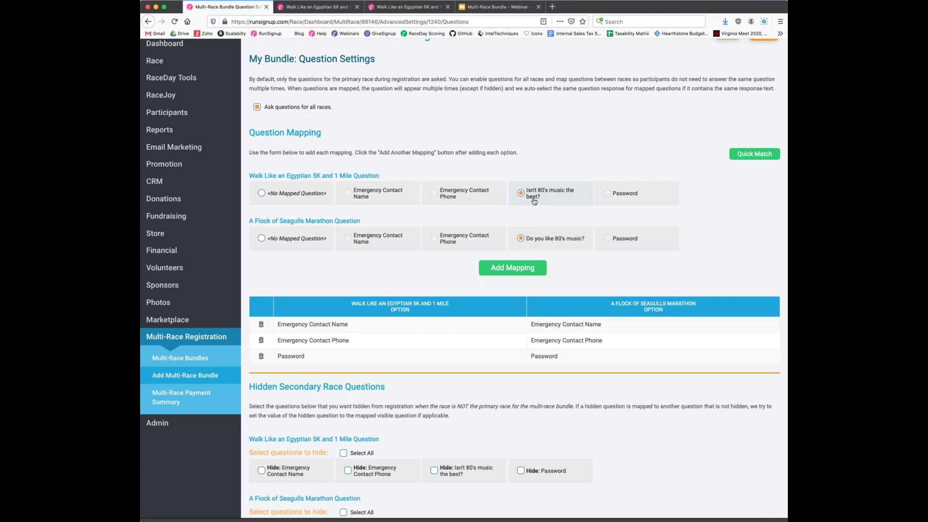
pyautogui.click(519, 271)
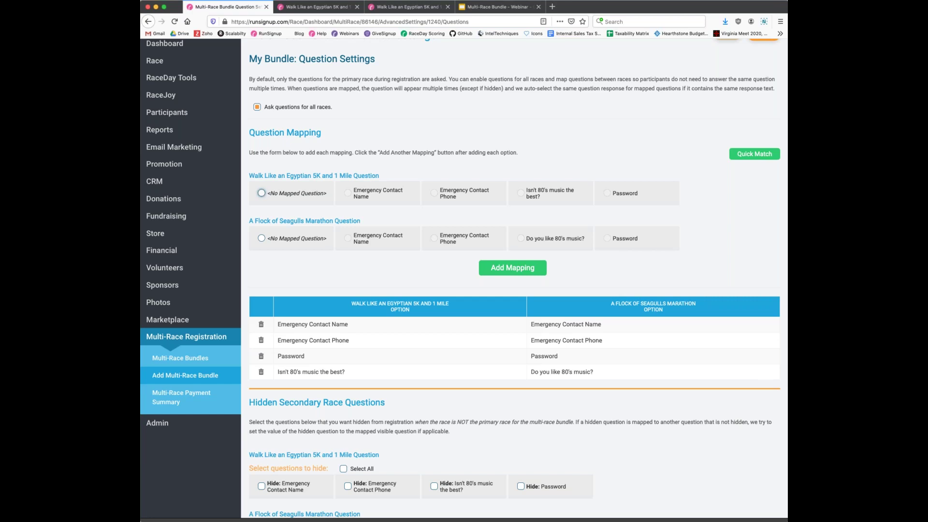
# Step: Select All hidden secondary questions for Walk Like an Egyptian and Flock of Seagulls, then save the question setup
pyautogui.scroll(-5, 464, 278)
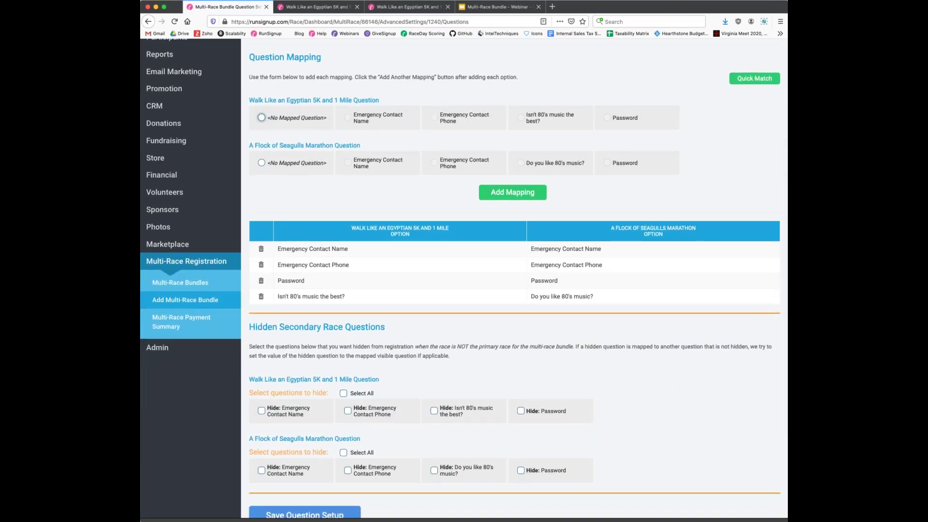
pyautogui.scroll(-1, 478, 312)
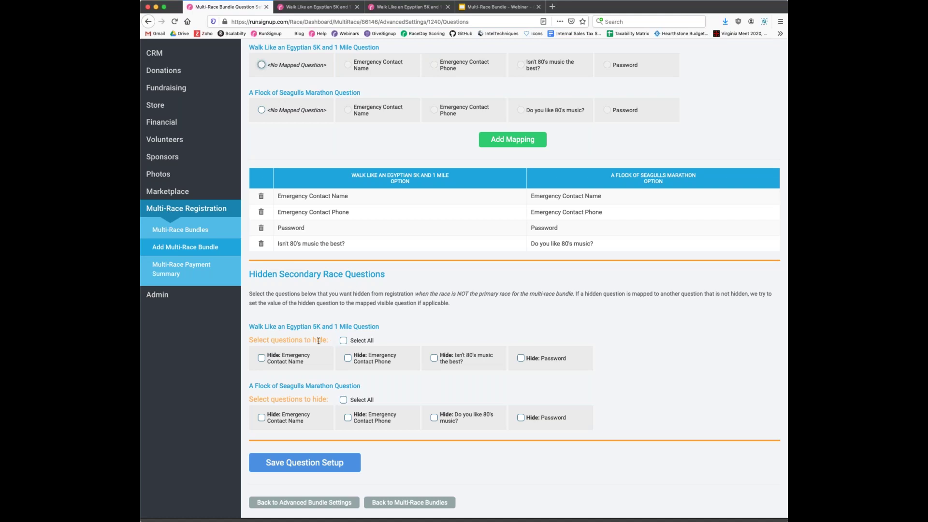
pyautogui.click(343, 340)
pyautogui.click(343, 400)
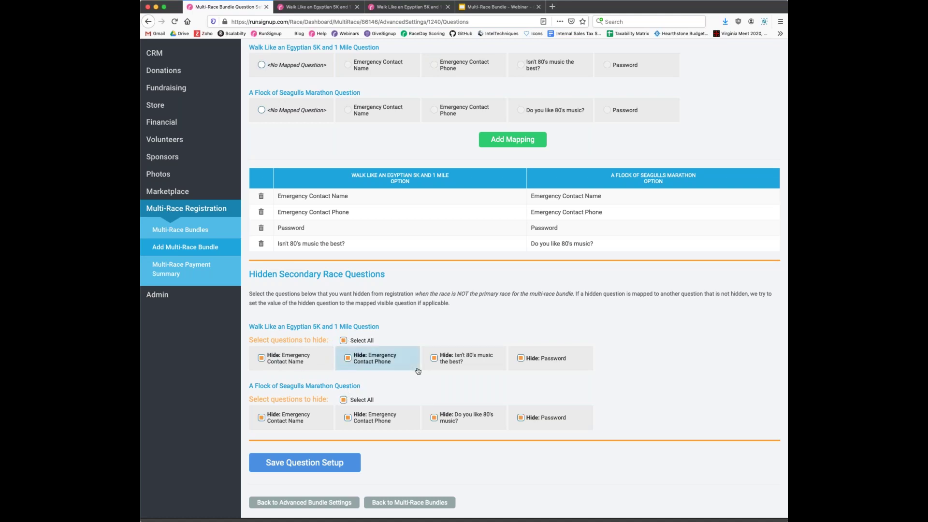
pyautogui.scroll(-3, 415, 372)
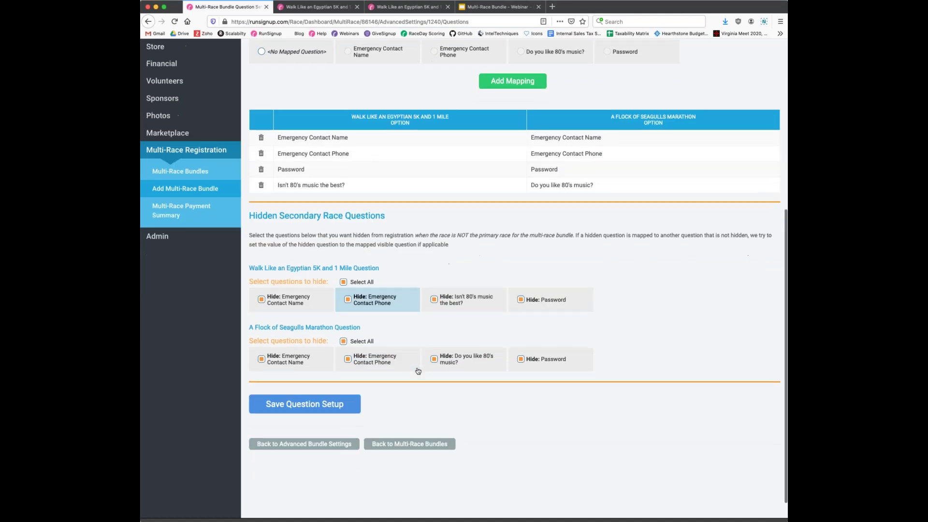
pyautogui.click(305, 407)
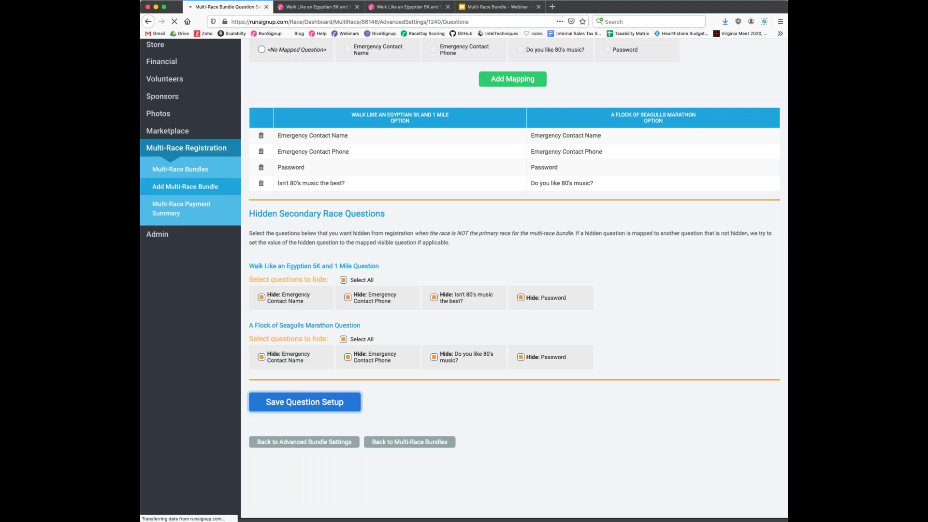
pyautogui.scroll(-3, 435, 393)
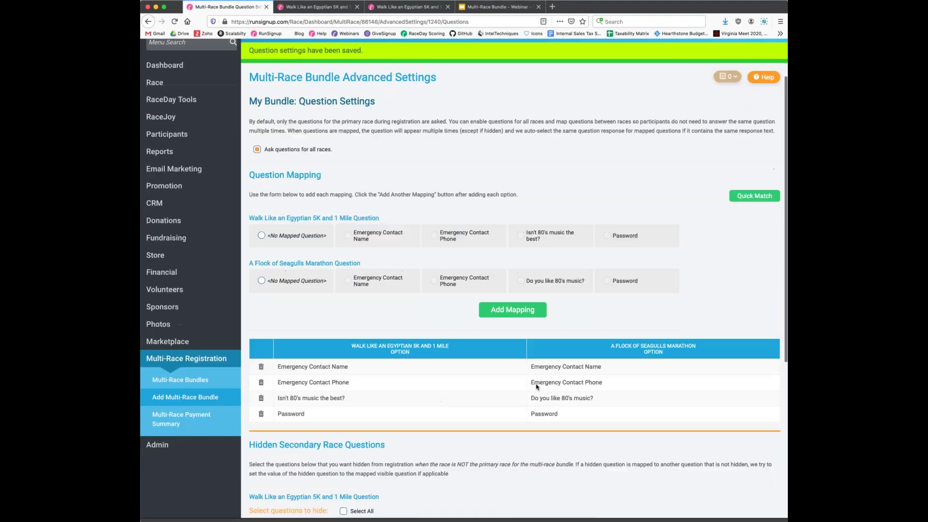
# Step: Review the saved question settings, then go back to Advanced Bundle Settings
pyautogui.scroll(-5, 435, 394)
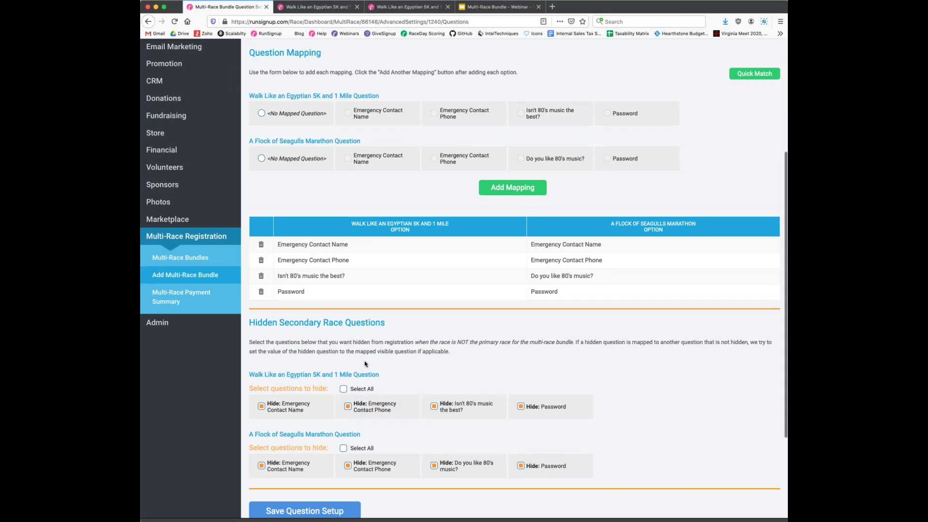
pyautogui.scroll(-1, 364, 363)
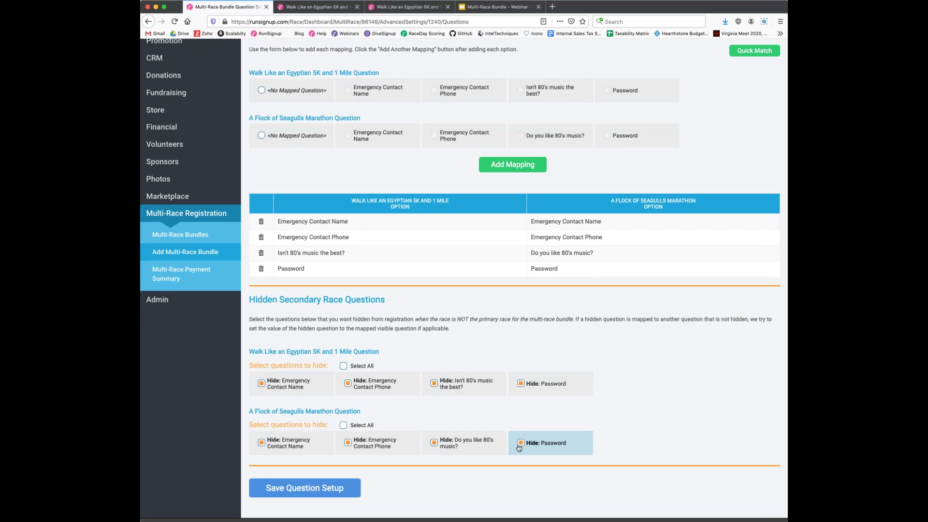
pyautogui.moveTo(249, 412); pyautogui.dragTo(327, 414)
pyautogui.click(327, 414)
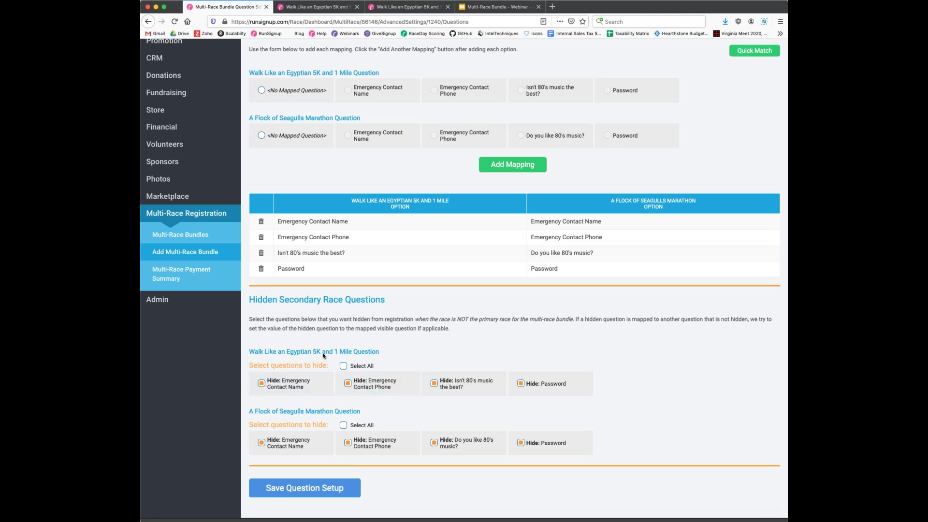
pyautogui.scroll(-5, 327, 355)
pyautogui.click(302, 414)
pyautogui.scroll(-3, 379, 424)
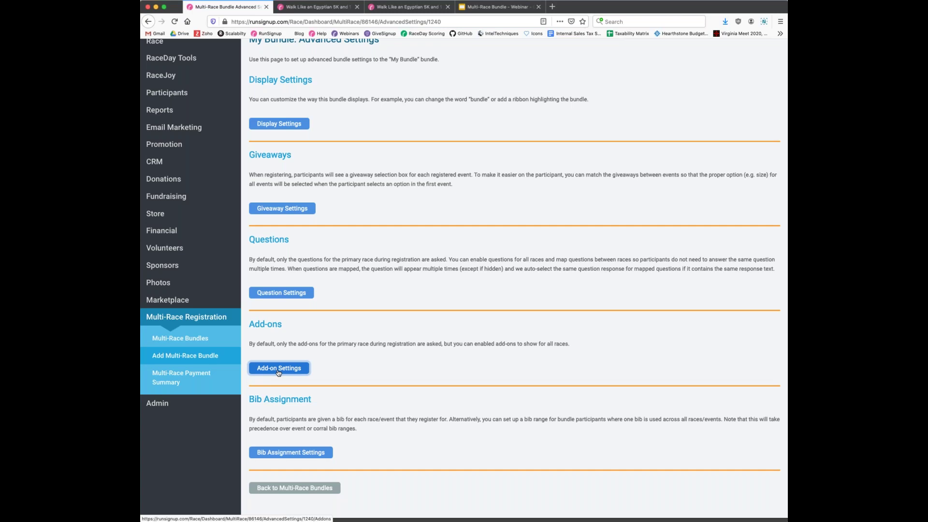
# Step: Look over the Add-ons and Bib Assignment options, then view the Walk Like an Egyptian public website
pyautogui.scroll(-1, 279, 372)
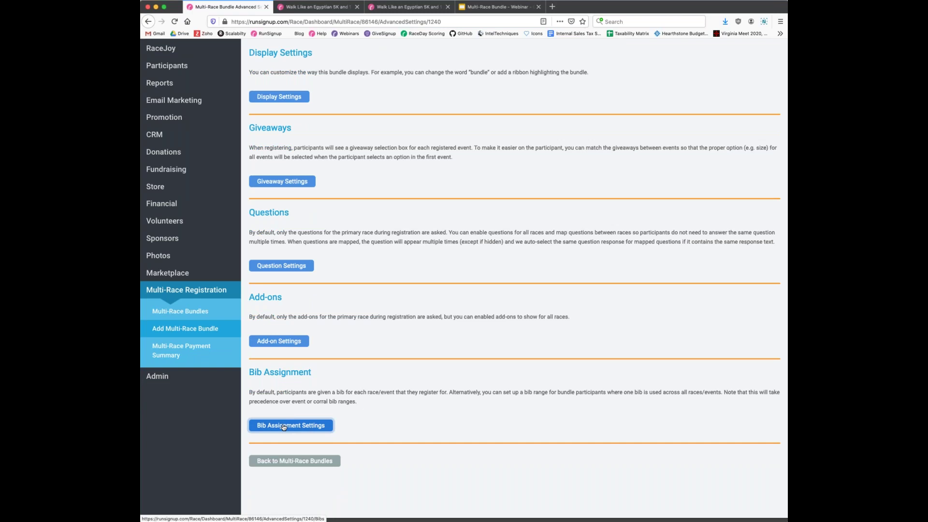
pyautogui.click(284, 426)
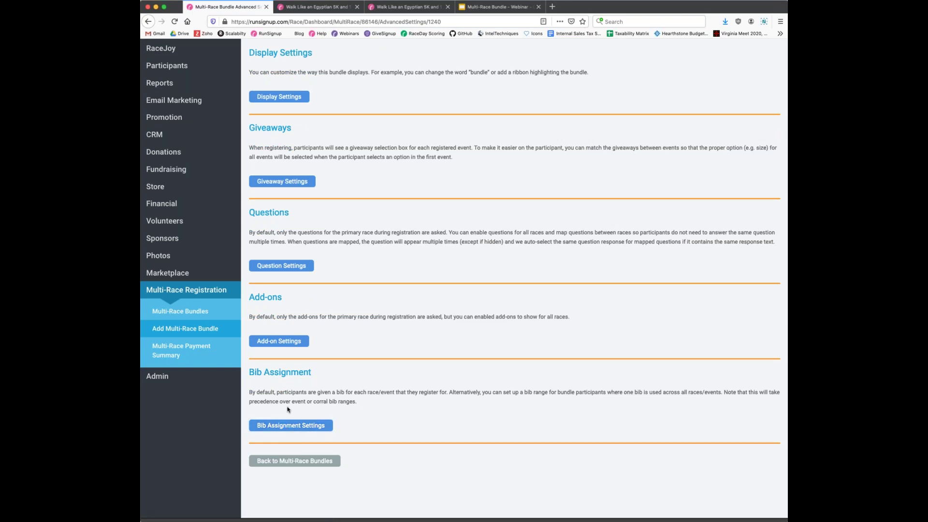
pyautogui.scroll(5, 287, 409)
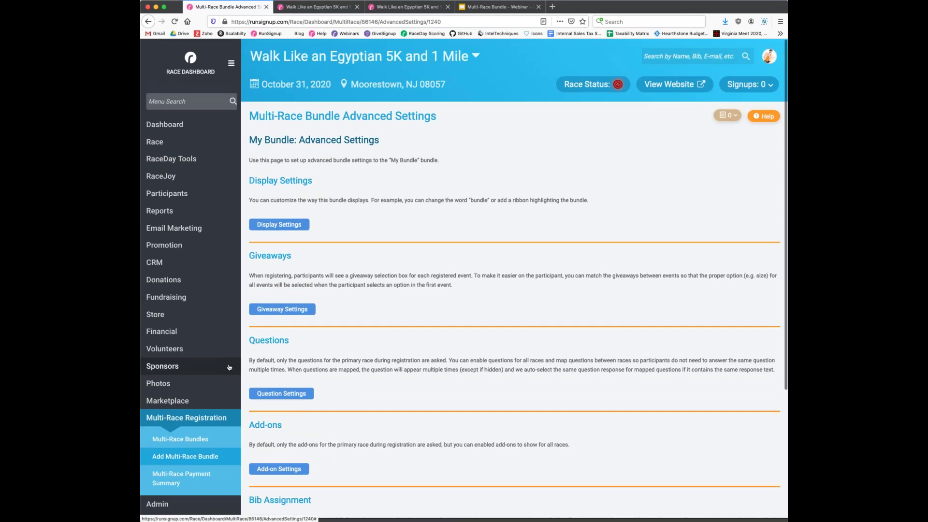
pyautogui.click(670, 87)
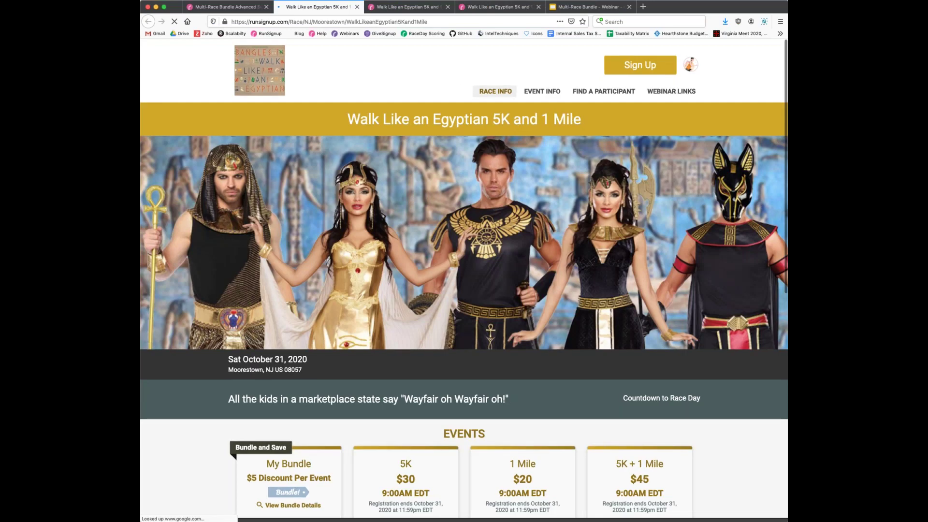
# Step: Open the My Bundle details and start signing up a saved existing registrant
pyautogui.scroll(-5, 506, 178)
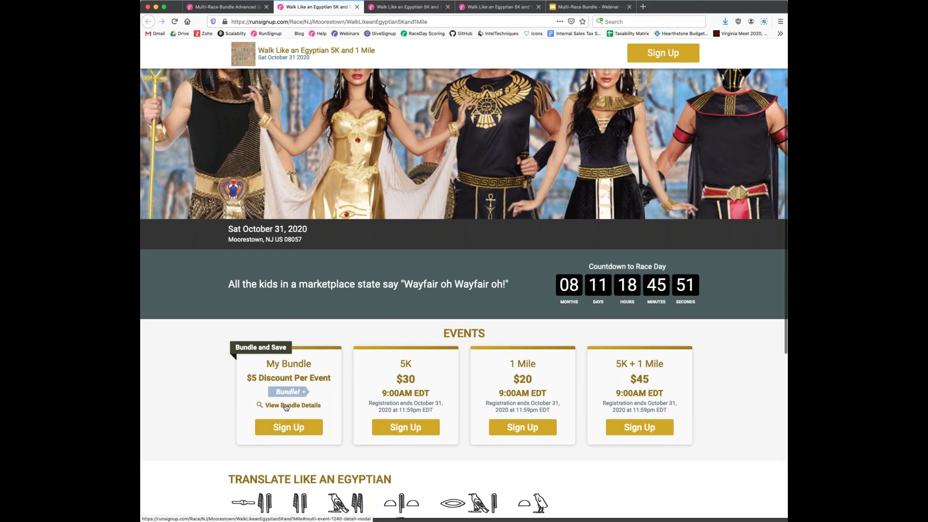
pyautogui.click(286, 406)
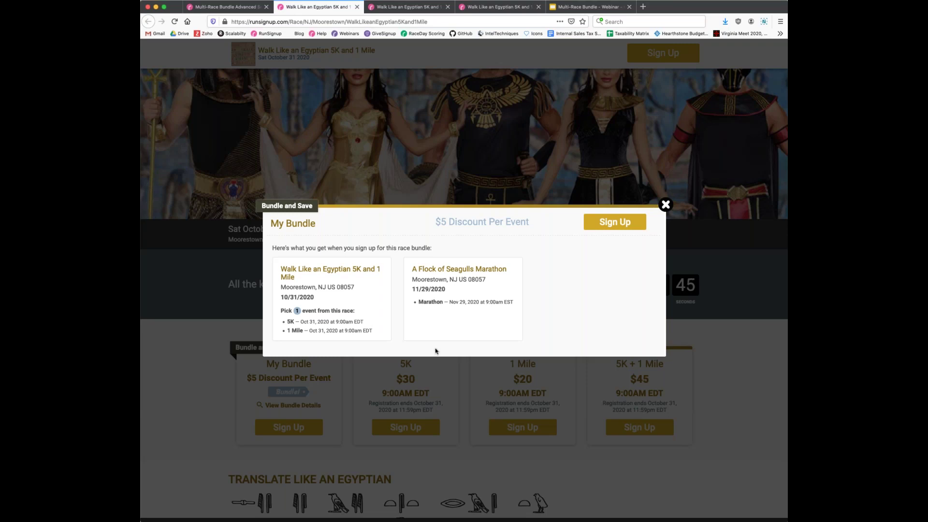
pyautogui.click(618, 223)
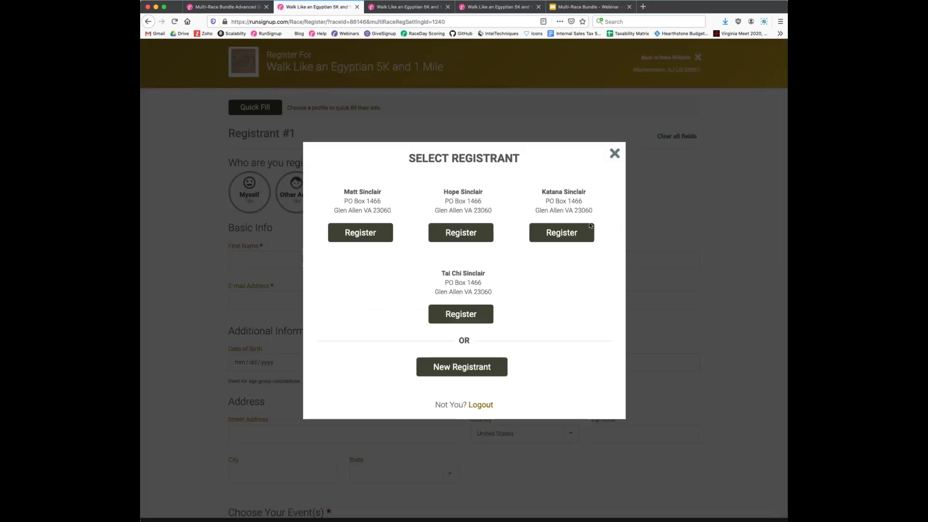
pyautogui.click(362, 231)
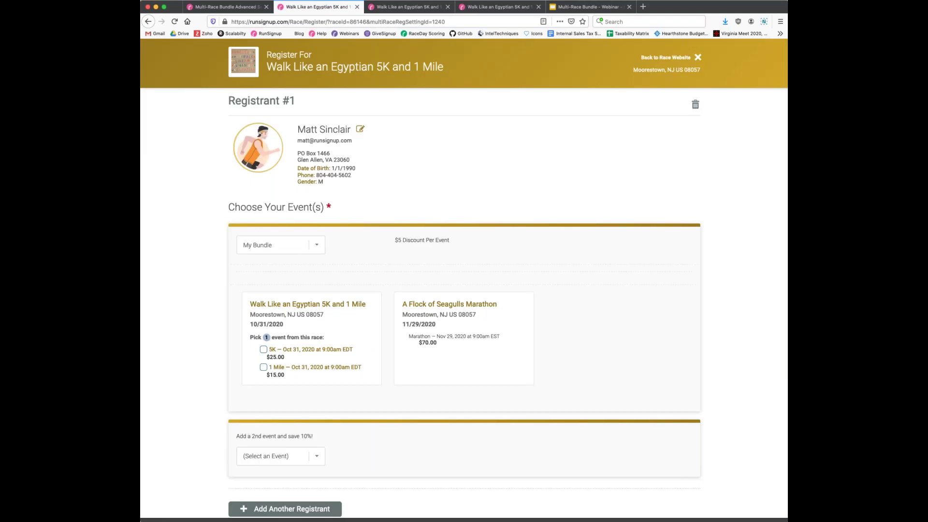
# Step: Choose the Egyptian race's 5K, accept the waiver and continue to the questions
pyautogui.scroll(-1, 372, 254)
pyautogui.scroll(-1, 372, 253)
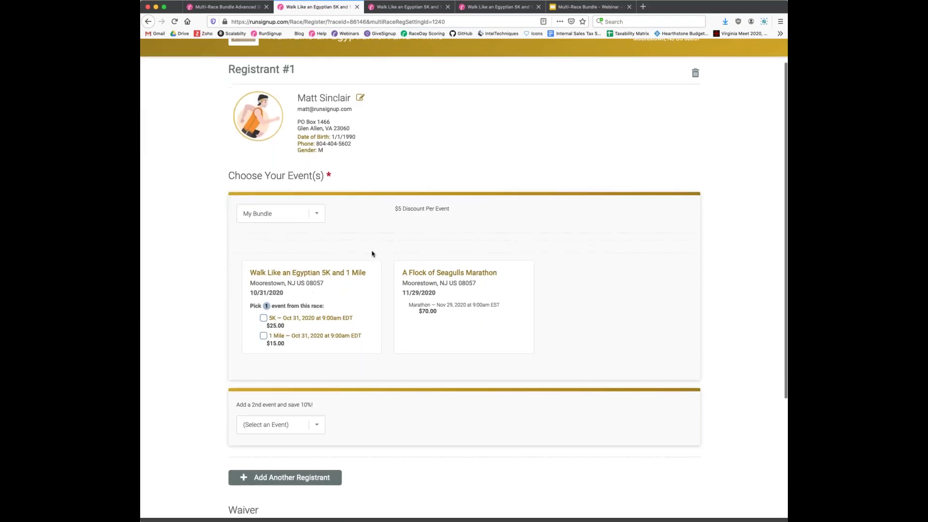
pyautogui.scroll(-1, 372, 260)
pyautogui.click(263, 298)
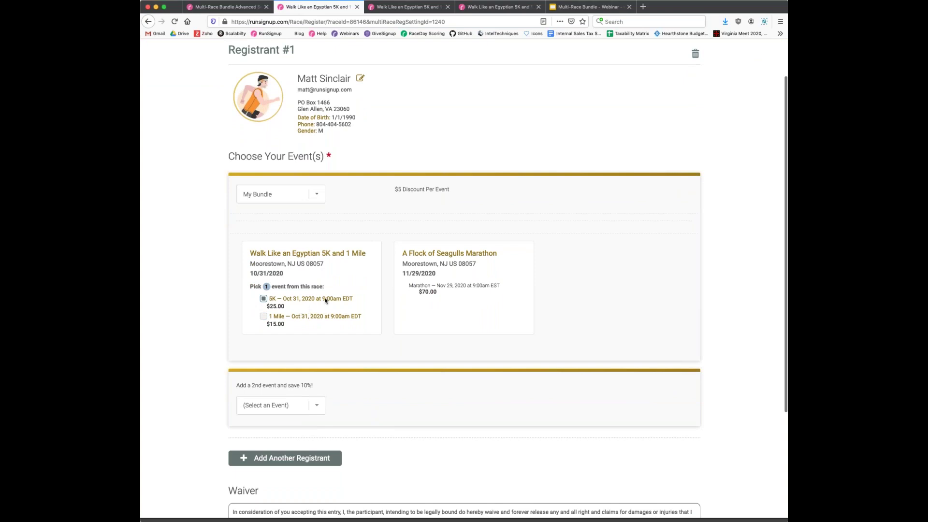
pyautogui.scroll(-6, 326, 300)
pyautogui.click(274, 436)
pyautogui.click(269, 478)
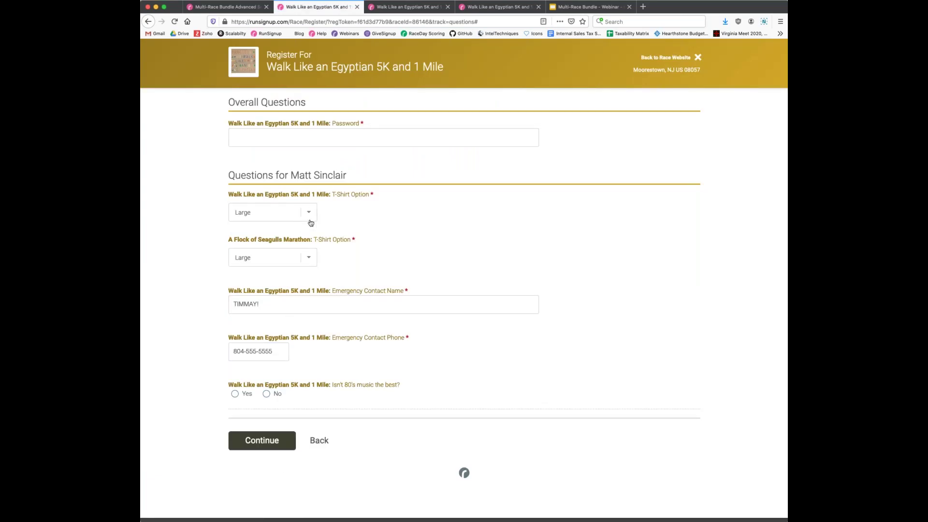
# Step: Answer the questions: T-shirt size Medium, Yes to 80's music, and the password
pyautogui.click(261, 213)
pyautogui.press('Up')
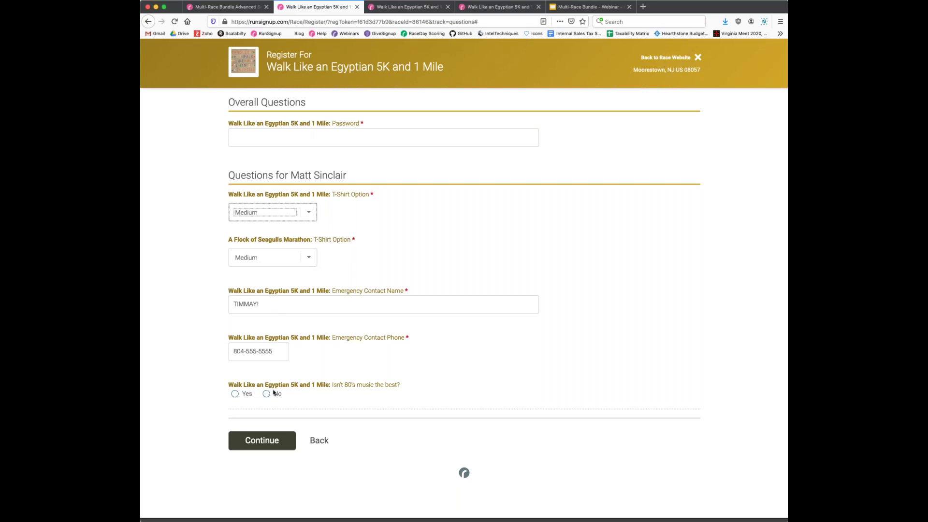
pyautogui.click(235, 394)
pyautogui.click(335, 137)
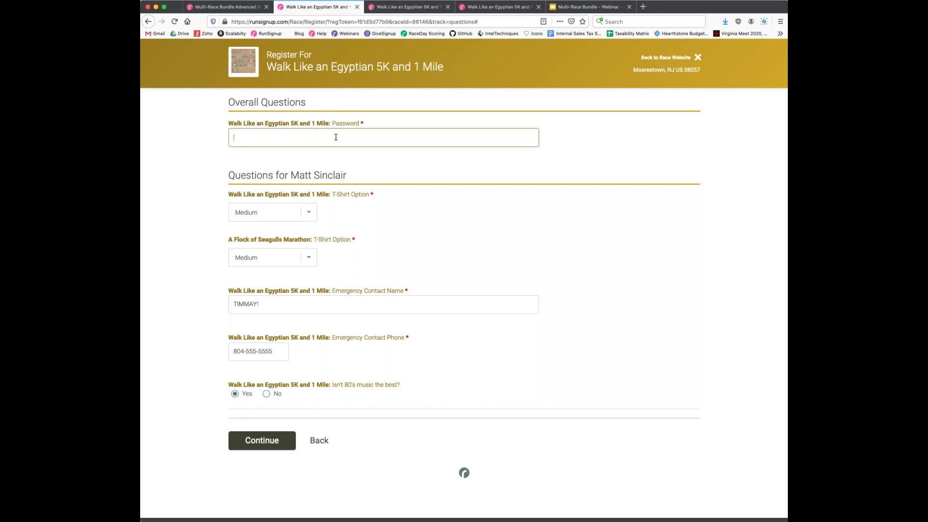
pyautogui.click(265, 436)
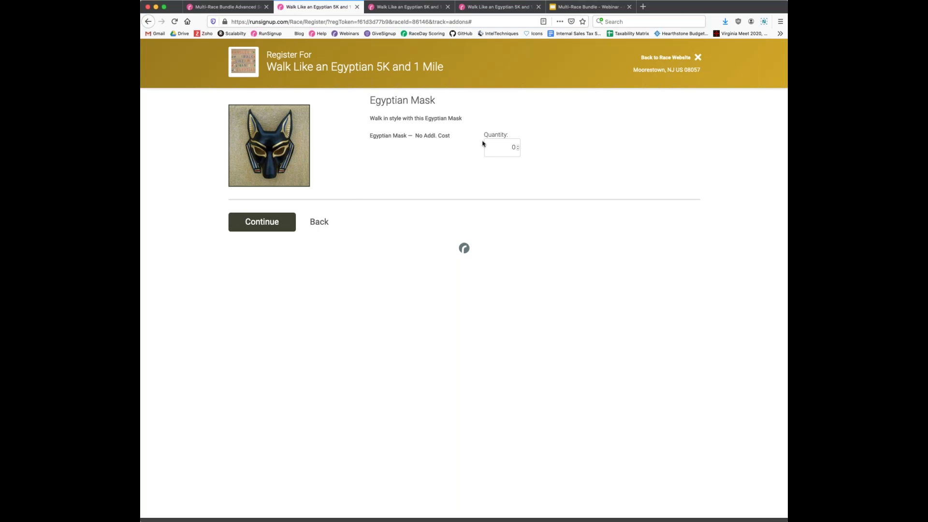
# Step: Skip add-ons, review the cart with the 5K ($25) and Flock Marathon ($70) totaling $100.75, then return to the website
pyautogui.click(246, 222)
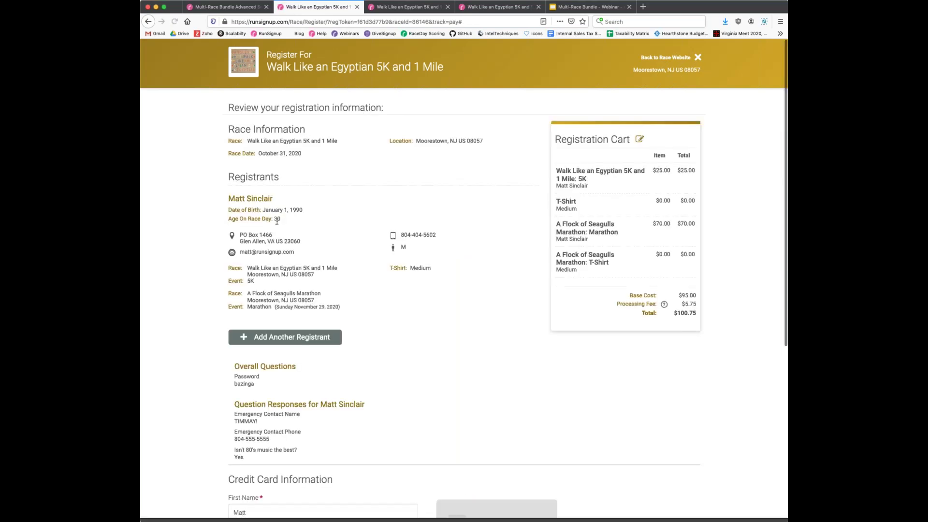
pyautogui.moveTo(558, 170); pyautogui.dragTo(590, 188)
pyautogui.moveTo(558, 225); pyautogui.dragTo(631, 237)
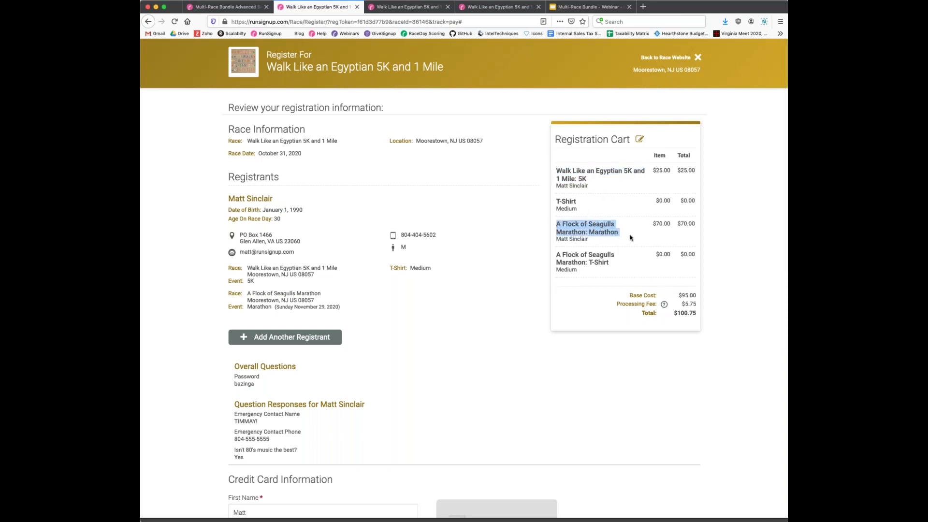
pyautogui.scroll(-5, 513, 245)
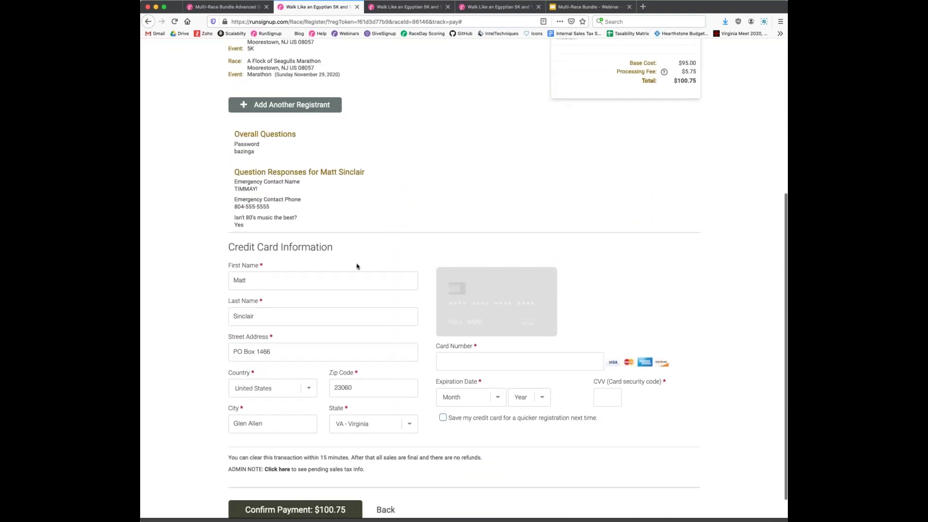
pyautogui.scroll(1, 432, 233)
pyautogui.scroll(5, 431, 232)
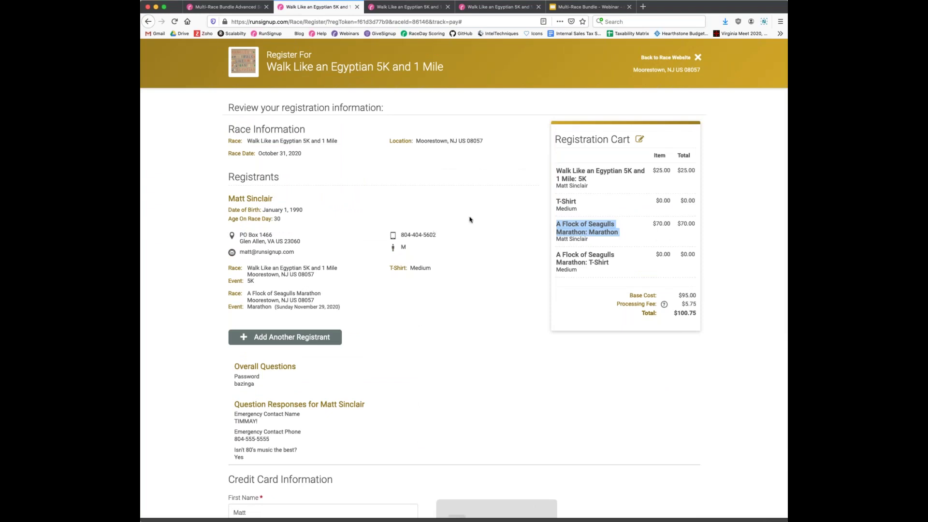
pyautogui.click(665, 58)
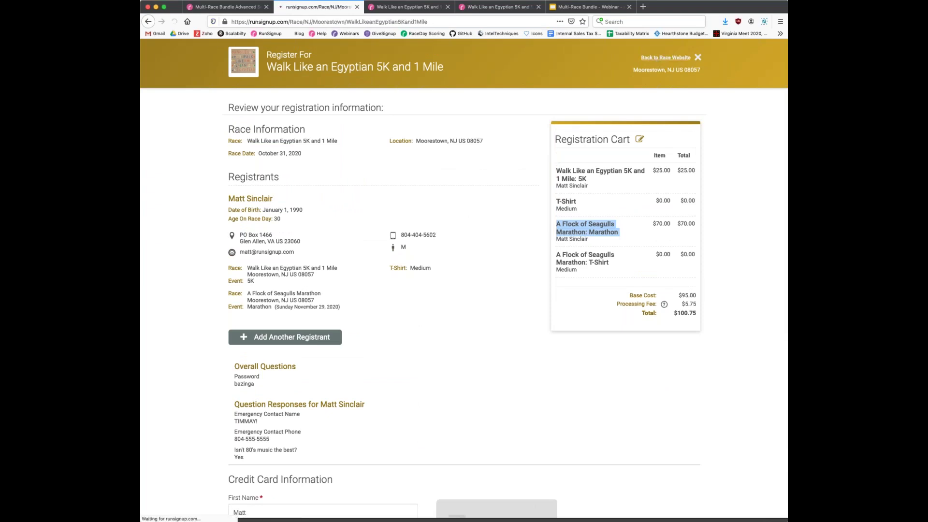
# Step: From the Race Dashboard's Multi-Race Bundles list, open A Flock of Seagulls Marathon's bundle page
pyautogui.click(689, 68)
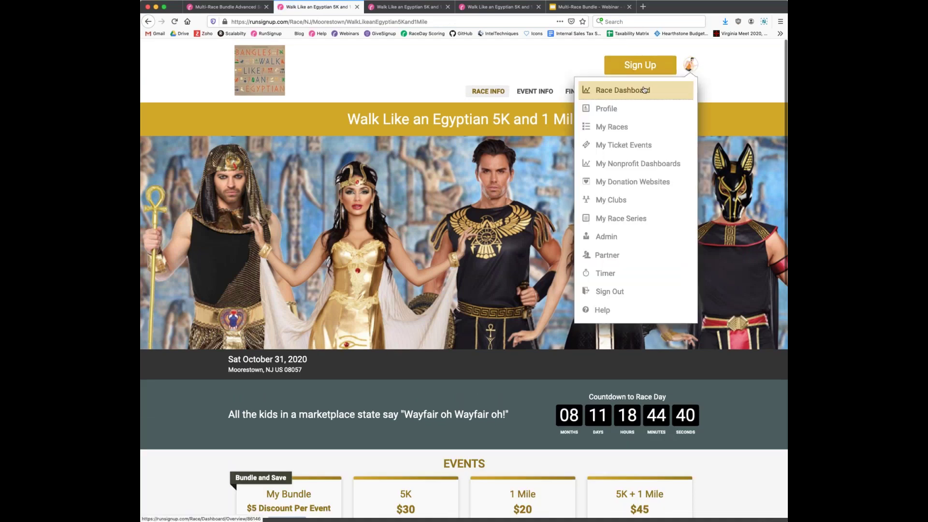
pyautogui.click(615, 90)
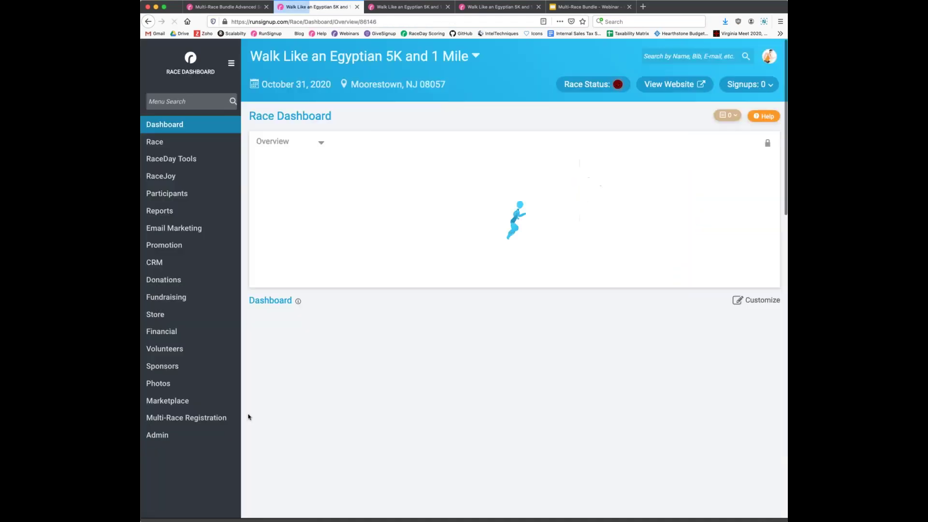
pyautogui.click(193, 418)
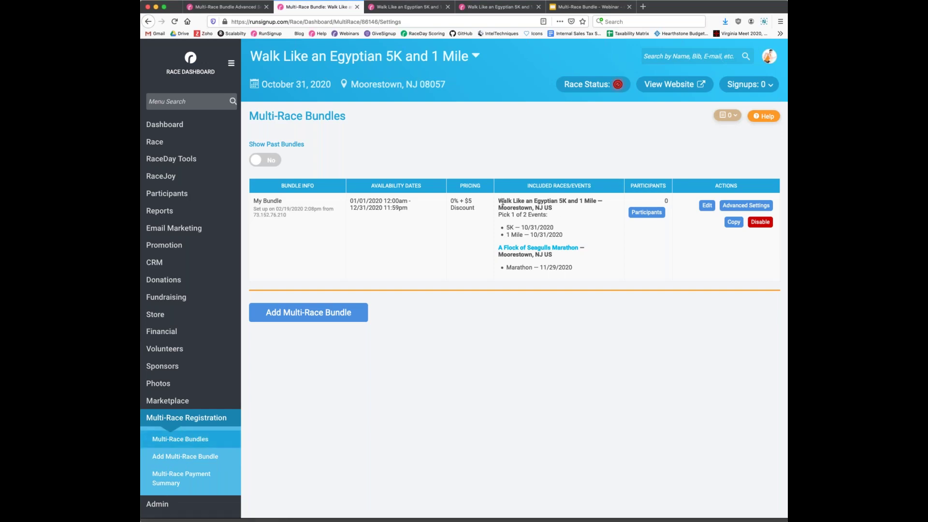
pyautogui.moveTo(499, 200); pyautogui.dragTo(575, 208)
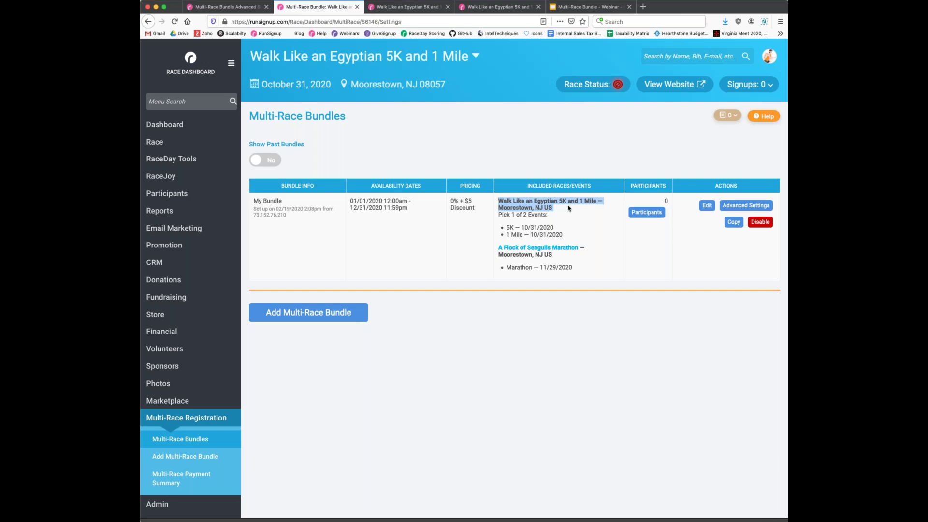
pyautogui.click(568, 208)
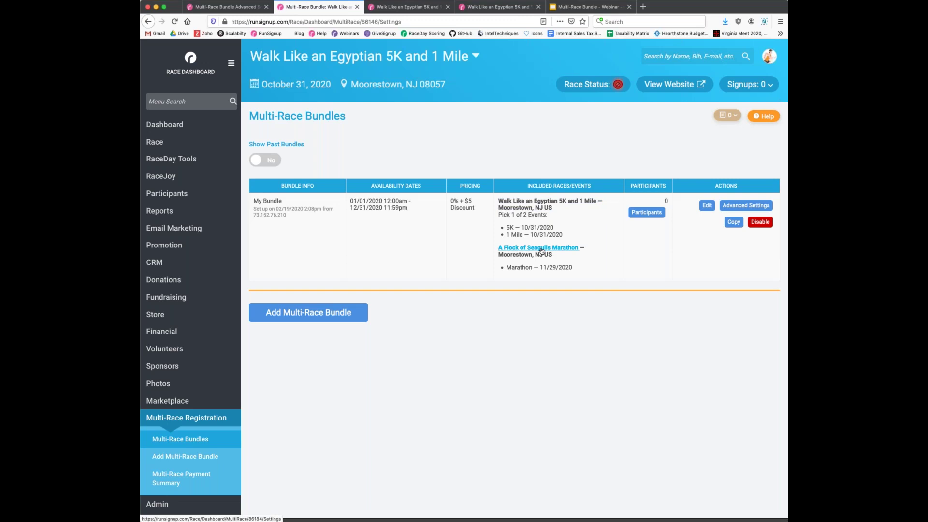
pyautogui.click(541, 249)
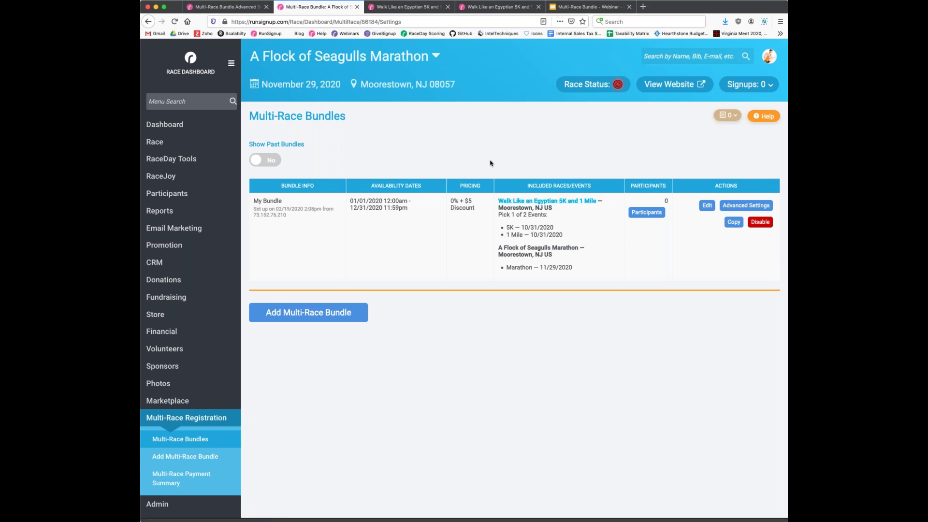
# Step: Browse the Flock of Seagulls Marathon website's event cards, then go to its Race Dashboard
pyautogui.click(704, 85)
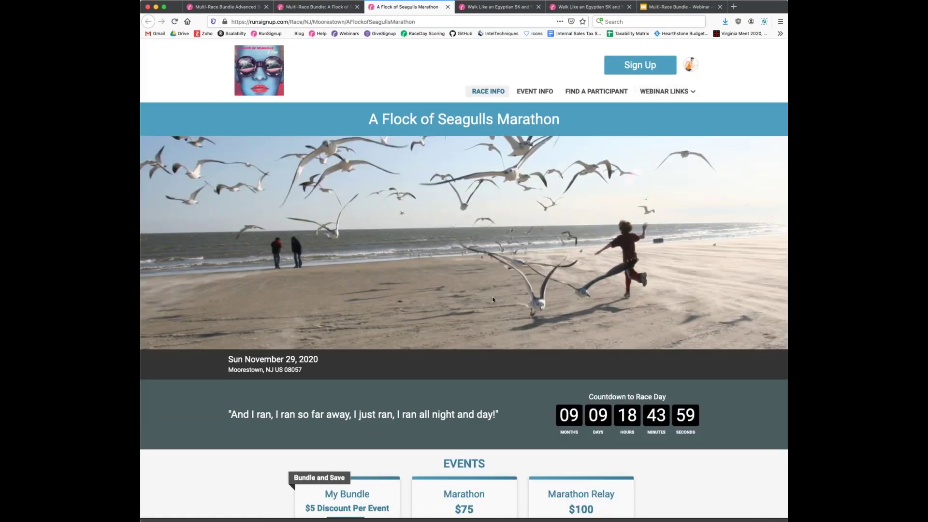
pyautogui.scroll(-3, 492, 297)
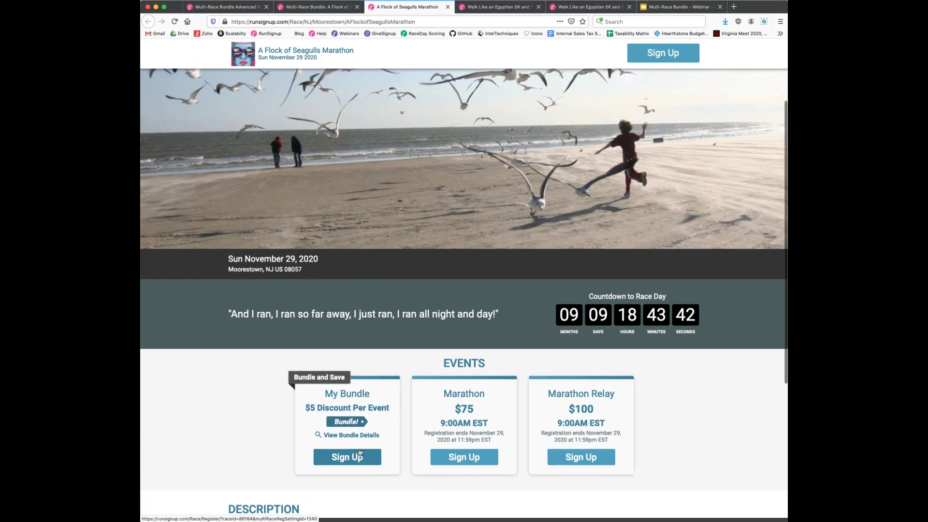
pyautogui.scroll(3, 359, 452)
pyautogui.click(690, 66)
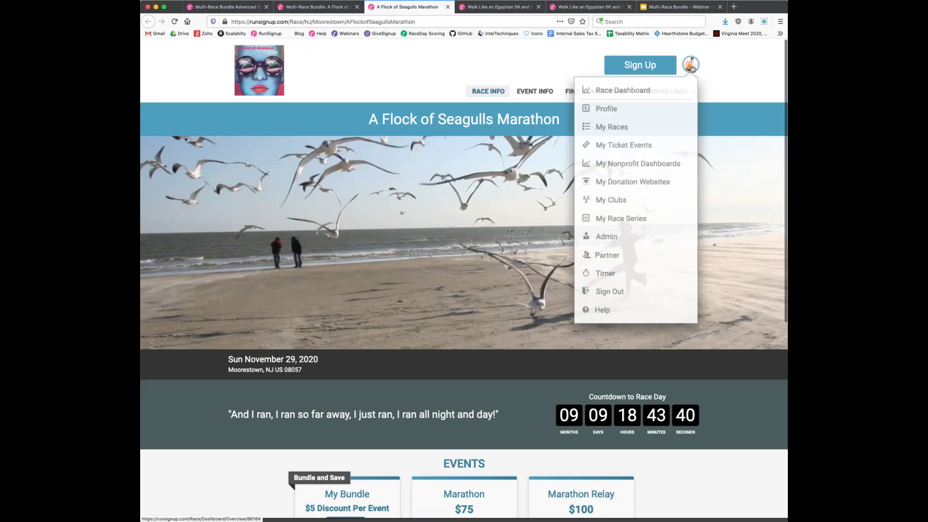
pyautogui.click(645, 90)
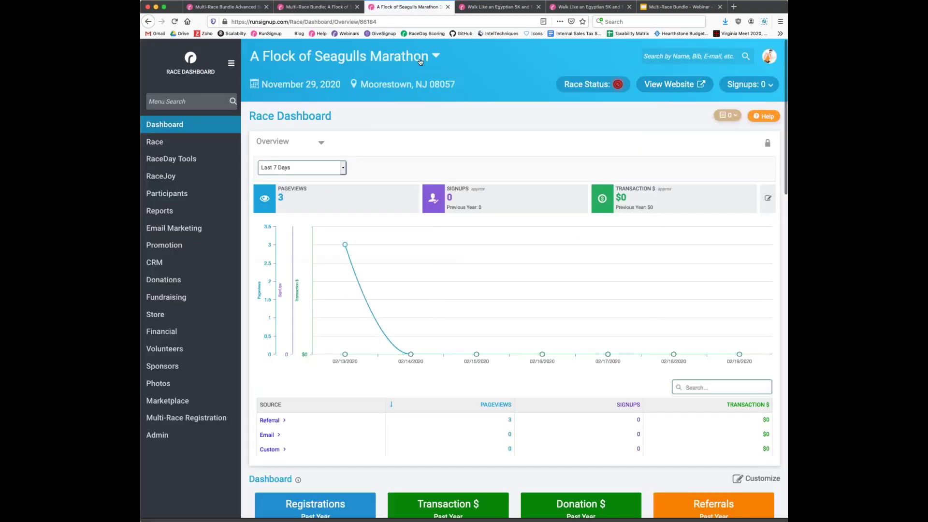
# Step: Switch to the Push It To The Limit Race Series and preview its public website
pyautogui.click(420, 61)
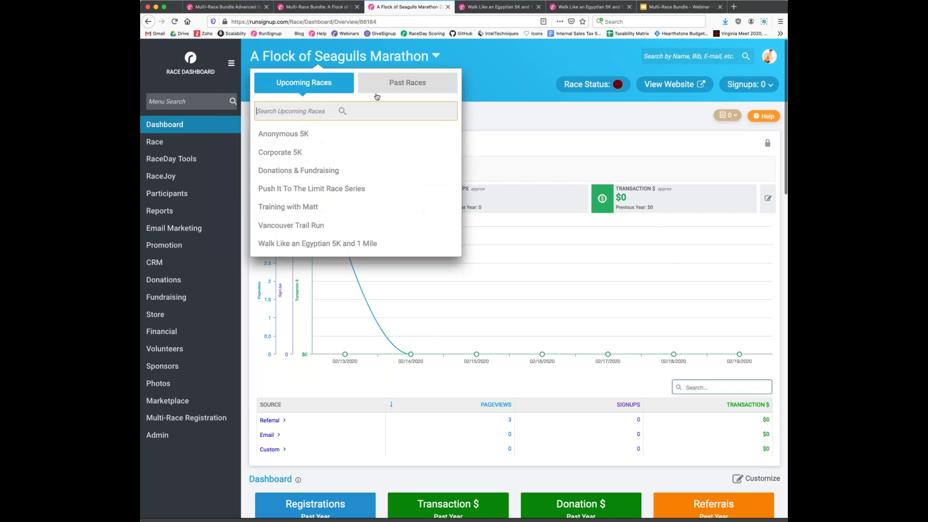
pyautogui.click(311, 190)
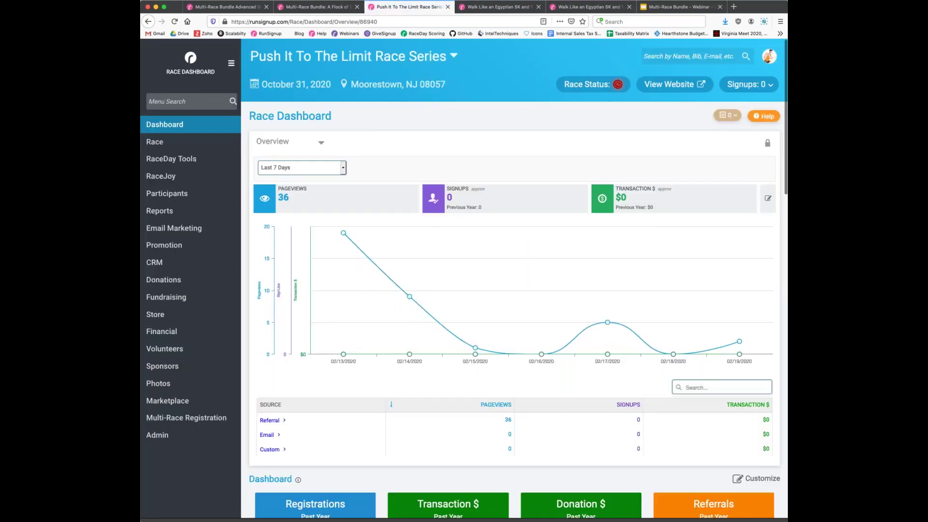
pyautogui.click(674, 84)
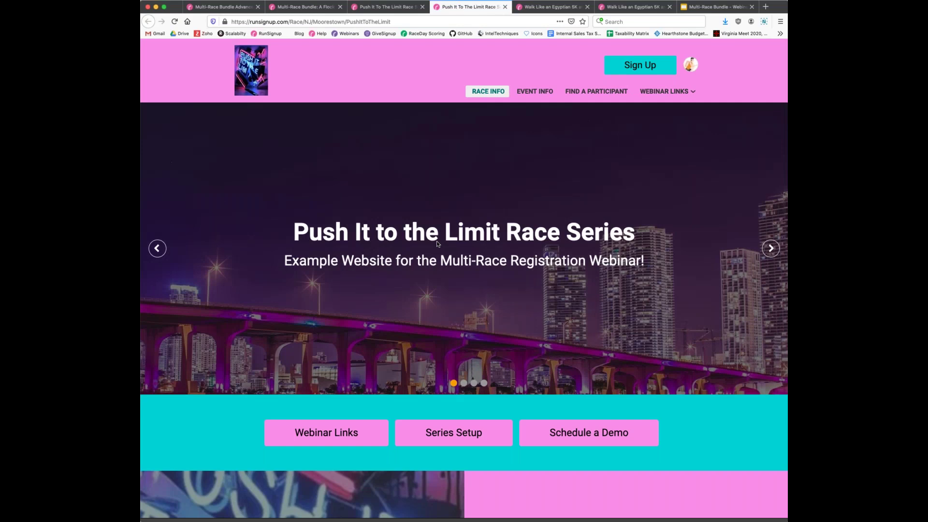
pyautogui.click(400, 8)
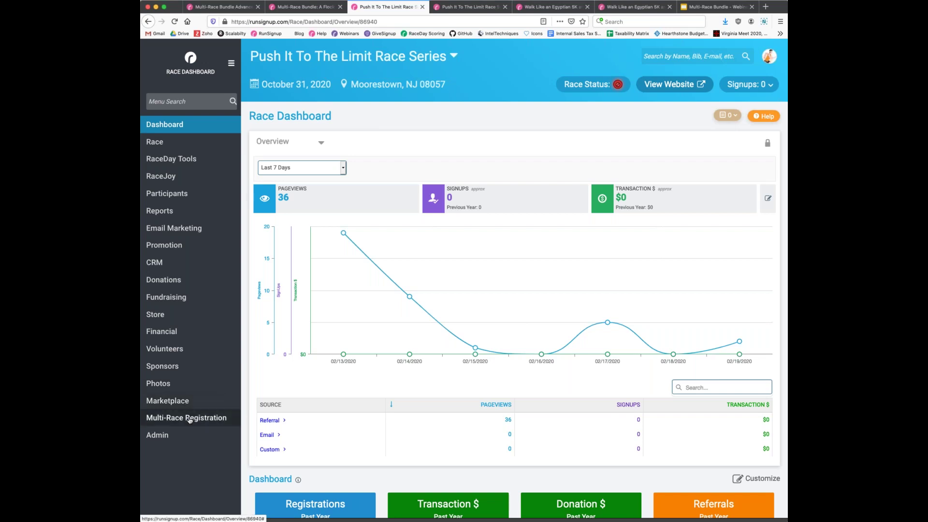
# Step: Open the series' Multi-Race Bundles page under Multi-Race Registration in the sidebar
pyautogui.scroll(-1, 189, 420)
pyautogui.click(190, 392)
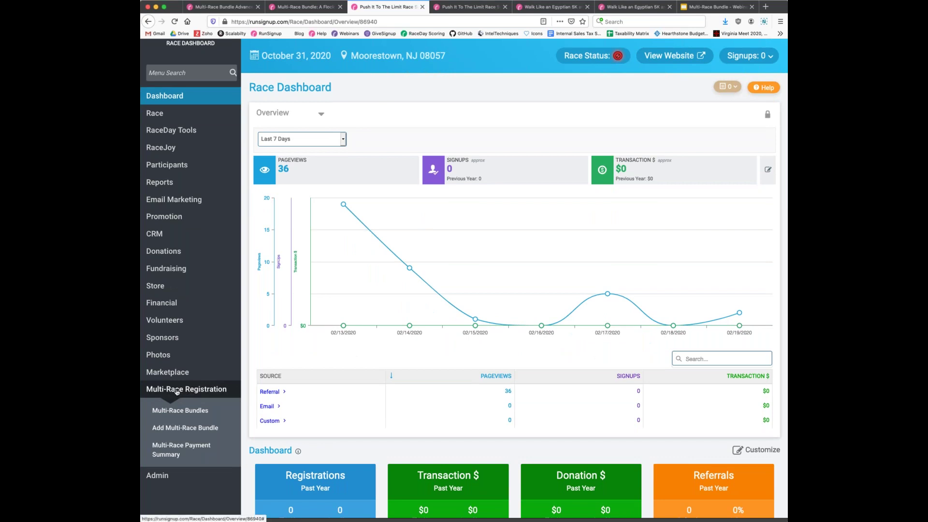
pyautogui.scroll(1, 177, 392)
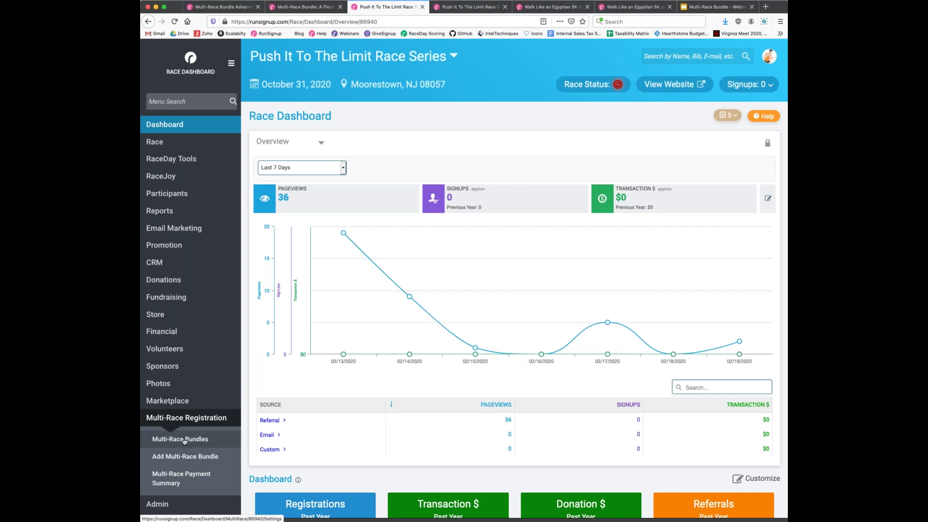
pyautogui.click(184, 440)
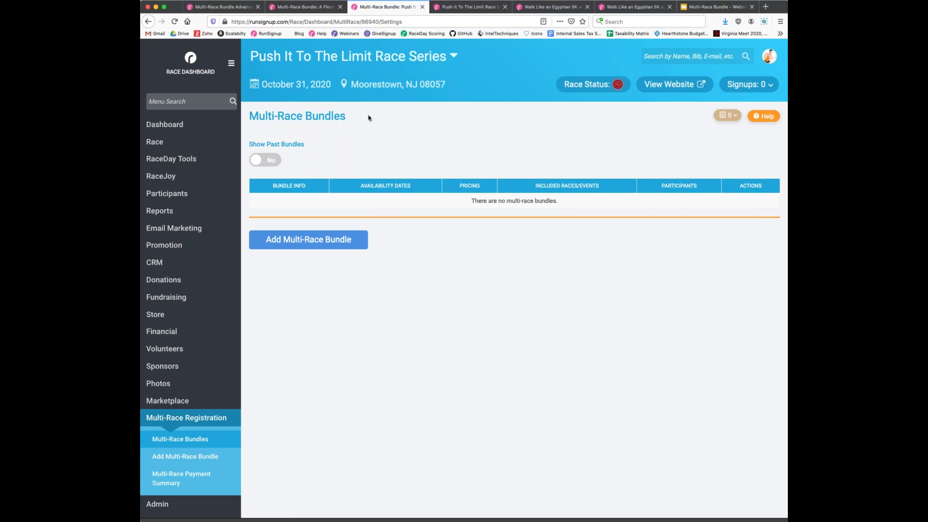
# Step: Add bundle 'Push It To The Limit', available 01/01/2020 to 12/31/2020, Primary Race Only
pyautogui.click(302, 243)
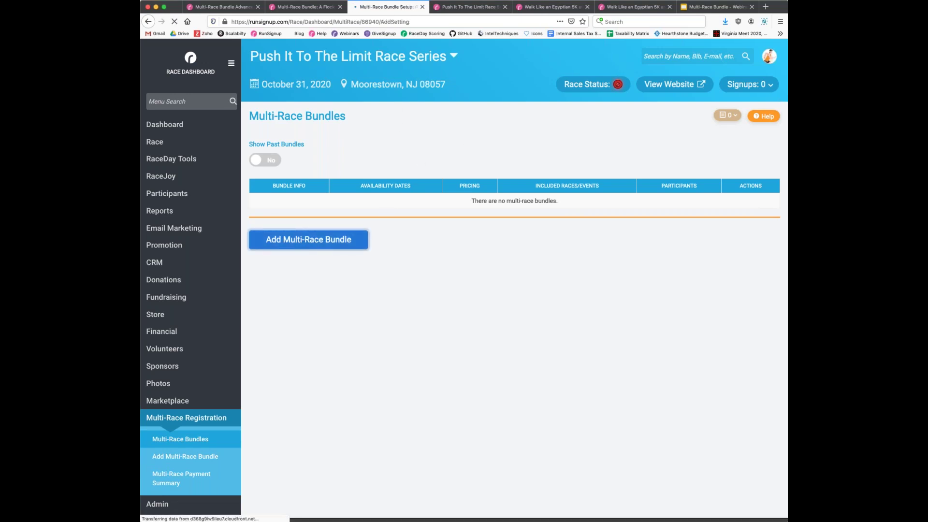
pyautogui.write('Push It To The Limit')
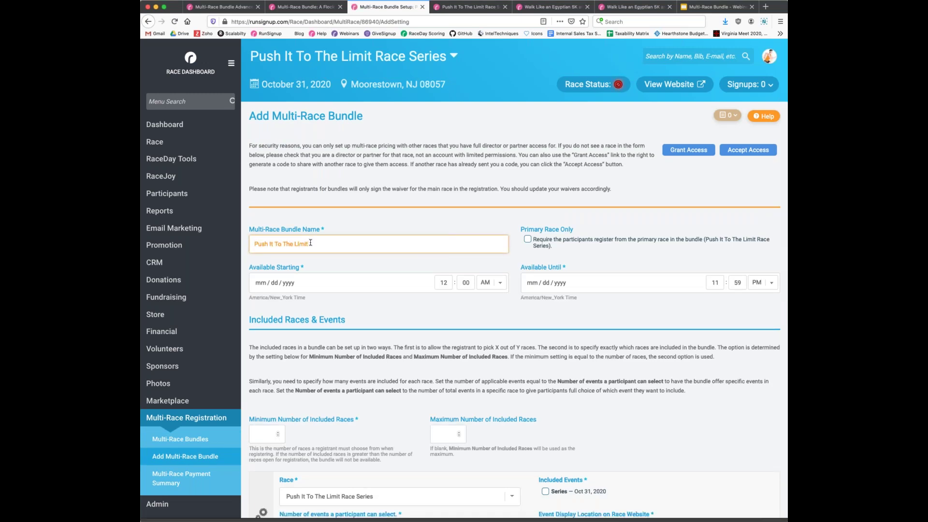
pyautogui.click(264, 283)
pyautogui.write('01 / 0')
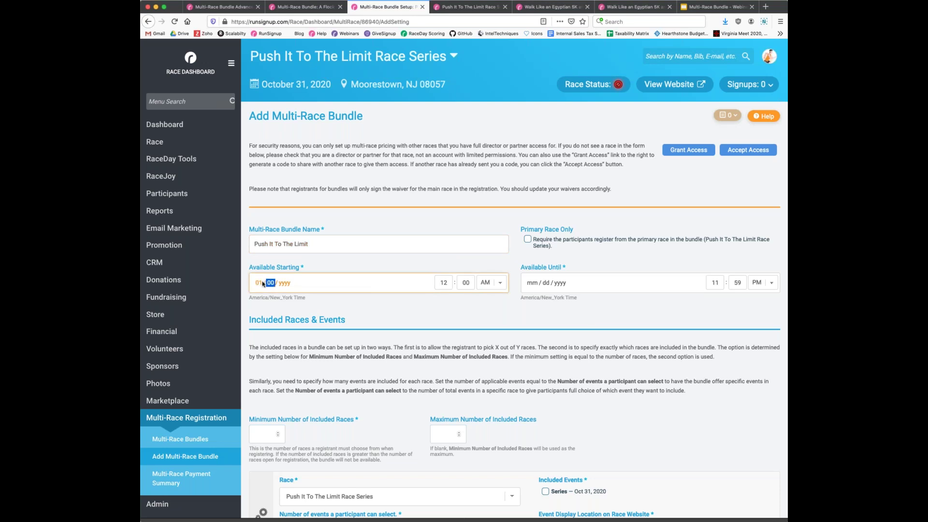
pyautogui.write('1 / 2020')
pyautogui.click(532, 284)
pyautogui.write('12312020')
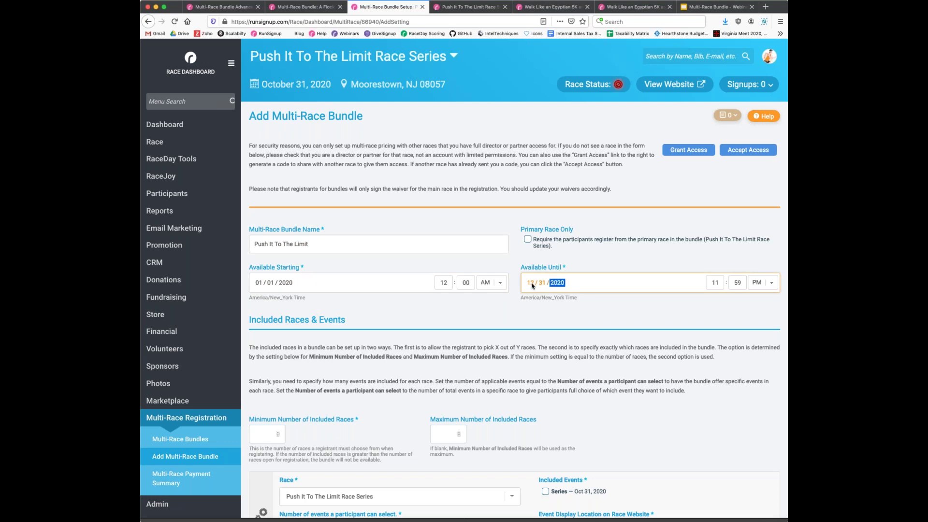
pyautogui.click(485, 312)
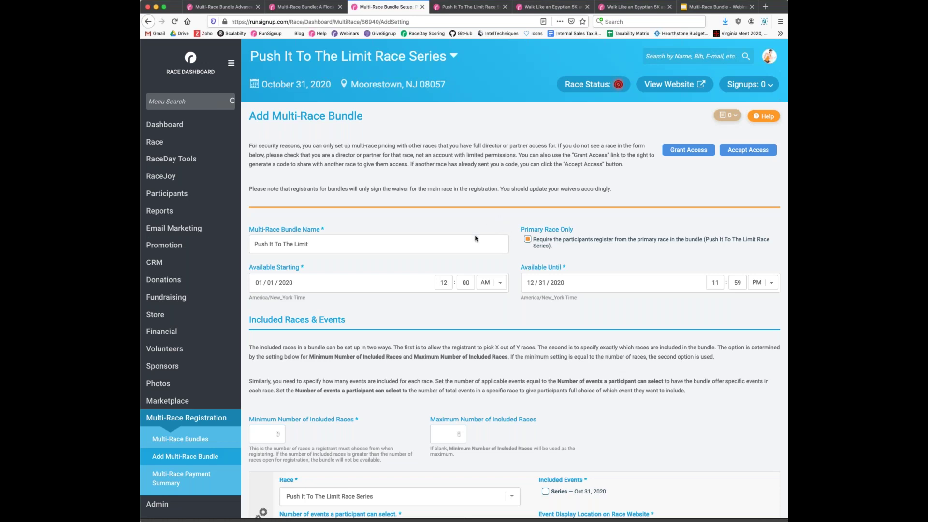
# Step: Set the bundle's first race row to the Series event: 1 event, shown before normal events
pyautogui.scroll(-5, 435, 270)
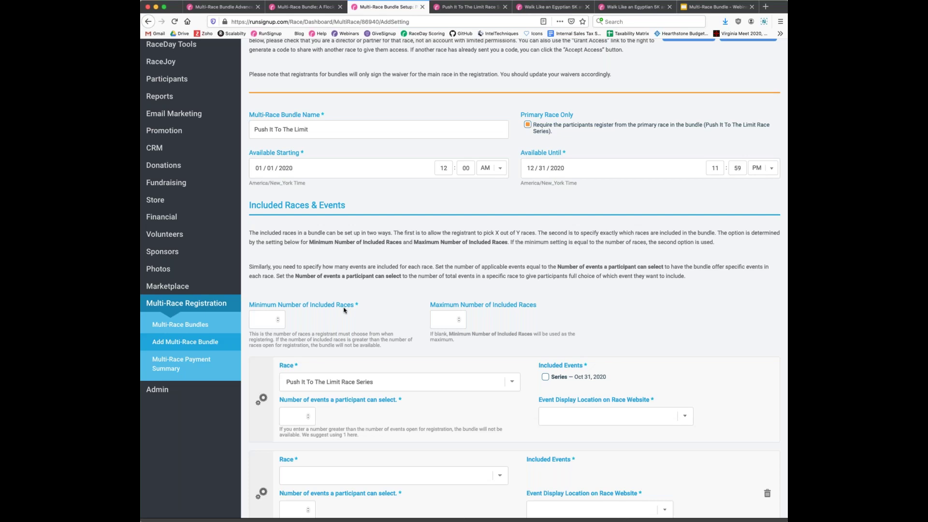
pyautogui.click(257, 319)
pyautogui.scroll(-3, 338, 288)
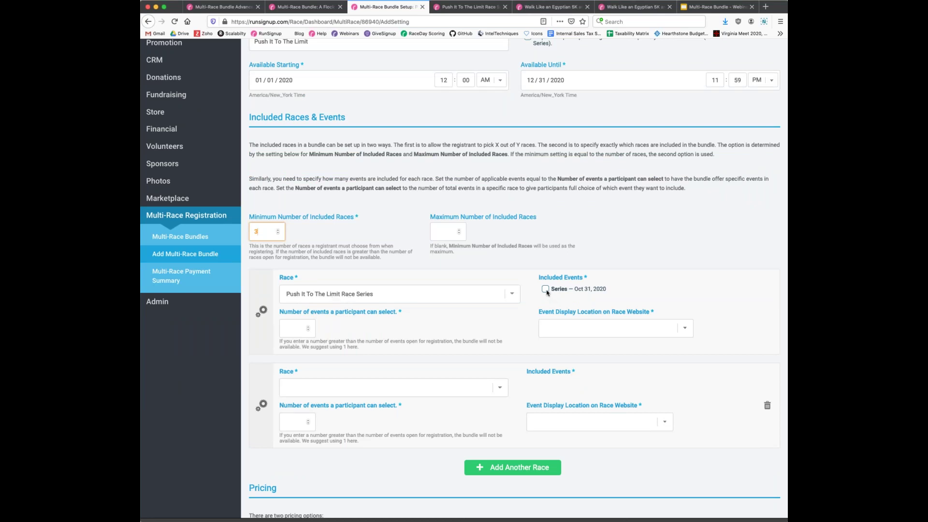
pyautogui.click(545, 289)
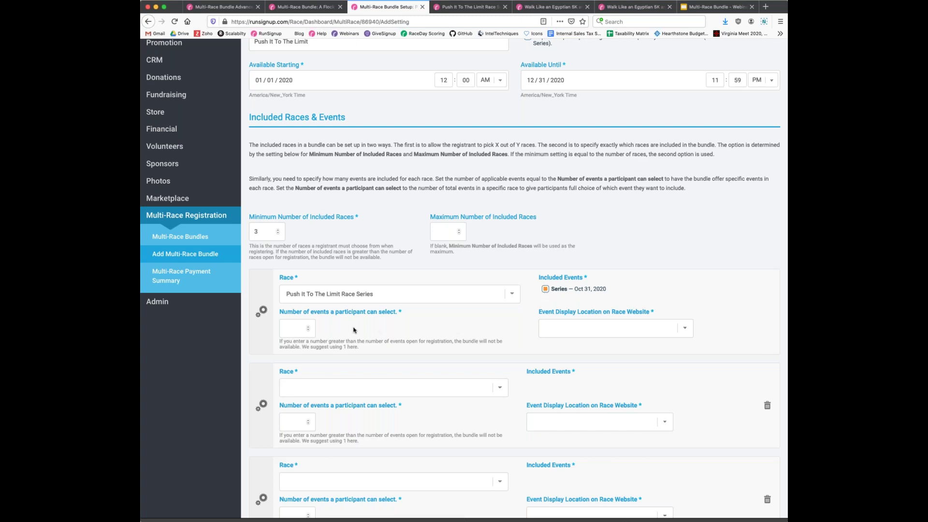
pyautogui.click(300, 328)
pyautogui.click(592, 333)
pyautogui.click(592, 340)
# Step: Add Walk Like an Egyptian 5K as the second race: 5K event, 1 event, before normal events
pyautogui.scroll(-3, 447, 323)
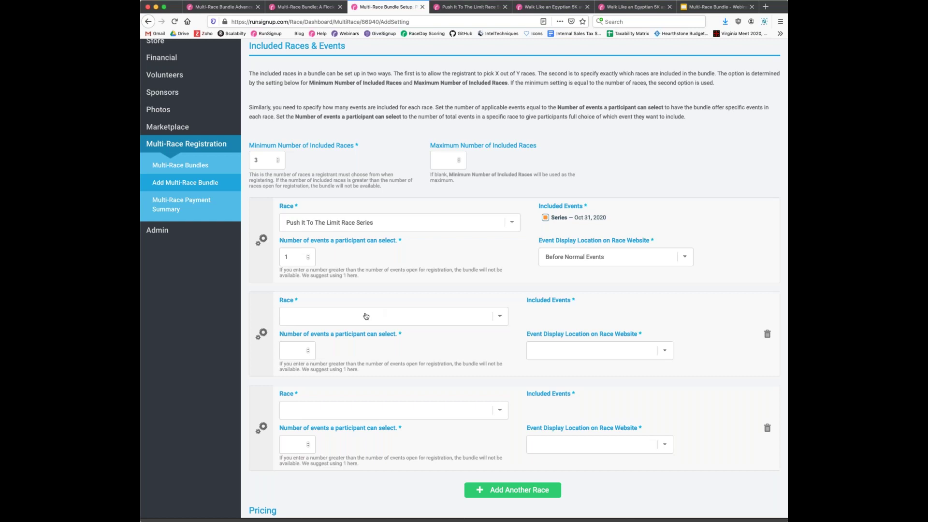
pyautogui.click(365, 316)
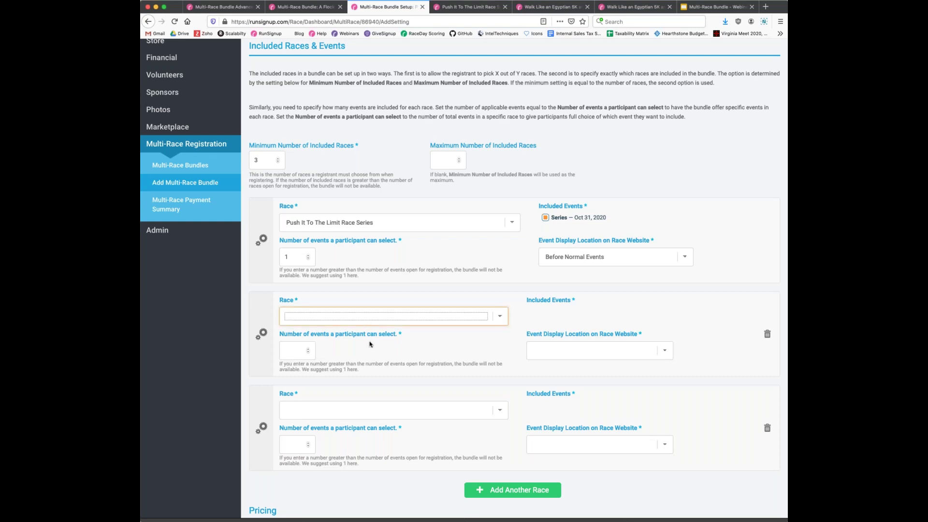
pyautogui.click(366, 373)
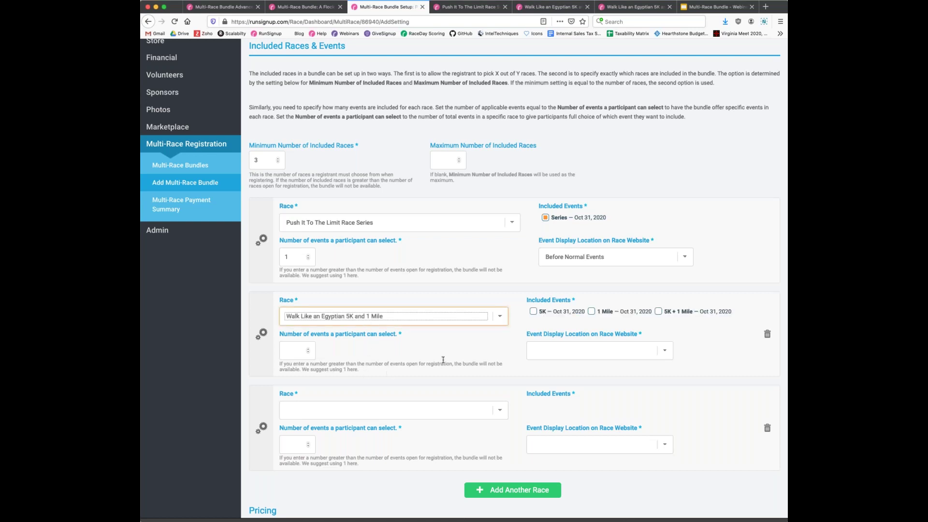
pyautogui.click(533, 312)
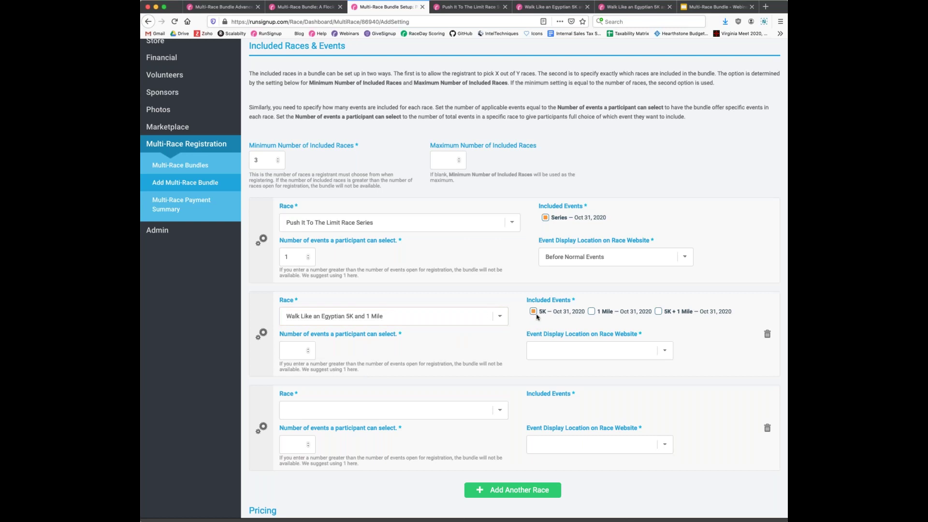
pyautogui.click(291, 349)
pyautogui.click(555, 351)
pyautogui.click(555, 356)
pyautogui.click(466, 343)
# Step: Add A Flock of Seagulls Marathon as the third race: Marathon event, 1 event, before normal events
pyautogui.scroll(-1, 466, 343)
pyautogui.click(309, 365)
pyautogui.click(322, 369)
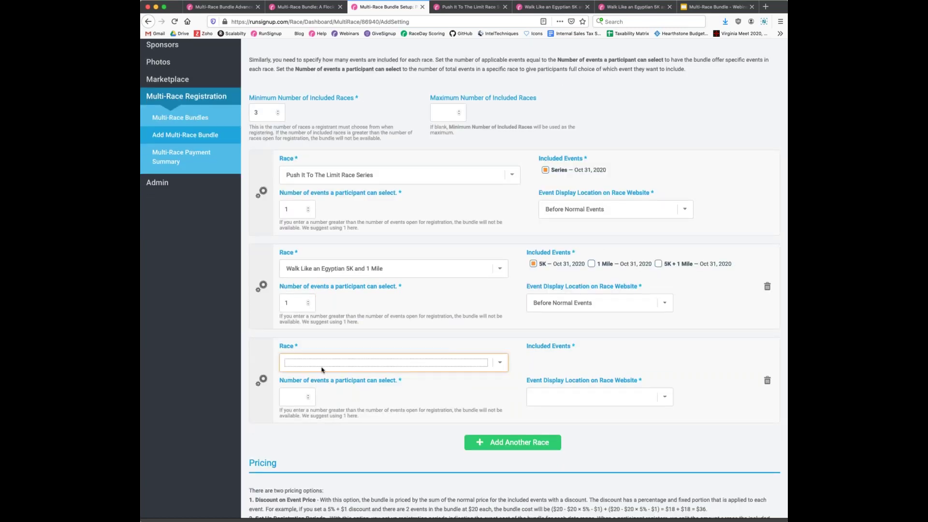
pyautogui.click(534, 359)
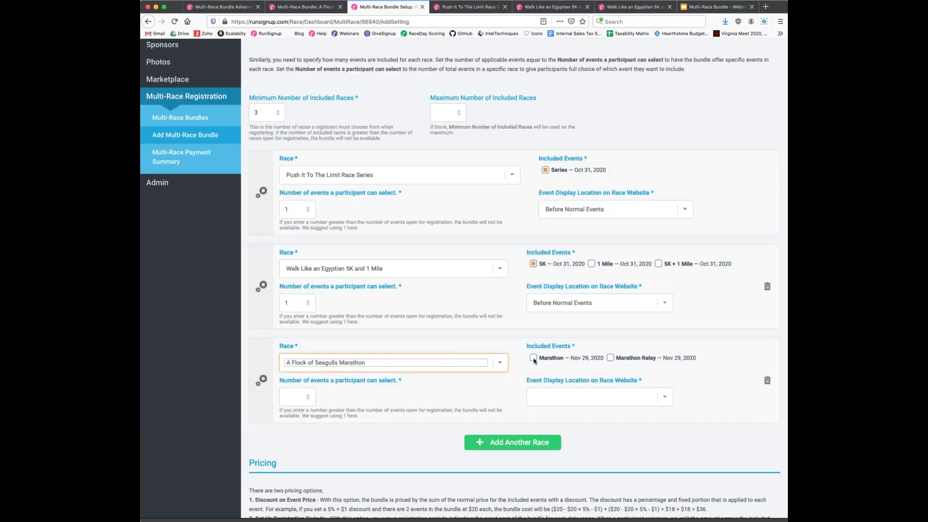
pyautogui.click(304, 392)
pyautogui.write('1')
pyautogui.click(535, 397)
pyautogui.click(488, 390)
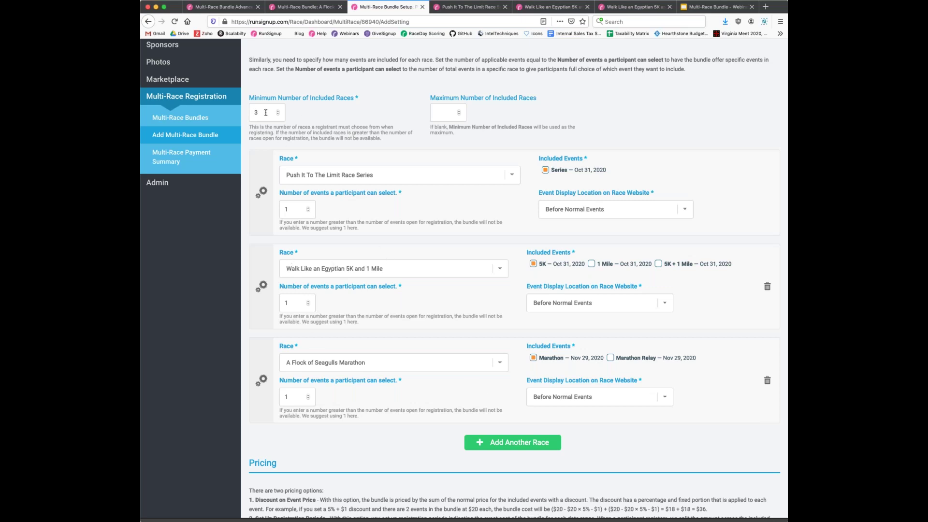
# Step: Add a registration period from 01/01/2020 to 12/31/2020 with a $100 fee and $120 strikethrough price
pyautogui.scroll(-8, 381, 297)
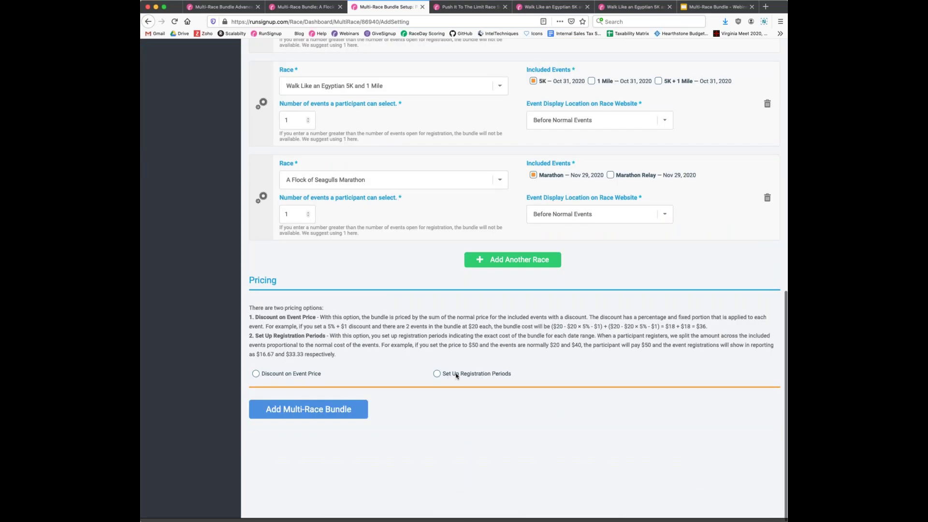
pyautogui.click(457, 375)
pyautogui.click(290, 416)
pyautogui.write('01012020')
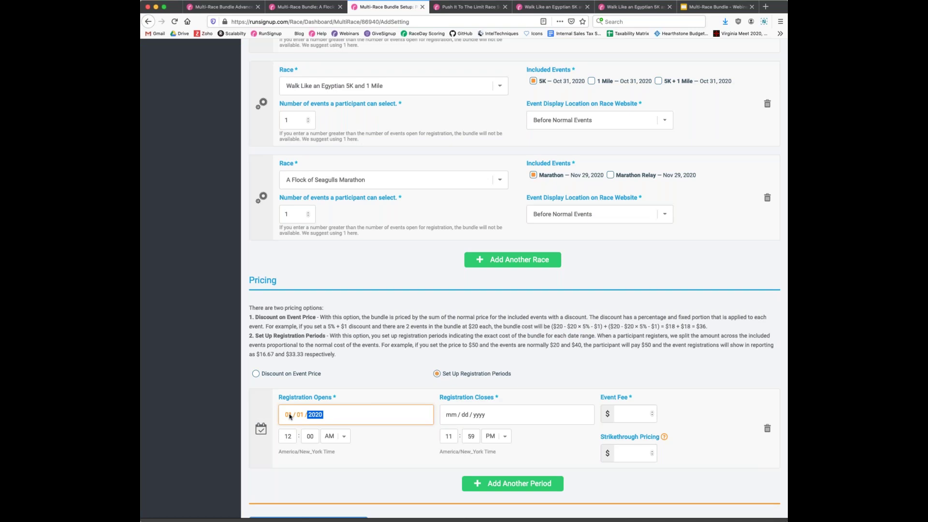
pyautogui.click(454, 415)
pyautogui.write('123120')
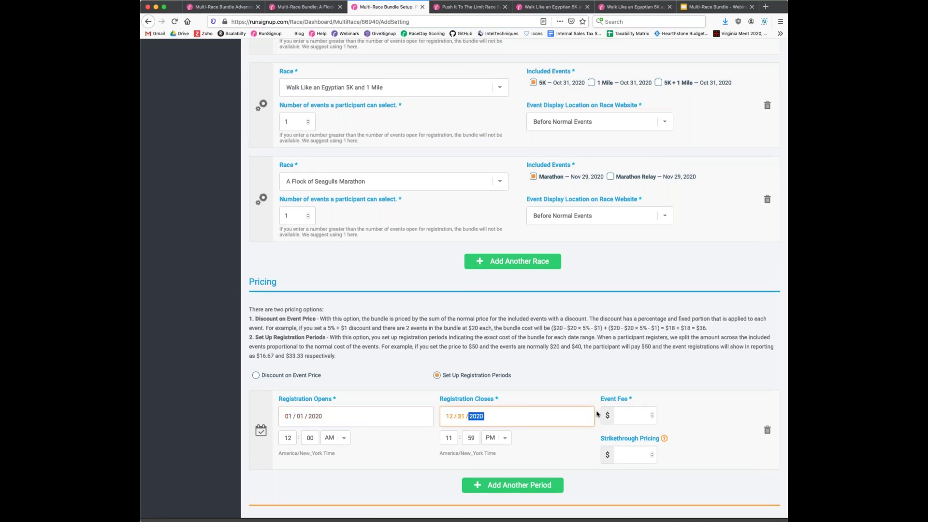
pyautogui.click(634, 415)
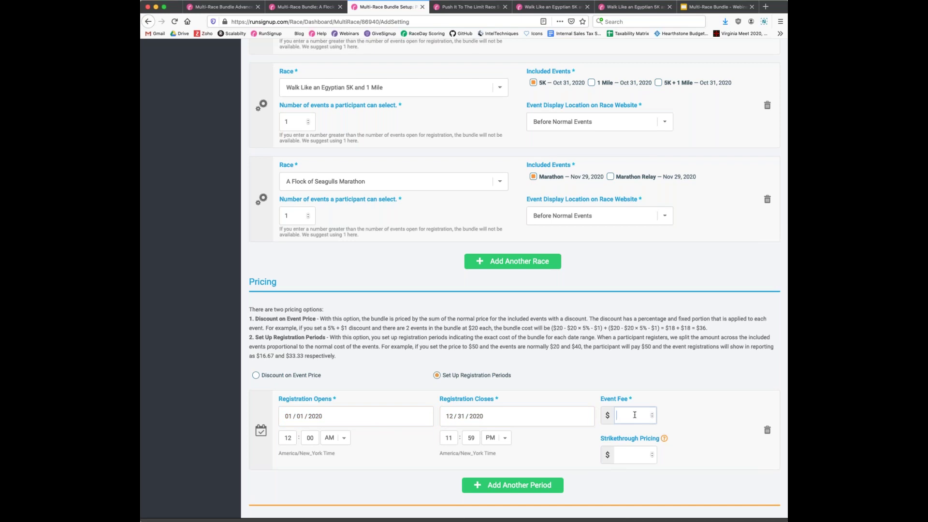
pyautogui.write('100')
pyautogui.click(633, 453)
pyautogui.write('120')
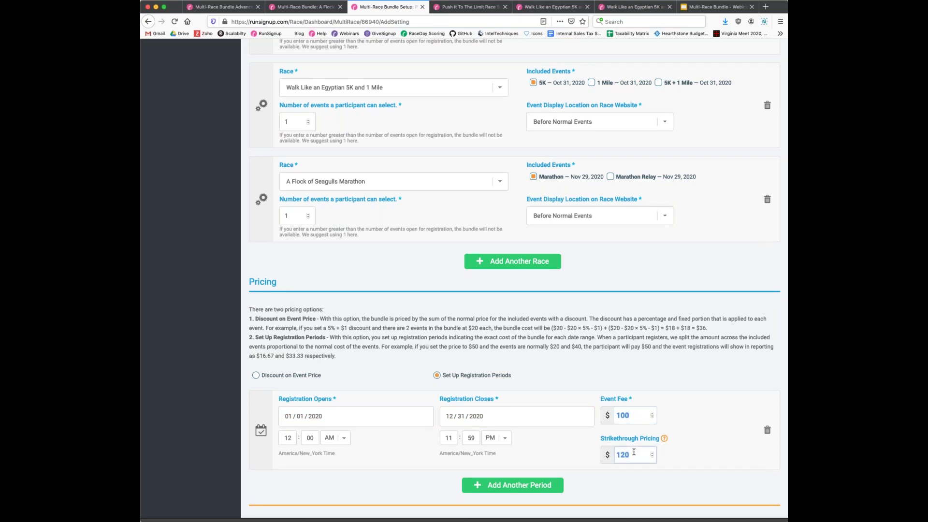
pyautogui.click(729, 405)
pyautogui.scroll(-3, 721, 409)
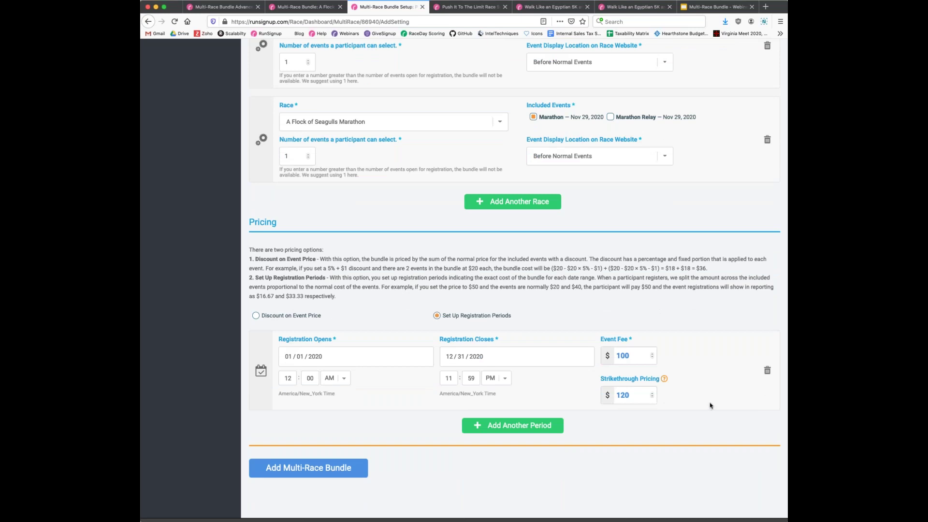
# Step: Save the new bundle and, in its Question Settings, enable asking questions for all races
pyautogui.click(317, 468)
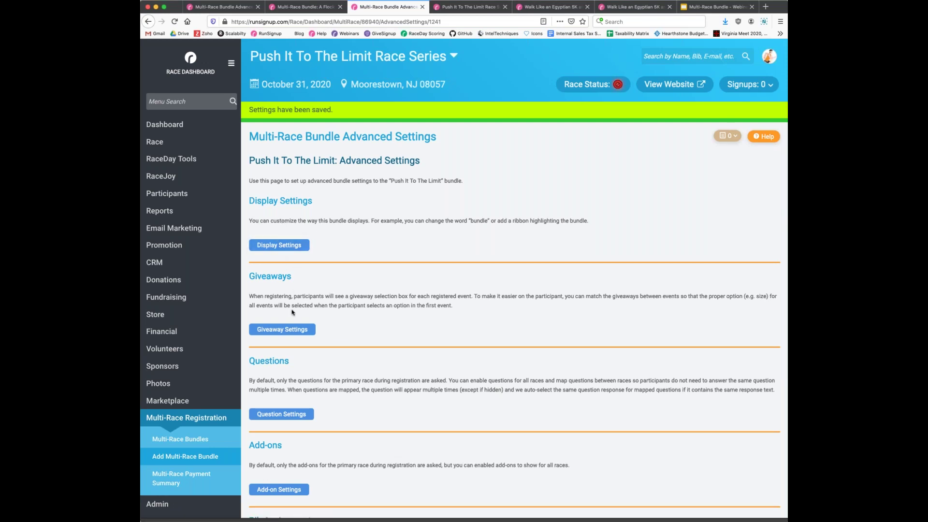
pyautogui.scroll(-3, 292, 312)
pyautogui.click(281, 348)
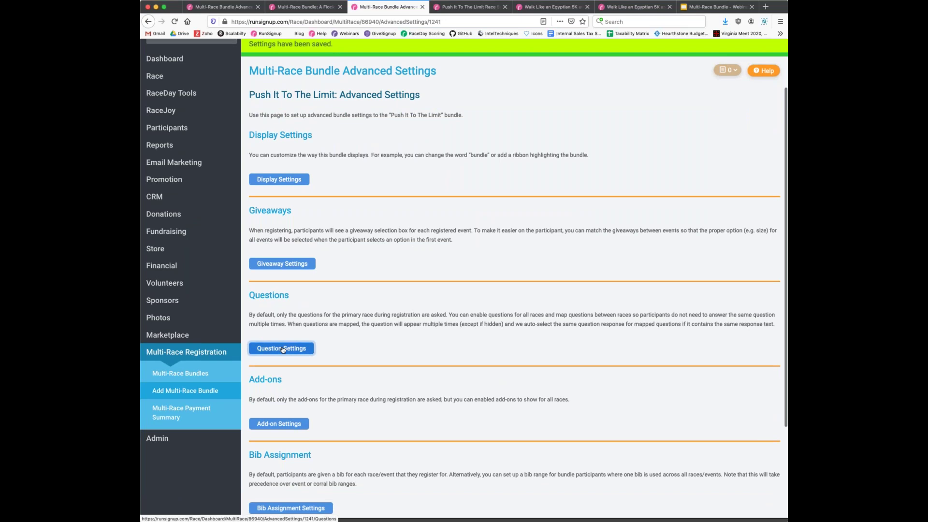
pyautogui.click(310, 188)
# Step: Map the Egyptian race's 80's music question to the Marathon's 80's music question
pyautogui.scroll(-3, 434, 213)
pyautogui.click(529, 195)
pyautogui.click(534, 235)
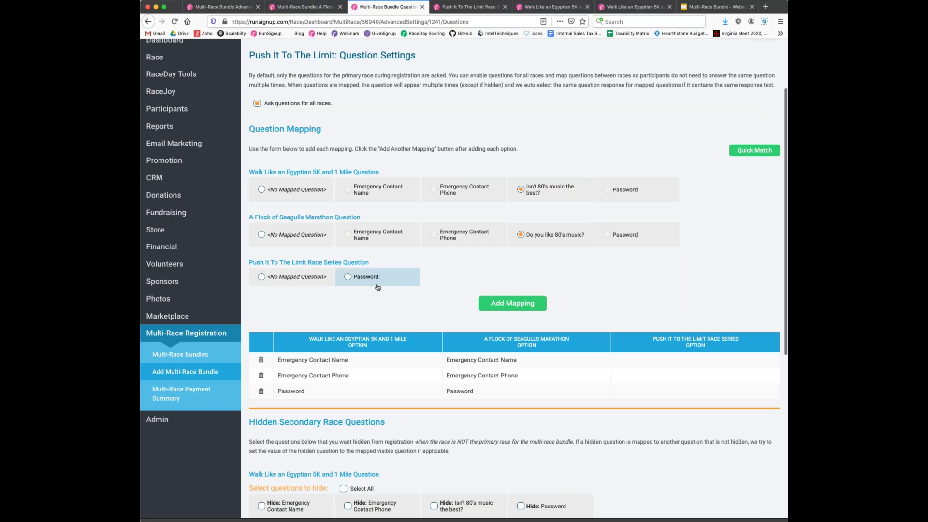
pyautogui.scroll(-1, 485, 289)
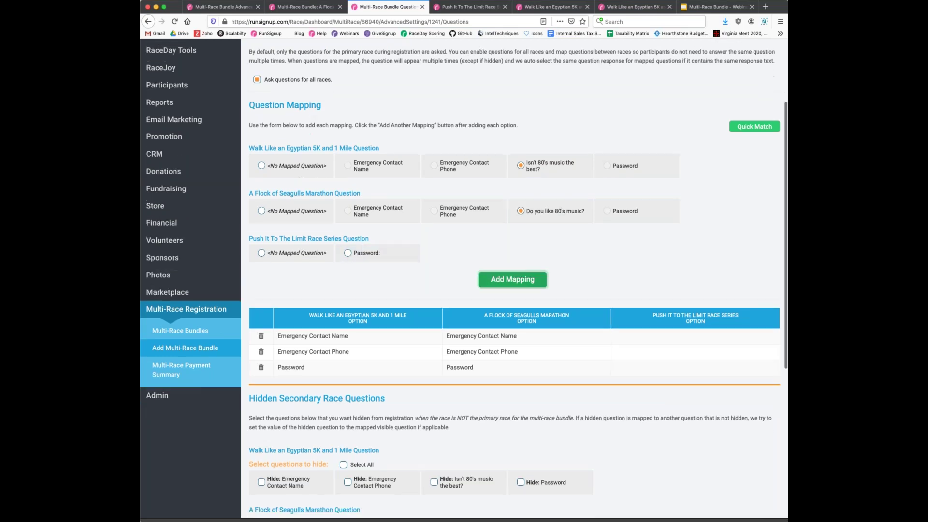
pyautogui.click(521, 283)
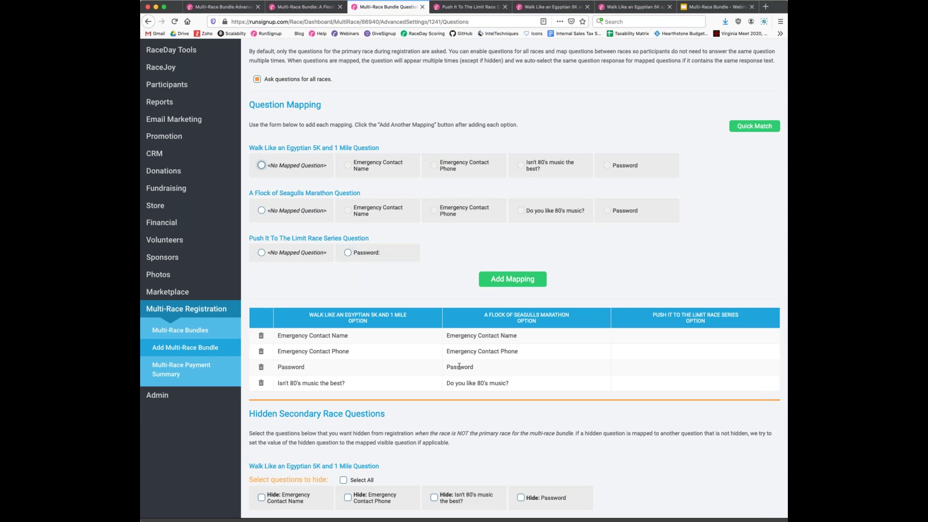
# Step: Replace the existing Password mapping with one linking the Password question across all three races
pyautogui.click(261, 367)
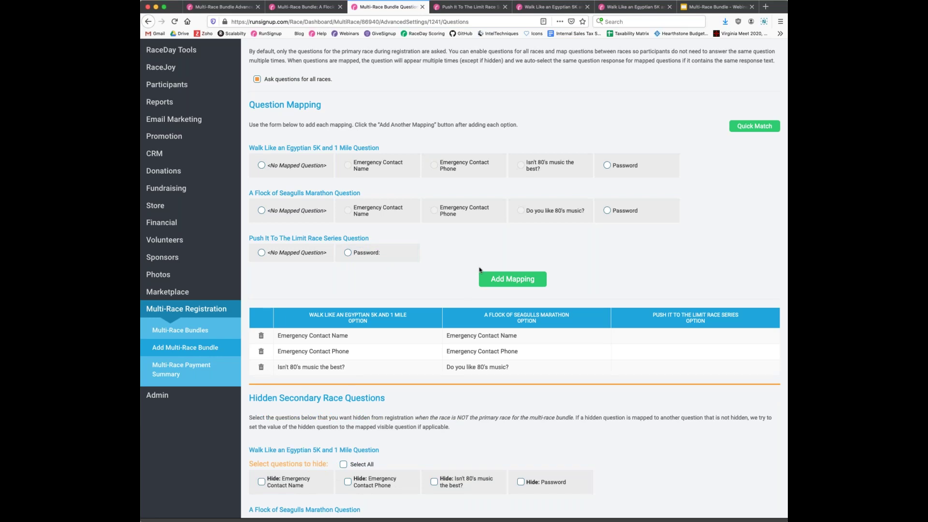
pyautogui.click(607, 165)
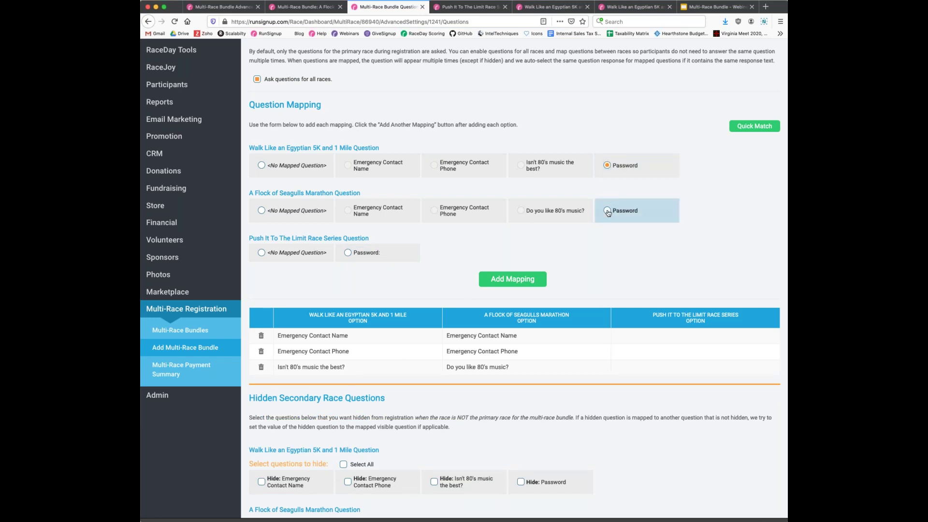
pyautogui.click(374, 254)
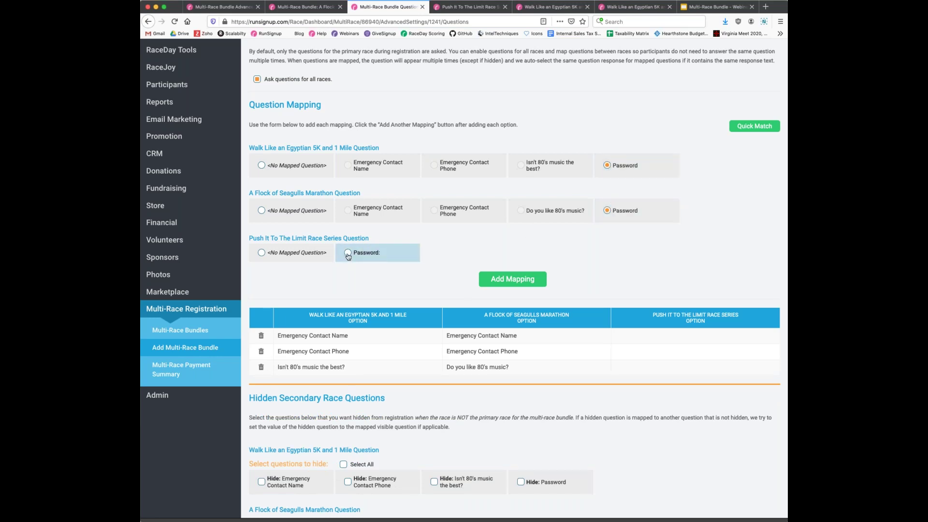
pyautogui.click(520, 279)
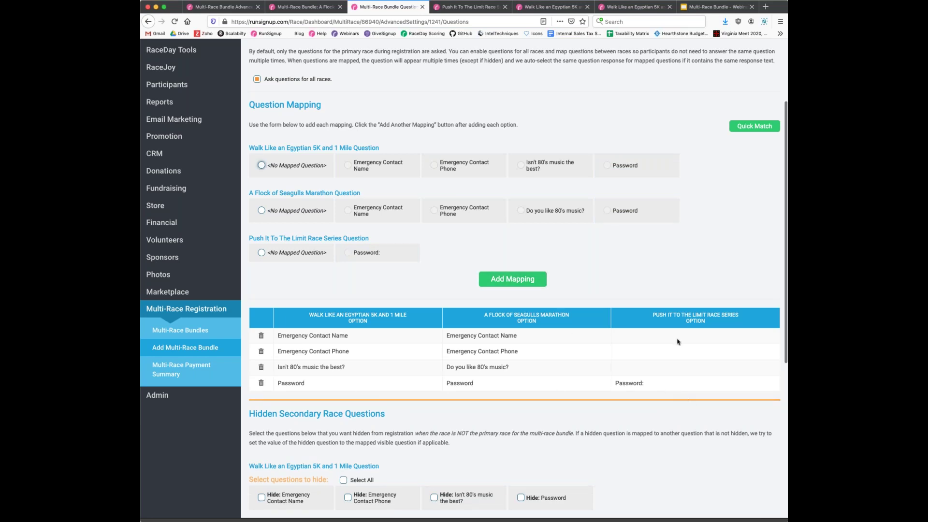
# Step: Hide the Egyptian, Seagulls and series secondary questions, then save the question setup
pyautogui.scroll(-5, 575, 374)
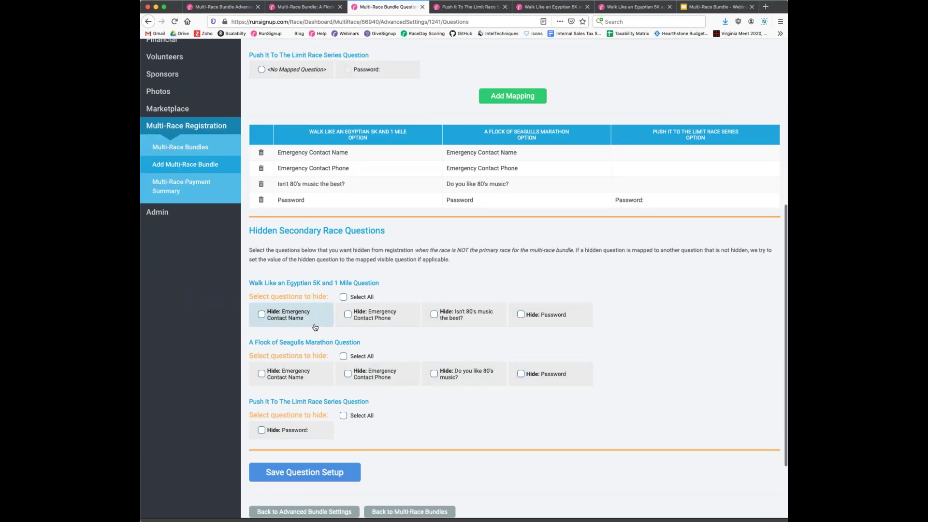
pyautogui.click(343, 296)
pyautogui.click(344, 356)
pyautogui.click(343, 415)
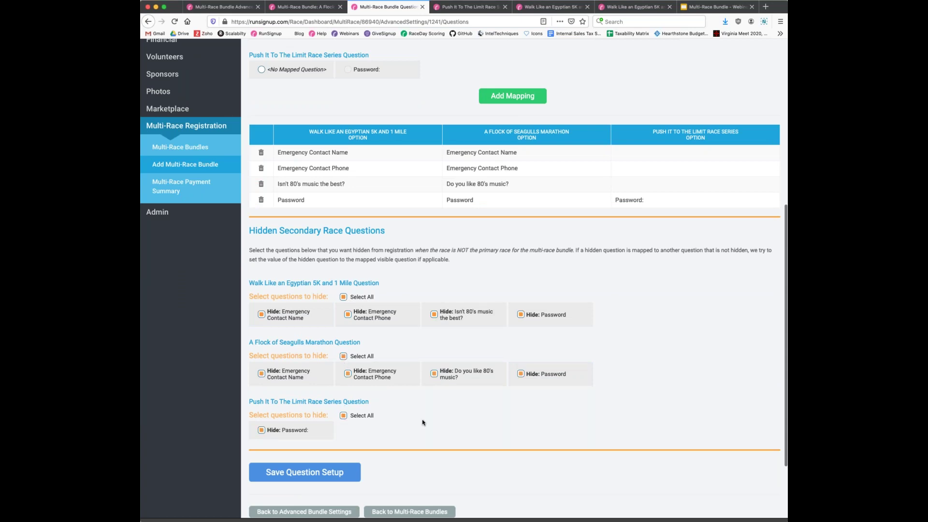
pyautogui.scroll(-2, 422, 422)
pyautogui.click(295, 403)
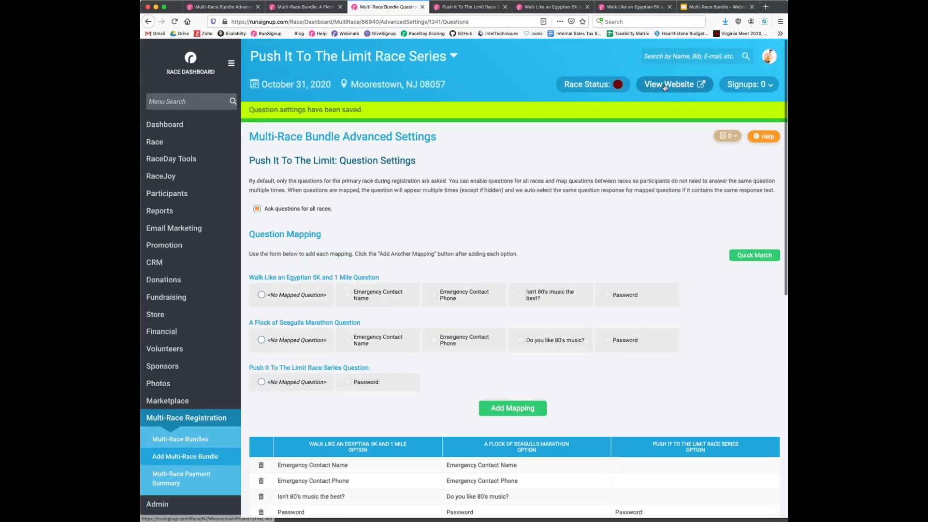
# Step: On the public race website's info page, view the bundle details, including the Series event dates
pyautogui.click(665, 85)
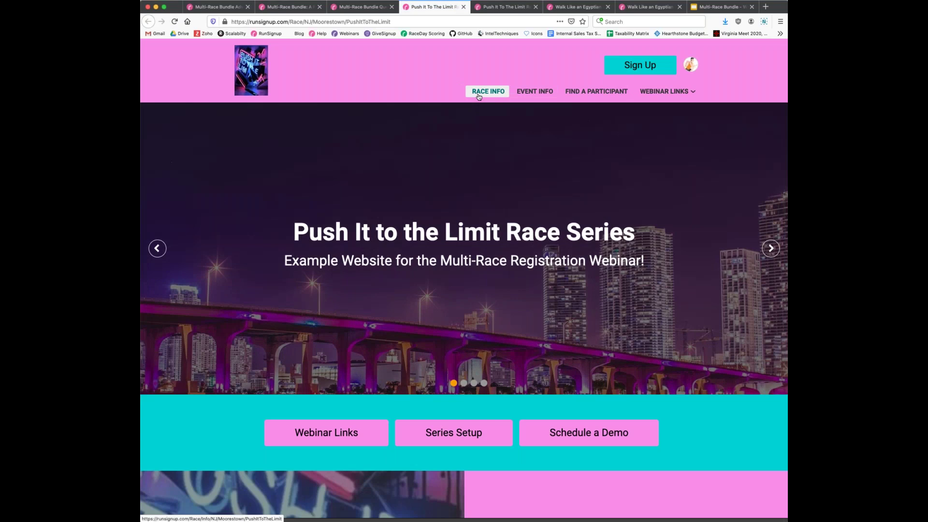
pyautogui.click(480, 96)
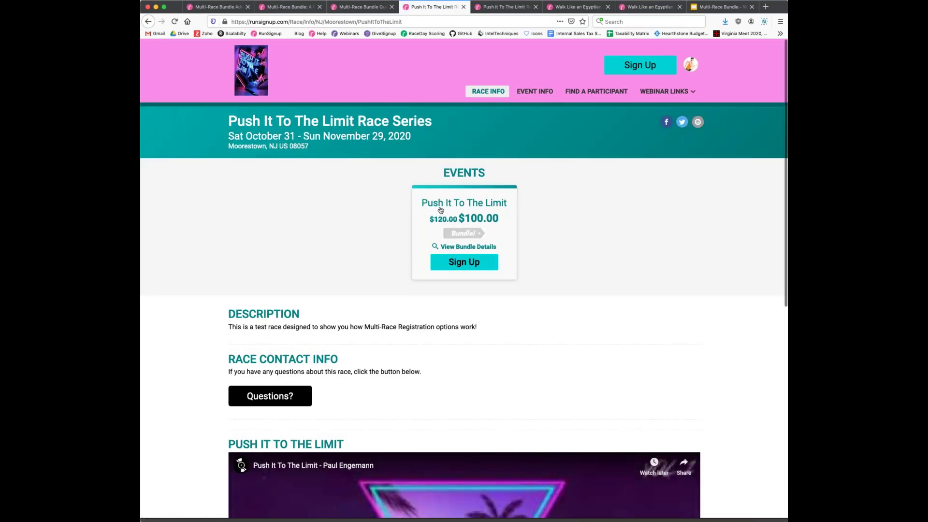
pyautogui.click(465, 230)
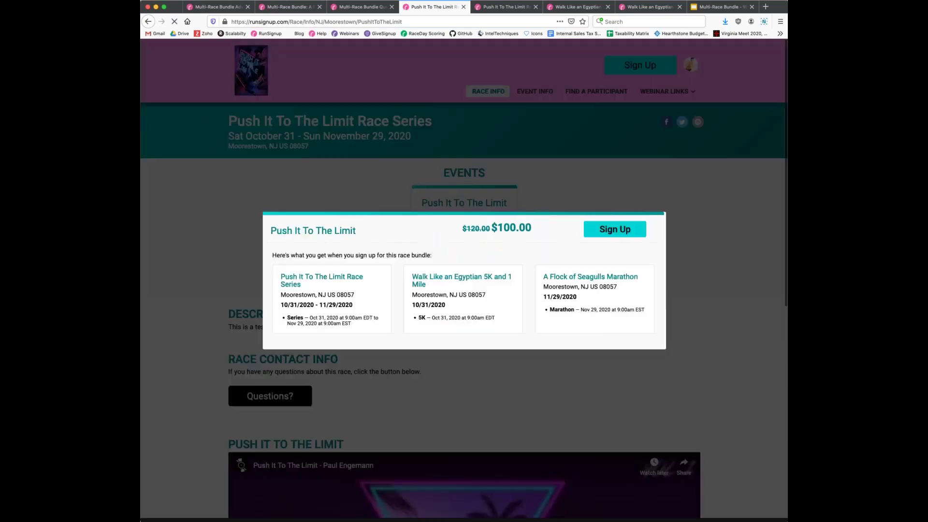
pyautogui.moveTo(284, 319); pyautogui.dragTo(360, 325)
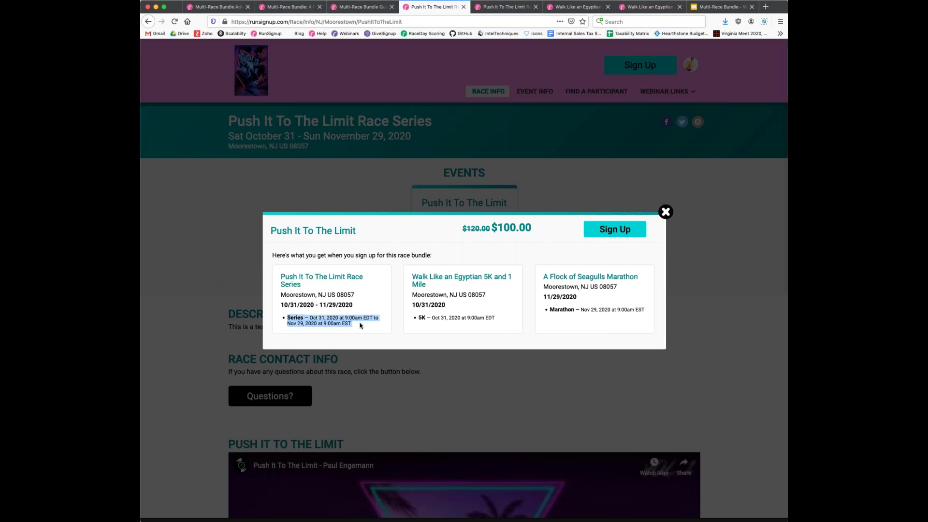
pyautogui.click(291, 319)
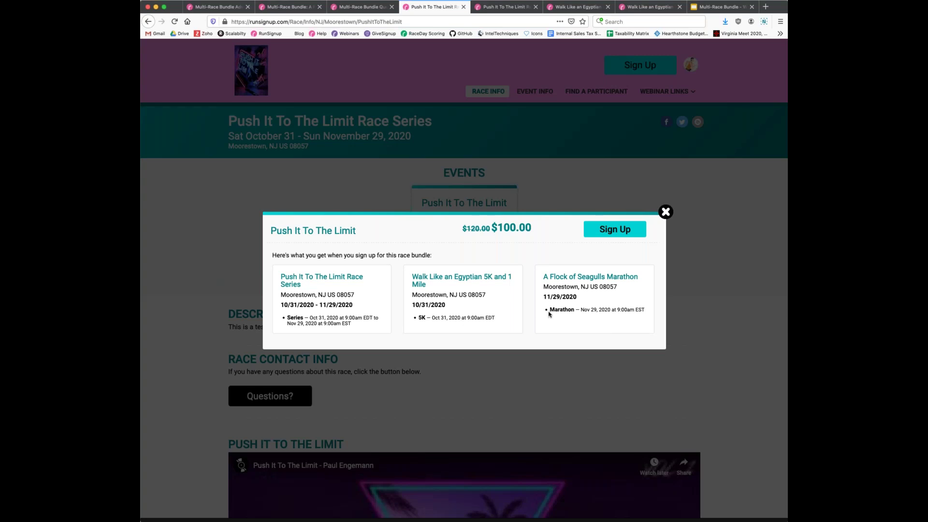
# Step: Close the bundle details and go to the series' Race Dashboard via the account menu
pyautogui.click(665, 212)
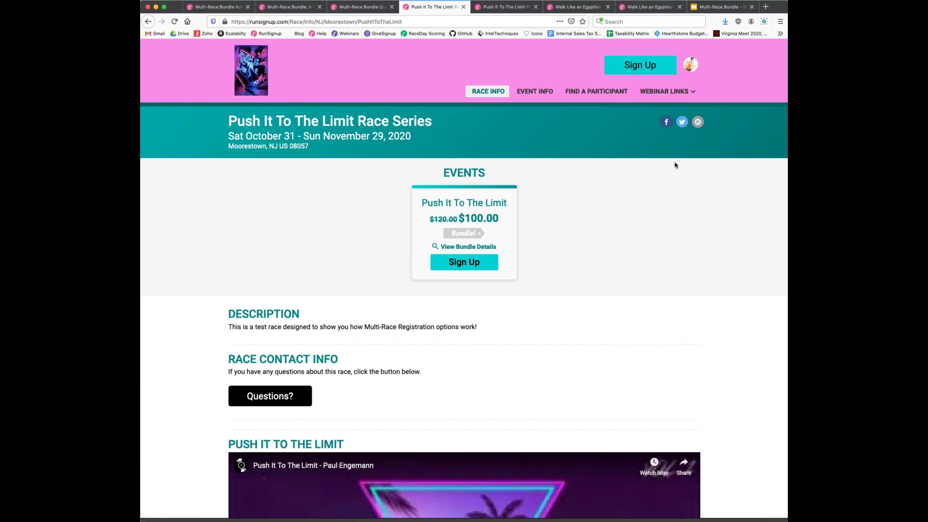
pyautogui.click(691, 66)
pyautogui.click(666, 89)
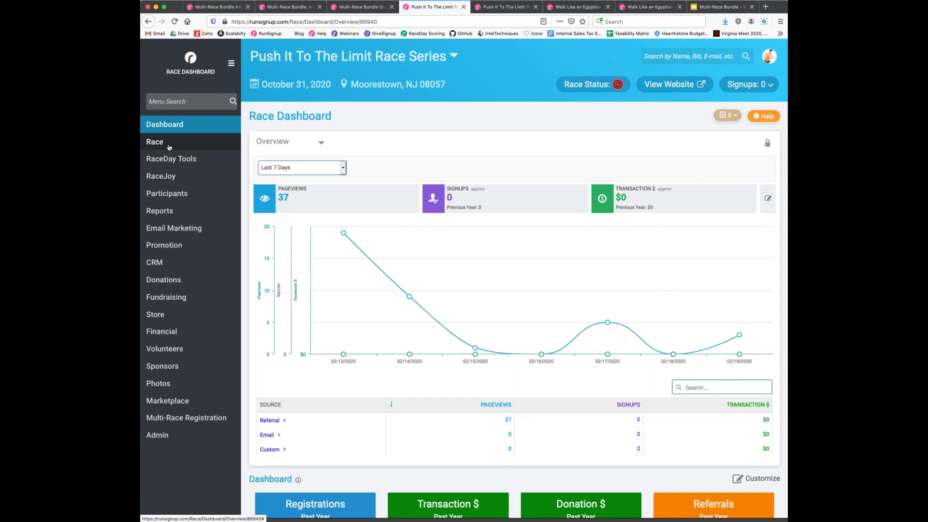
# Step: Open the Dates, Pricing, & Options page and point out the Series event's $0 fee
pyautogui.click(169, 147)
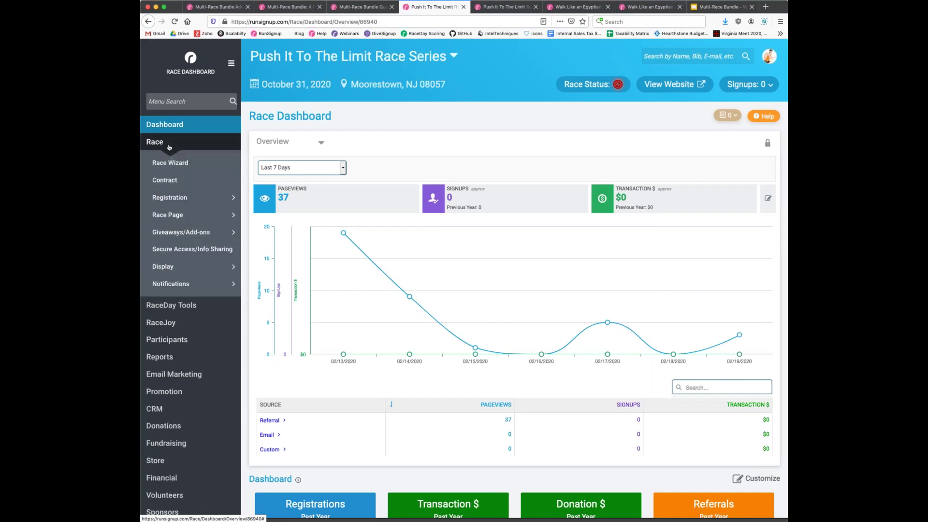
pyautogui.moveTo(181, 197)
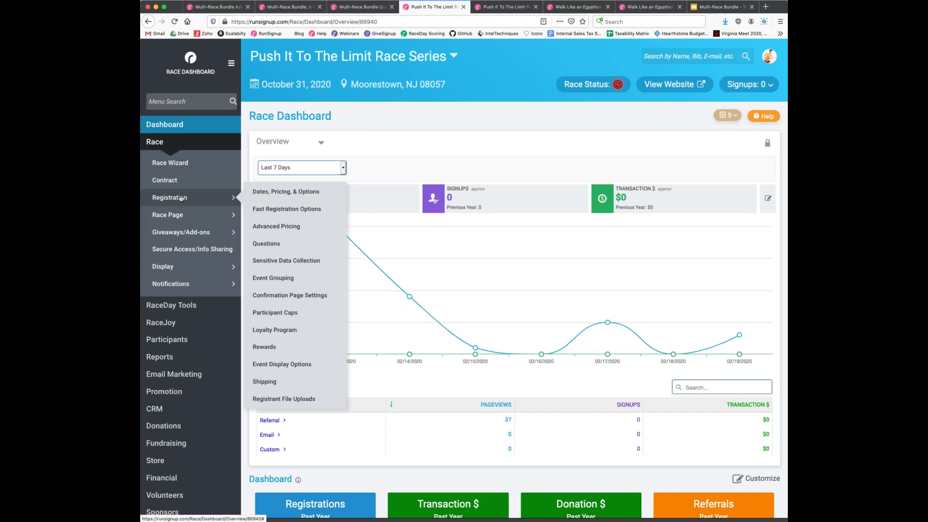
pyautogui.click(252, 194)
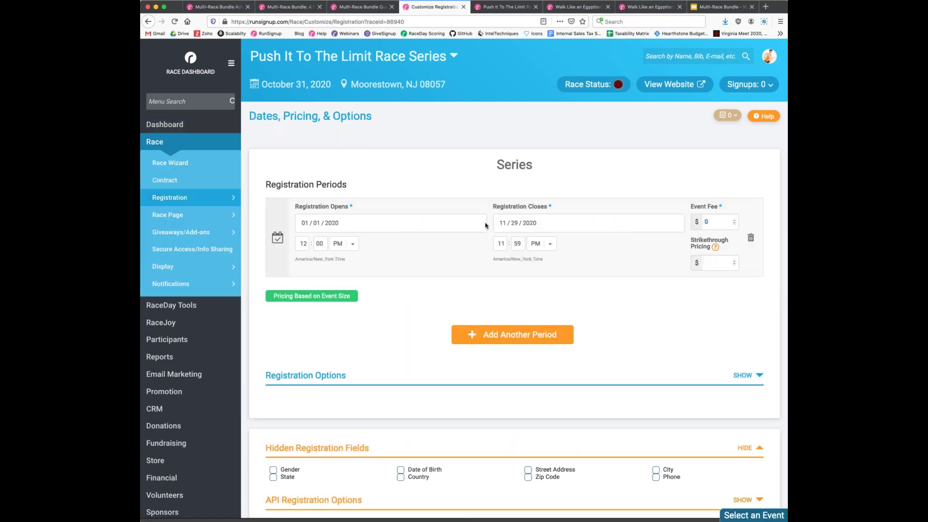
pyautogui.click(716, 221)
pyautogui.moveTo(268, 374); pyautogui.dragTo(740, 380)
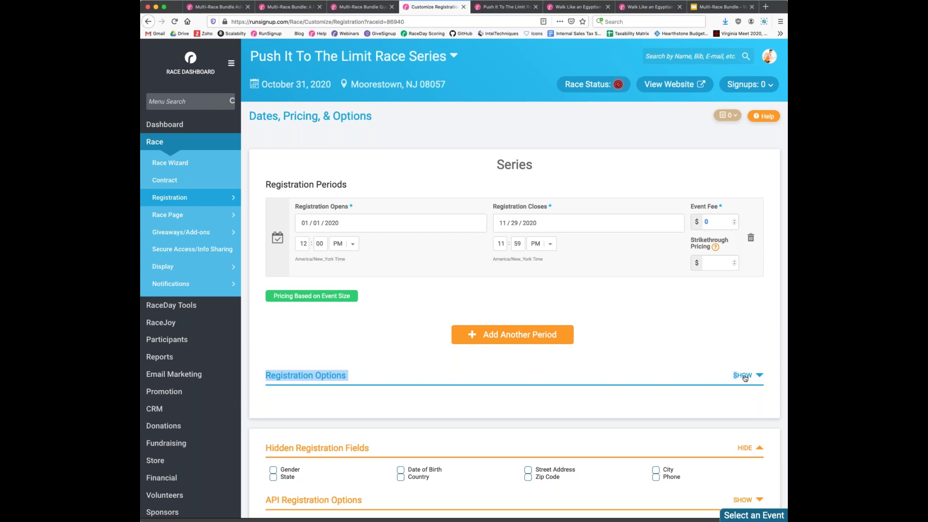
pyautogui.click(741, 378)
pyautogui.scroll(-3, 740, 378)
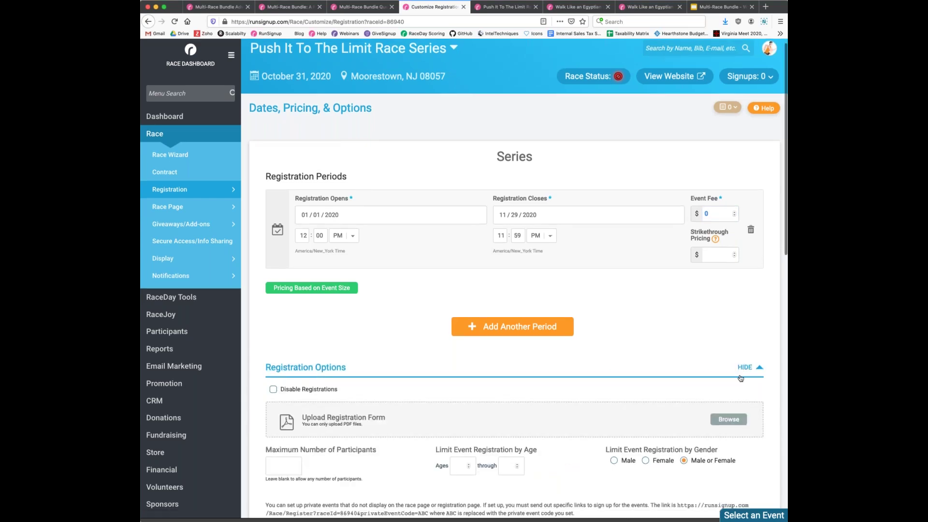
pyautogui.click(299, 383)
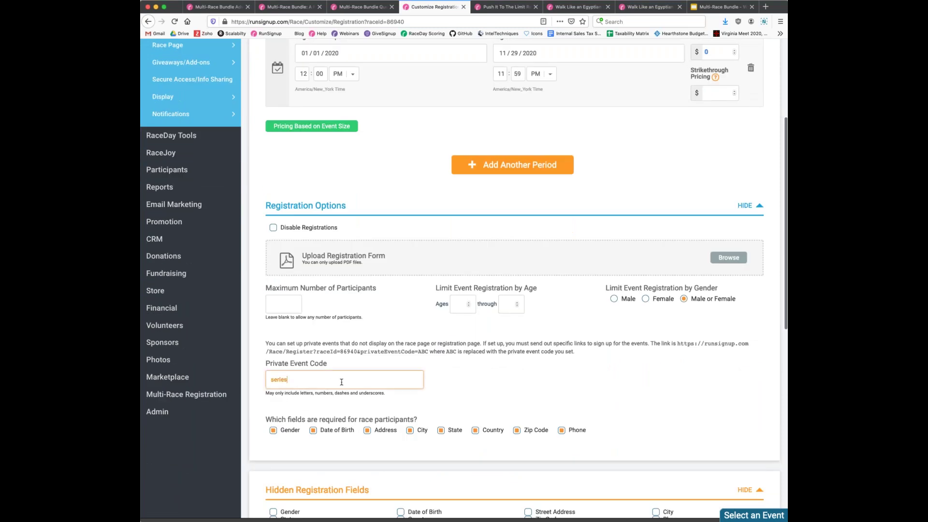
pyautogui.moveTo(311, 381); pyautogui.dragTo(264, 381)
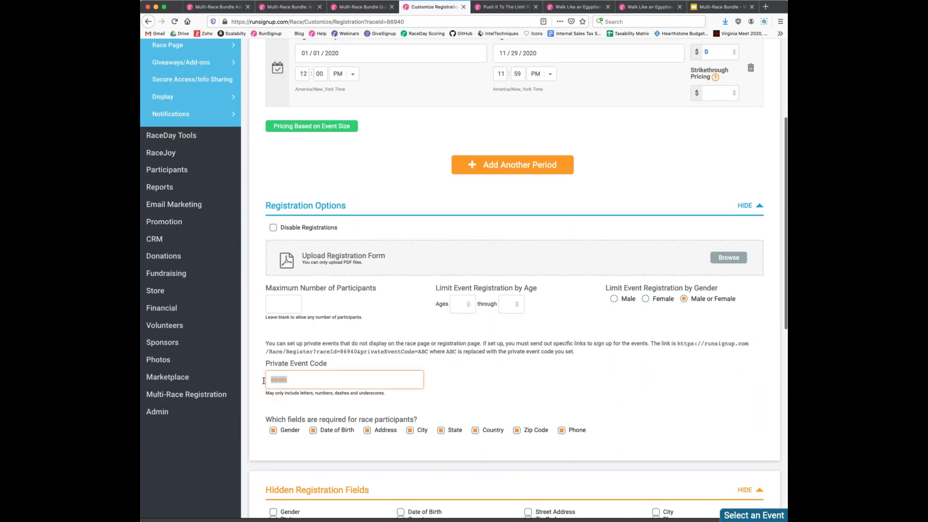
pyautogui.click(399, 379)
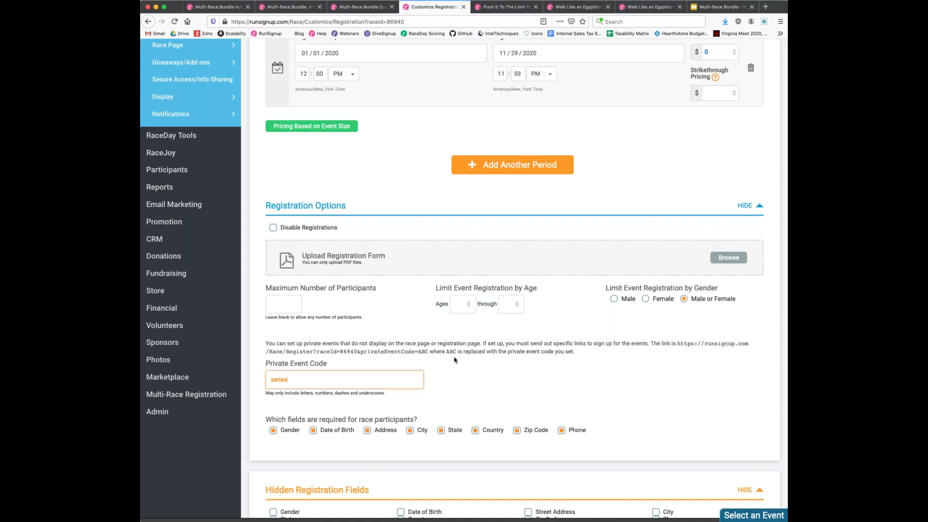
pyautogui.scroll(5, 454, 360)
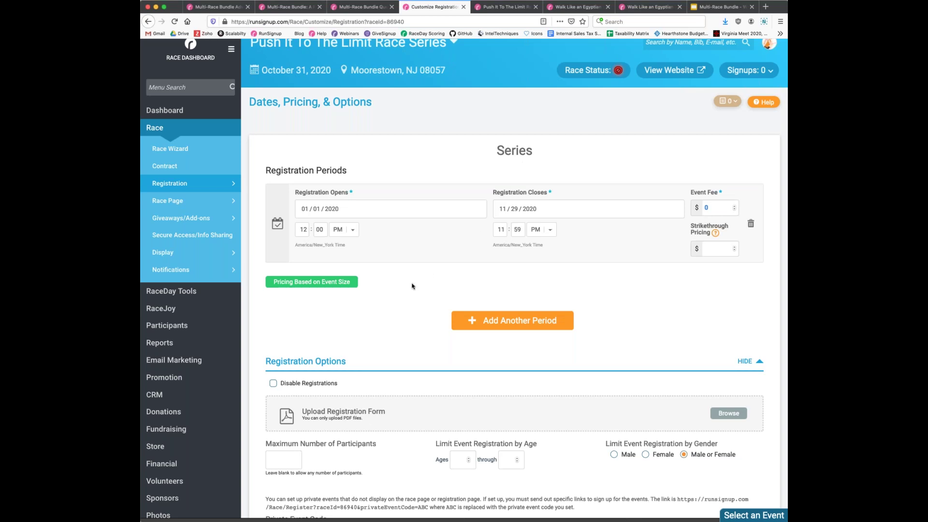
pyautogui.scroll(1, 412, 286)
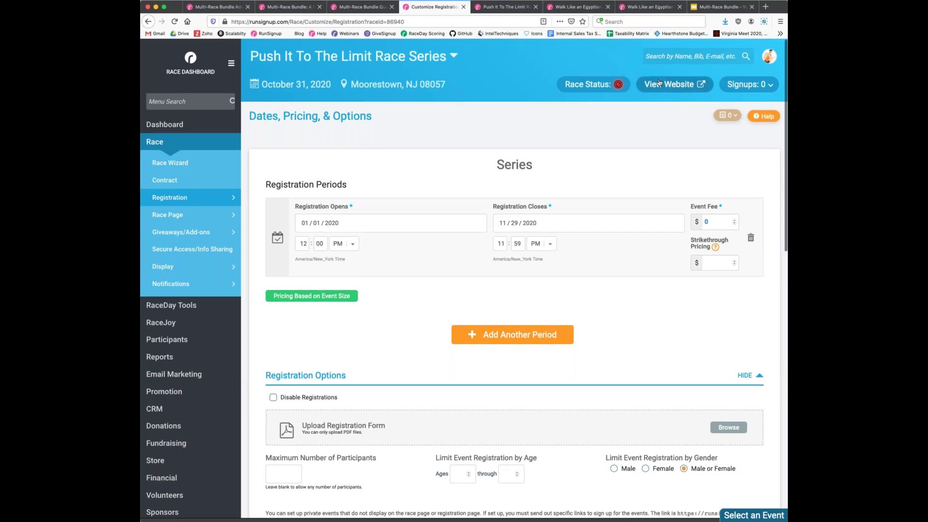
# Step: On the public race website, open Webinar Links > Series Setup and scroll through the instructions
pyautogui.click(658, 84)
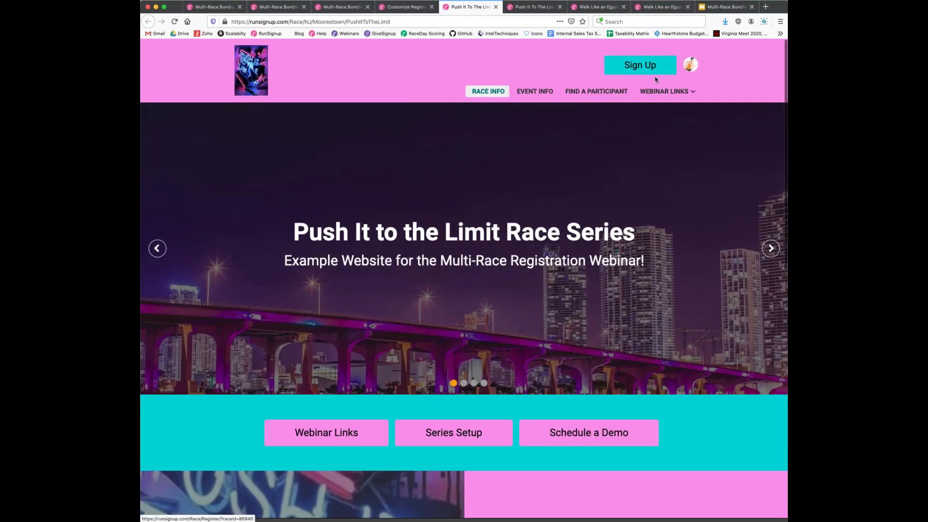
pyautogui.moveTo(666, 91)
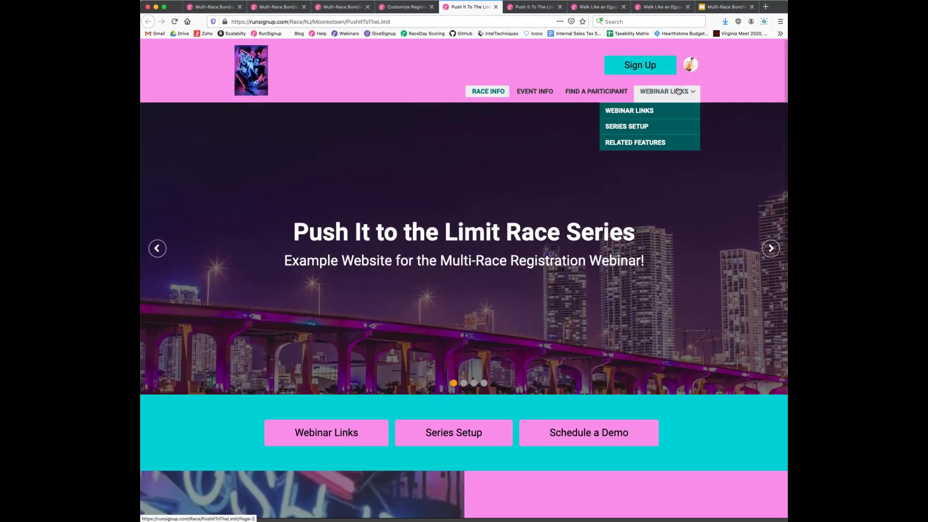
pyautogui.click(658, 128)
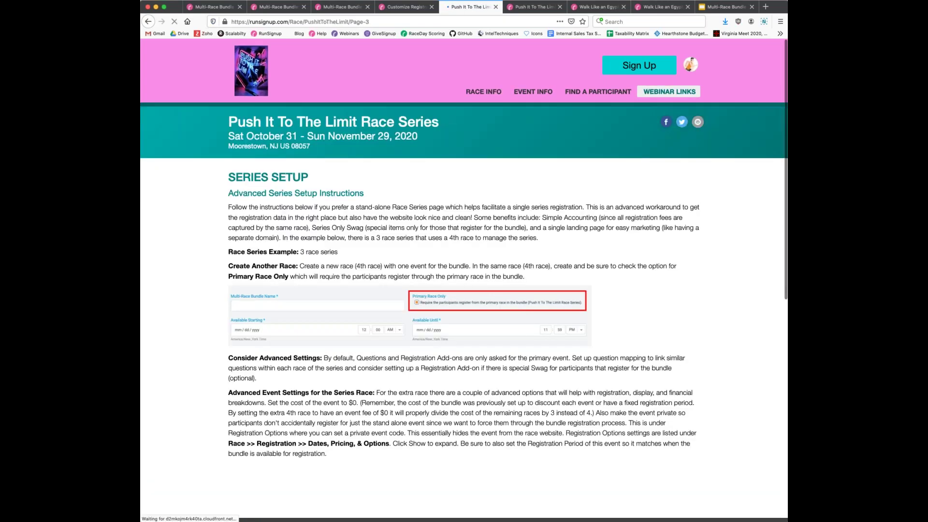
pyautogui.scroll(-10, 563, 275)
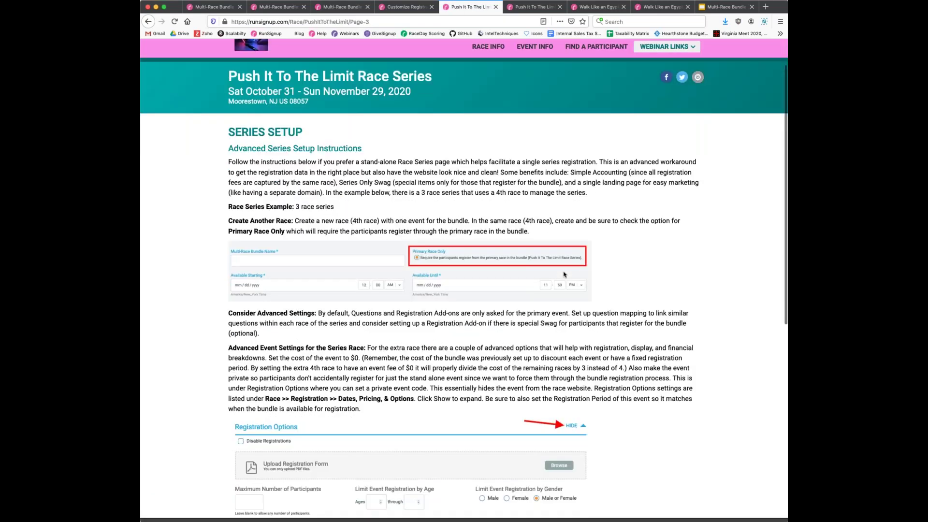
pyautogui.scroll(-3, 568, 273)
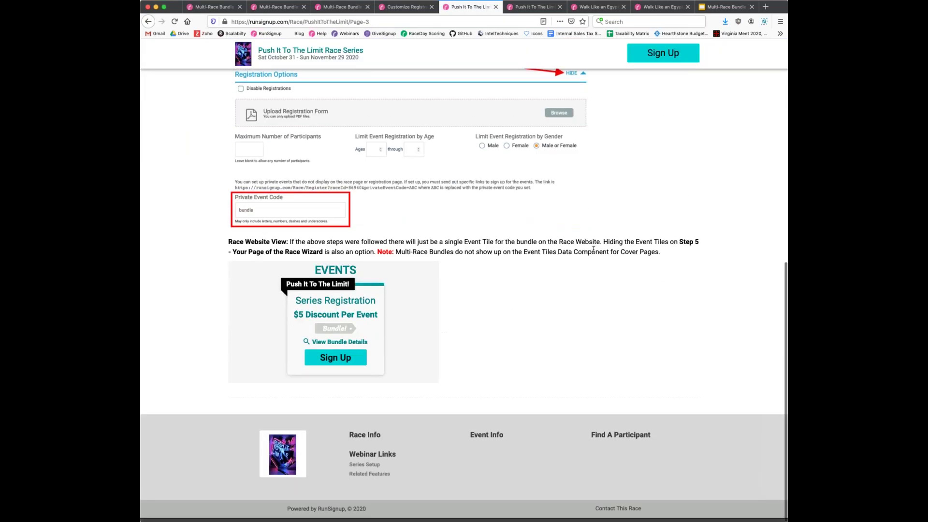
pyautogui.scroll(5, 594, 244)
pyautogui.scroll(10, 594, 242)
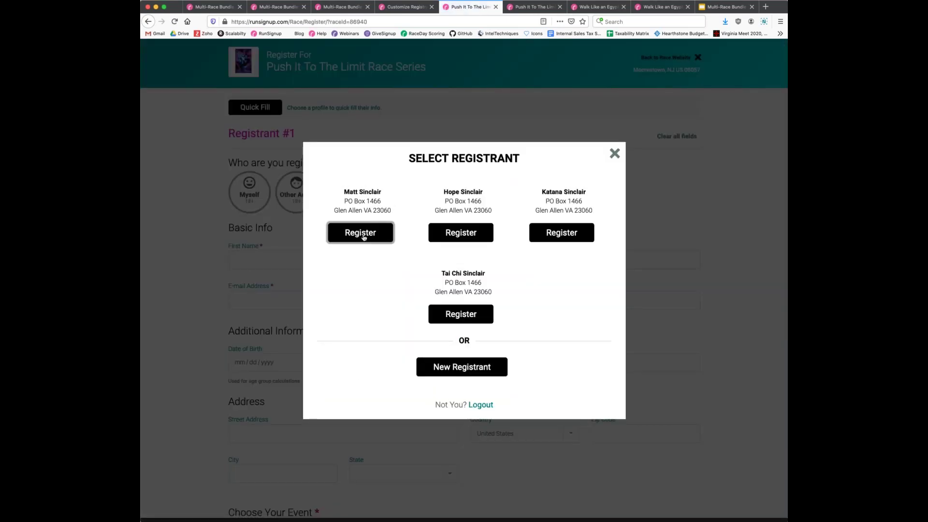
# Step: Register a saved registrant for the Push It To The Limit bundle and continue to the questions page
pyautogui.click(360, 236)
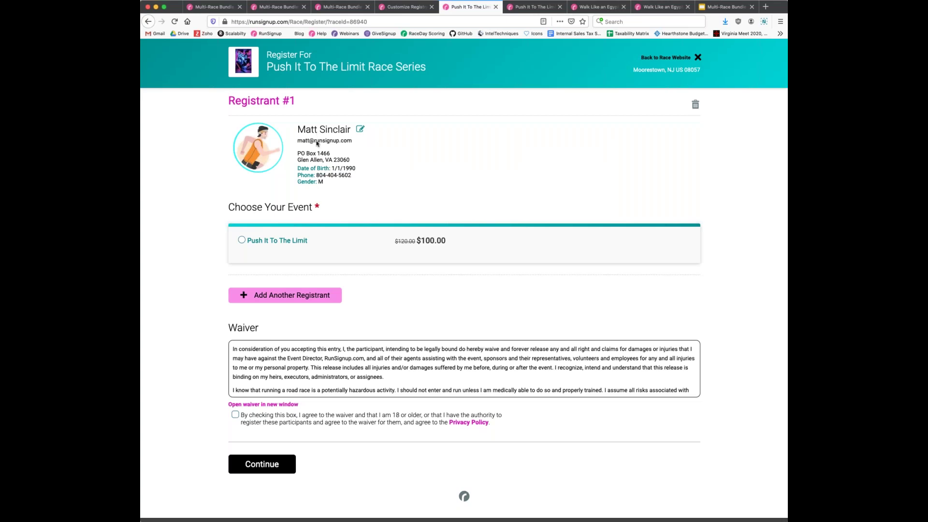
pyautogui.click(284, 244)
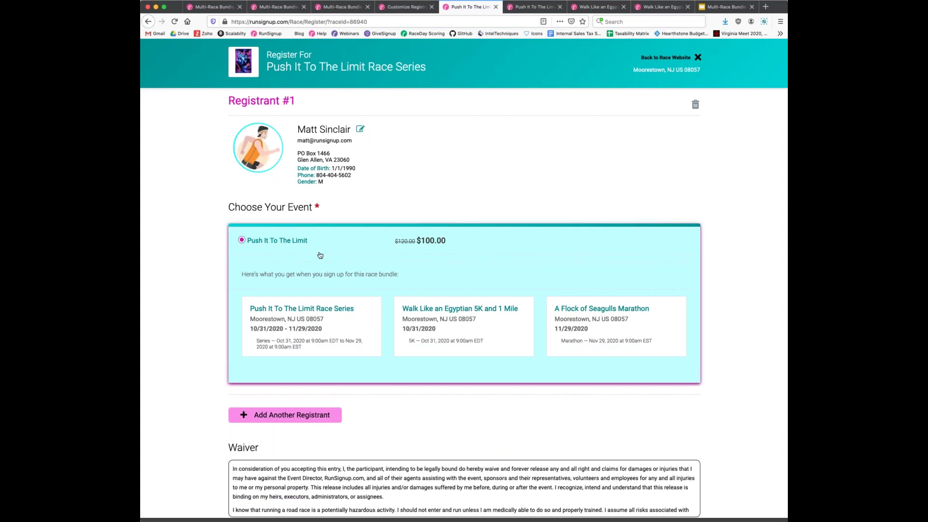
pyautogui.scroll(-1, 314, 272)
pyautogui.scroll(-3, 314, 273)
pyautogui.scroll(-5, 341, 435)
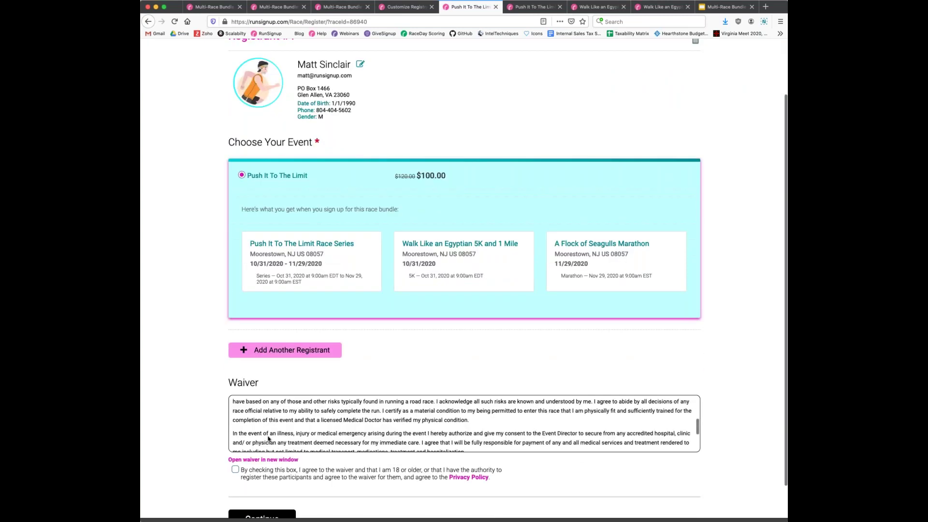
pyautogui.scroll(-3, 341, 478)
pyautogui.click(276, 475)
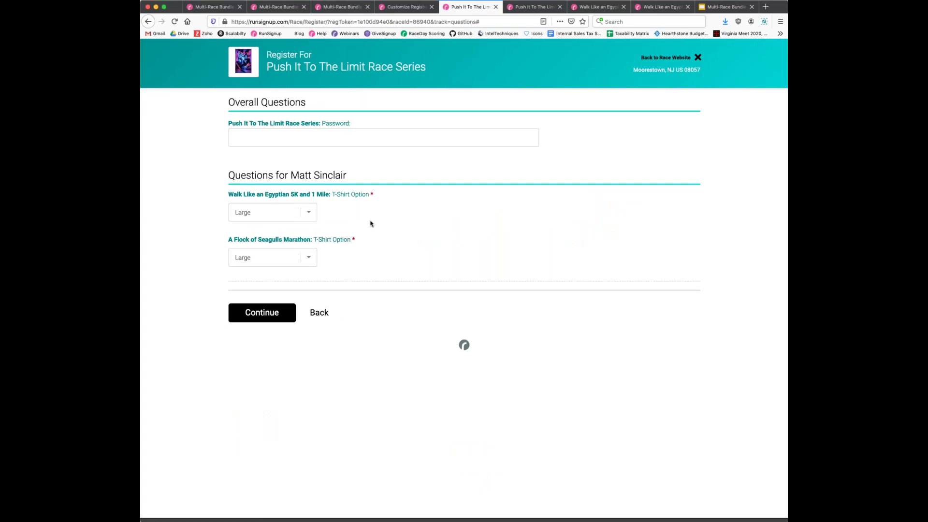
# Step: Return to the Race Dashboard, then advance the webinar slides to slide 9
pyautogui.click(666, 58)
pyautogui.click(690, 65)
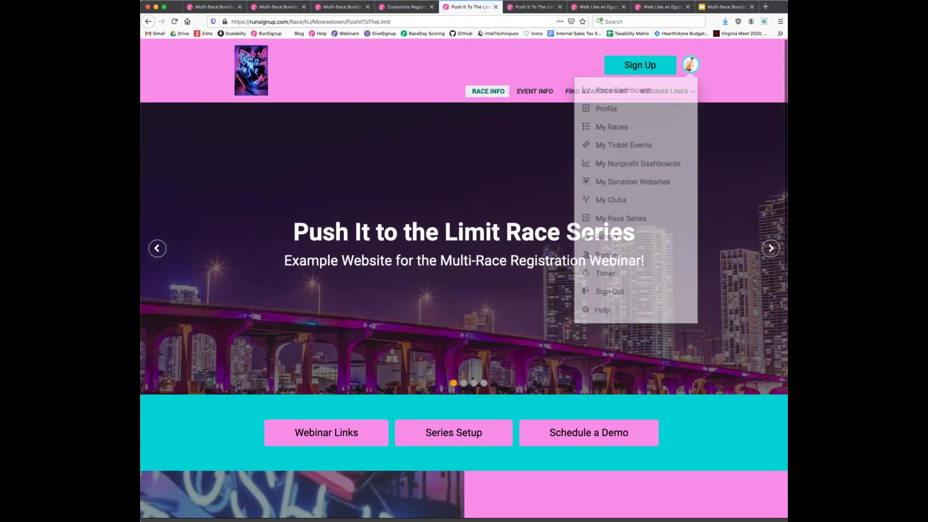
pyautogui.click(623, 90)
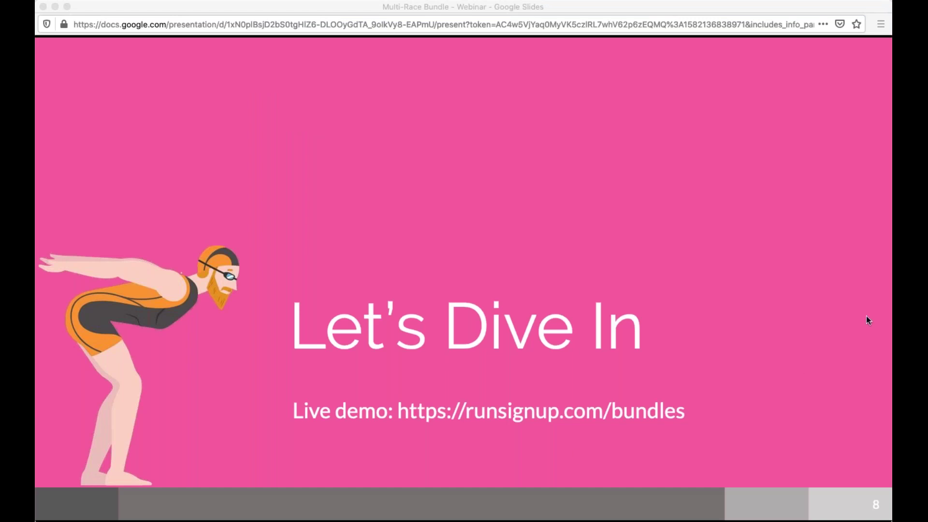
pyautogui.click(867, 320)
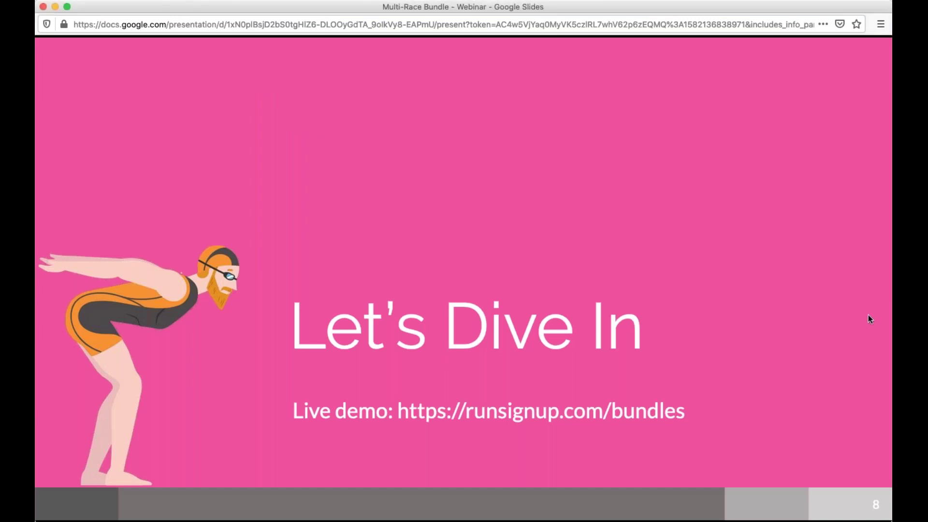
pyautogui.click(868, 319)
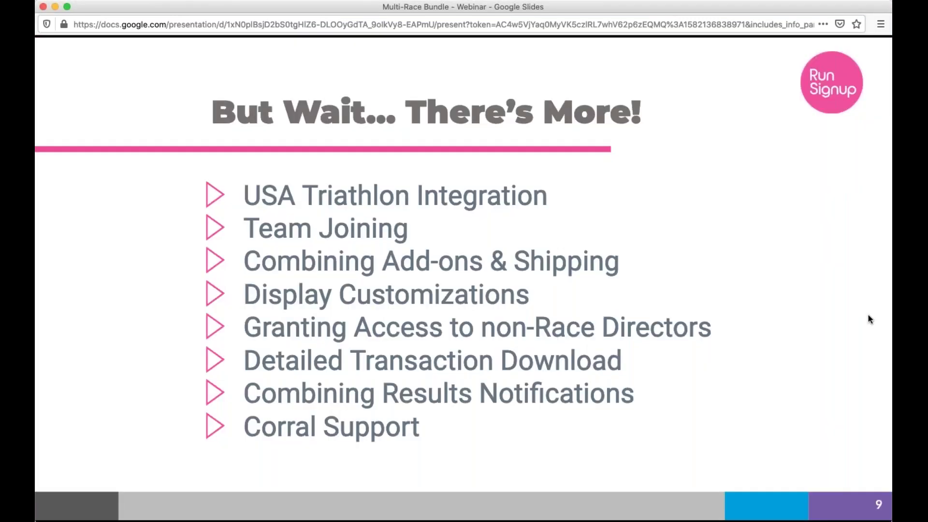
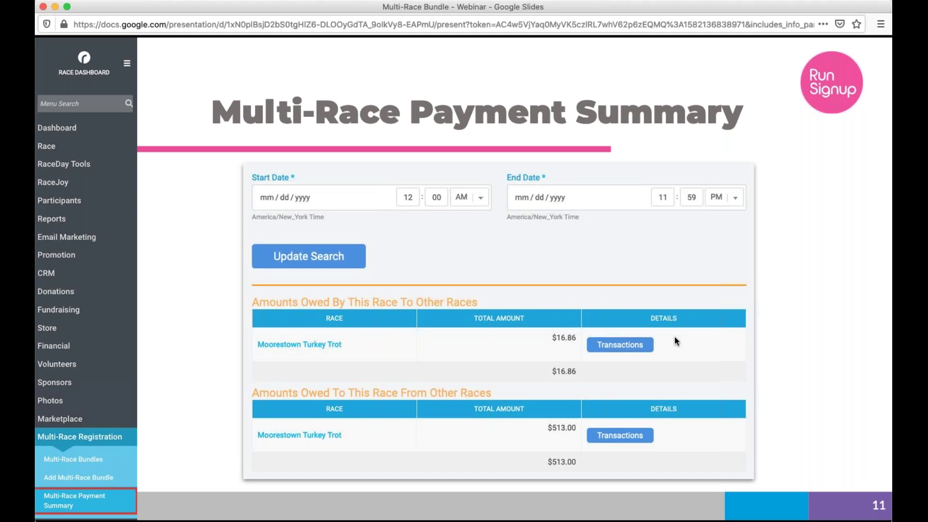
# Step: Advance past slide 12, Other Advanced Features, to the Super Event Grouping slide
pyautogui.press('Right')
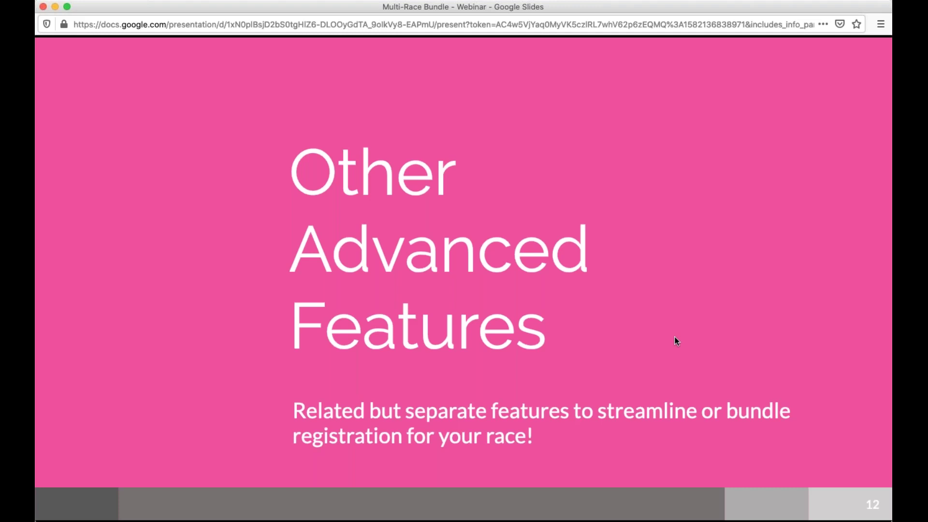
pyautogui.press('Right')
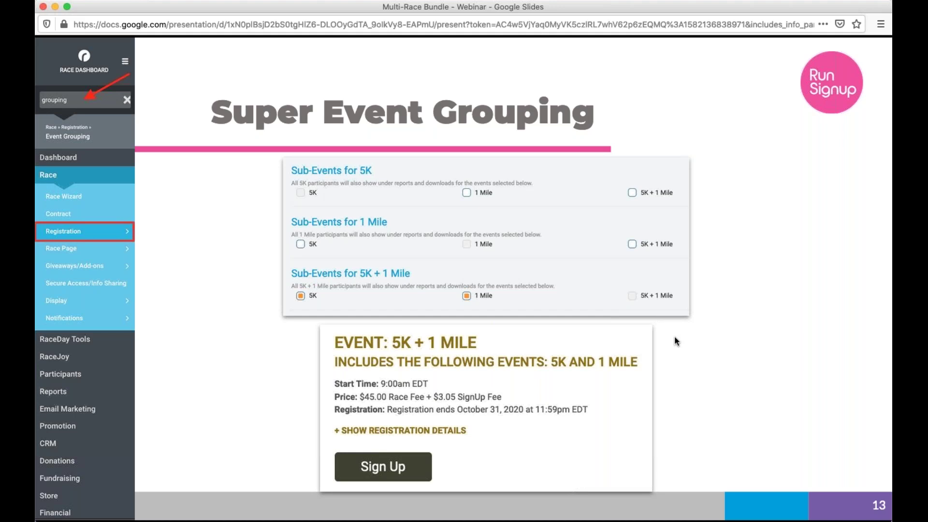
# Step: Advance from Super Event Grouping to slide 14, Multi-Event Discounts
pyautogui.press('Right')
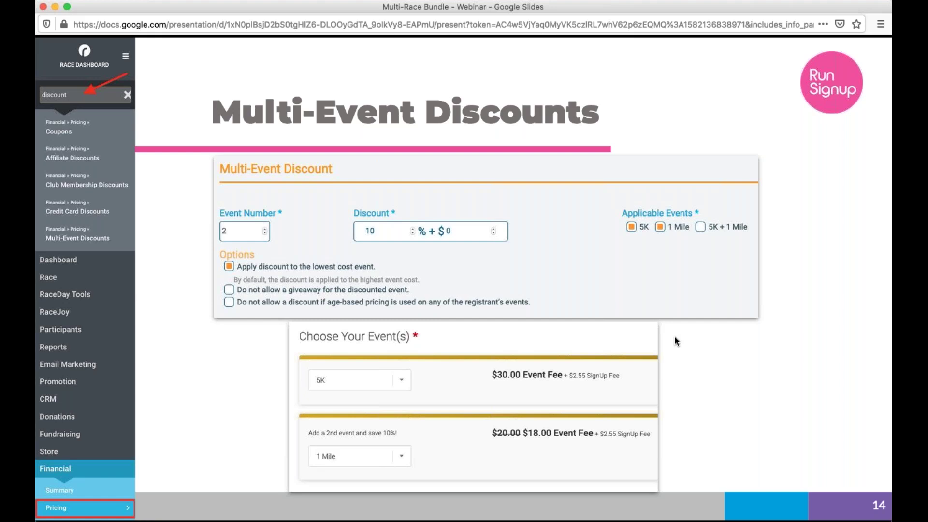
# Step: Present the Race Series Scoring and Example Websites slides, then bring up the RunSignup dashboard
pyautogui.press('Right')
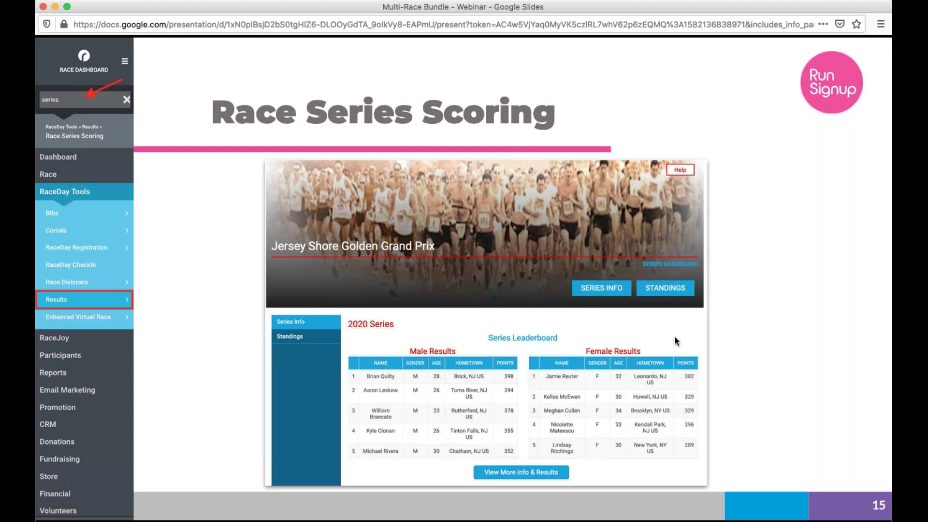
pyautogui.press('Right')
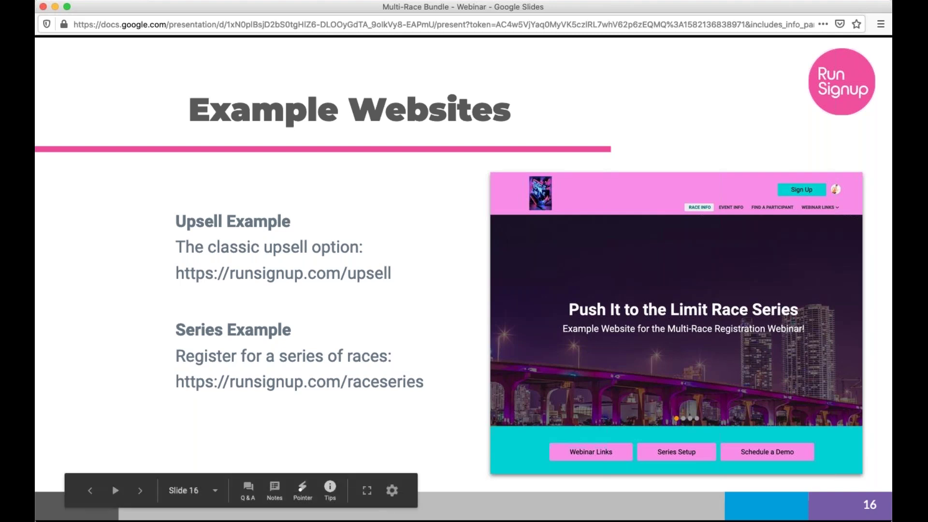
pyautogui.press('super+Tab')
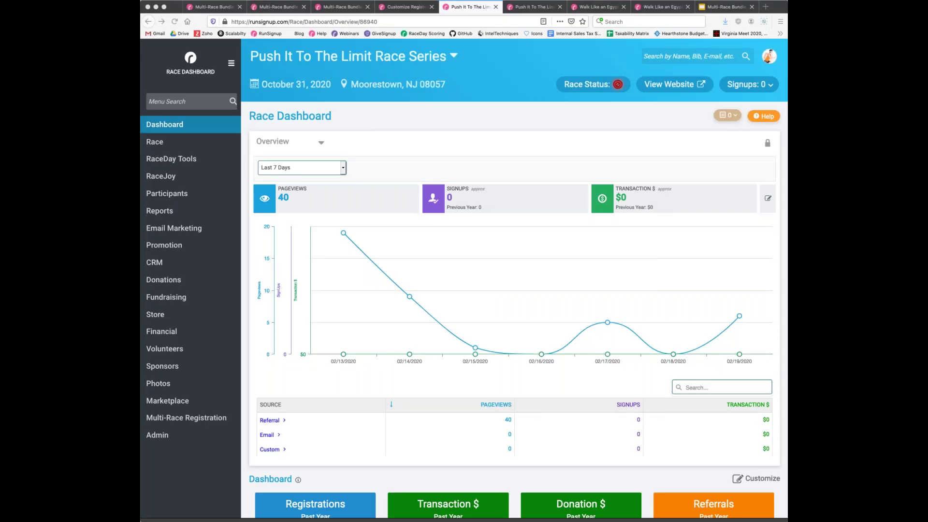
# Step: Tour the race site's Webinar Links, Series Setup and Related Features pages, then return to the Thanks slide
pyautogui.click(689, 82)
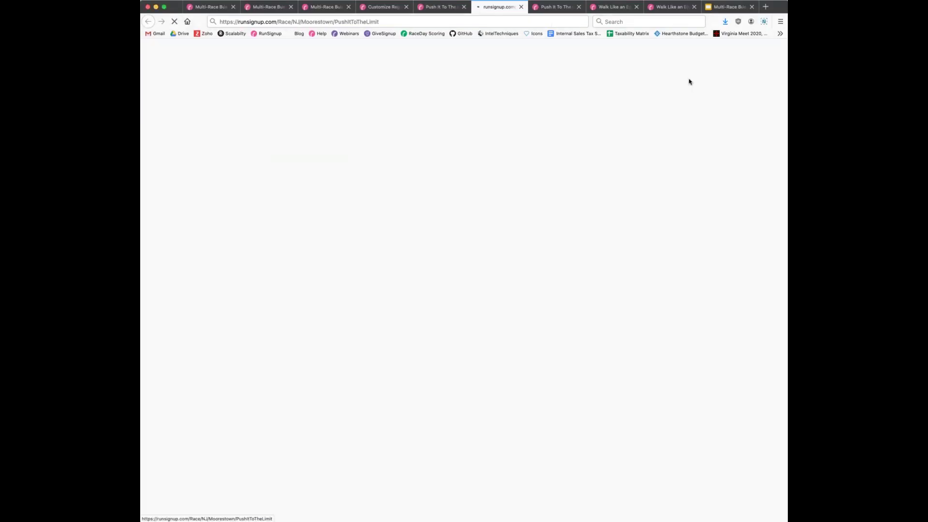
pyautogui.moveTo(674, 92)
pyautogui.click(681, 110)
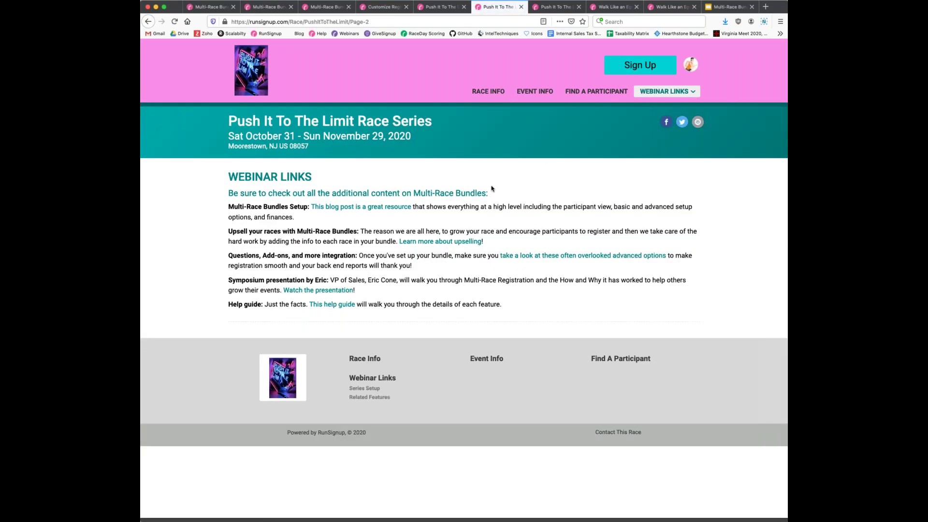
pyautogui.moveTo(695, 96)
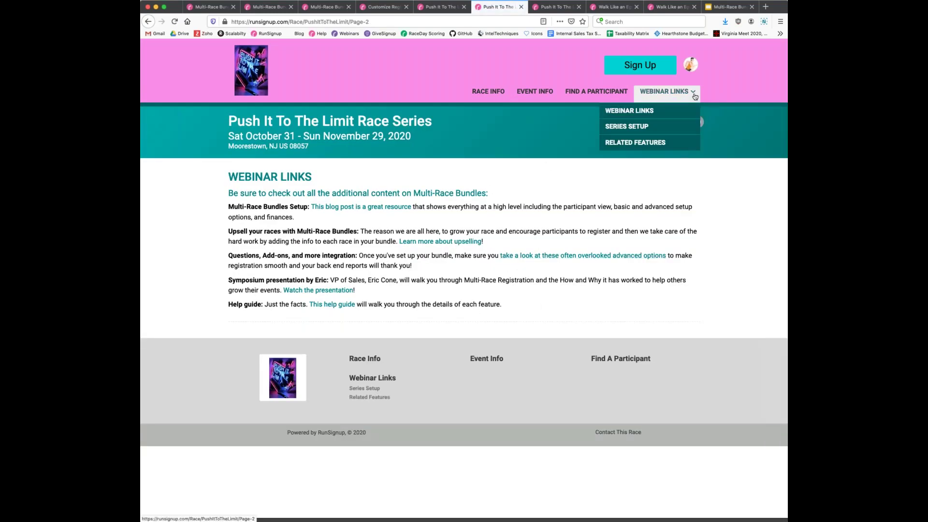
pyautogui.click(654, 128)
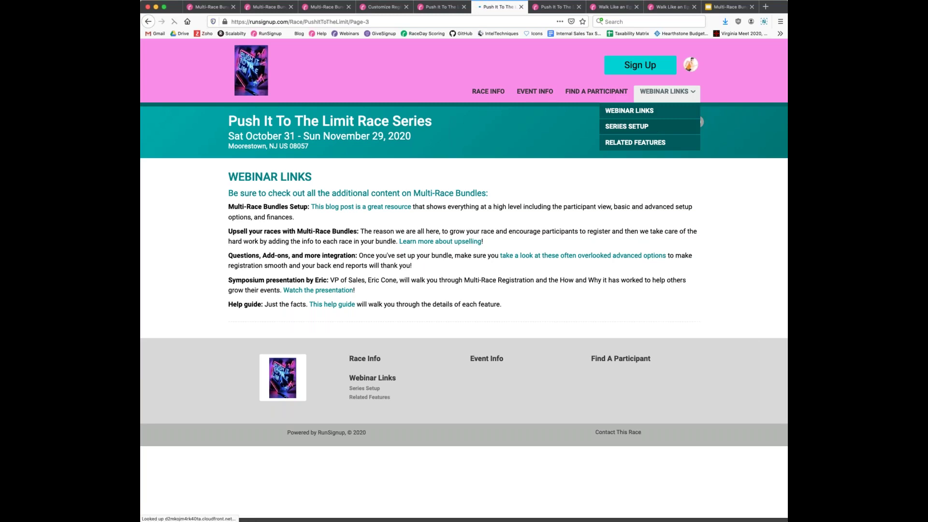
pyautogui.click(648, 144)
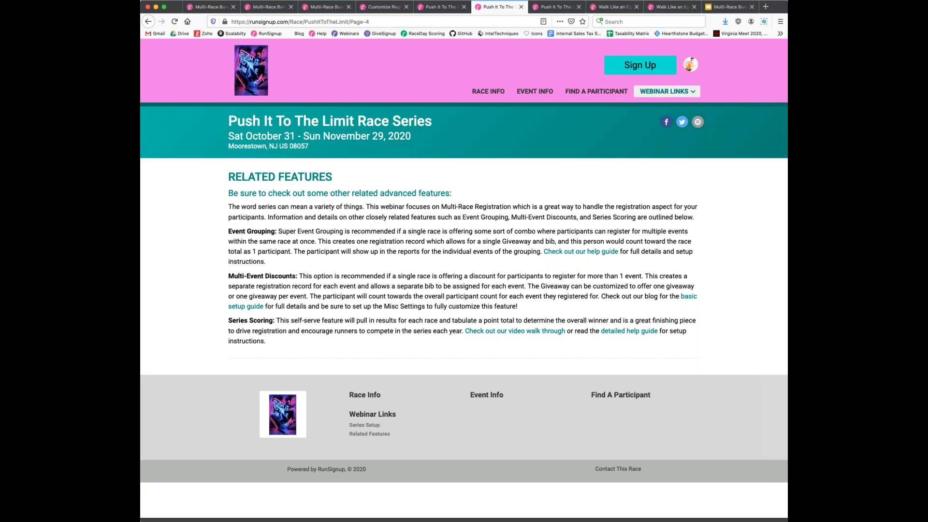
pyautogui.press('super+grave')
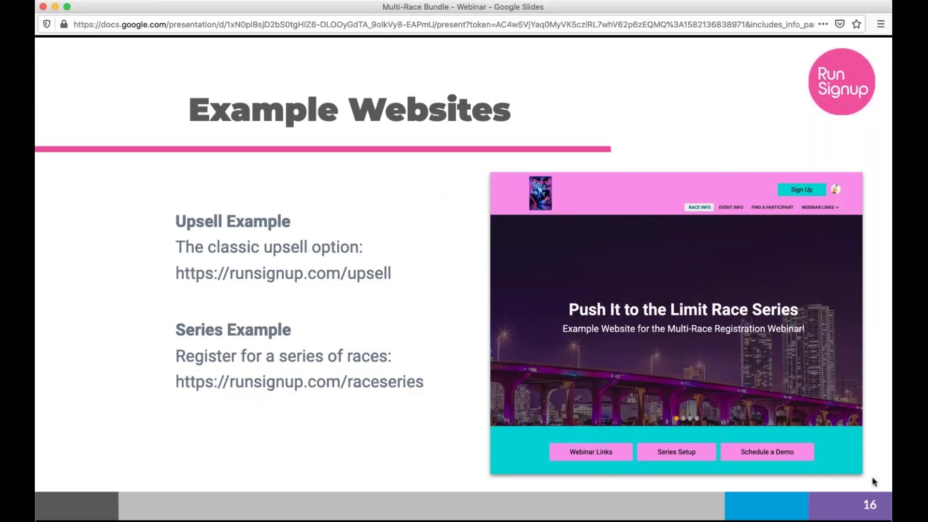
pyautogui.click(869, 453)
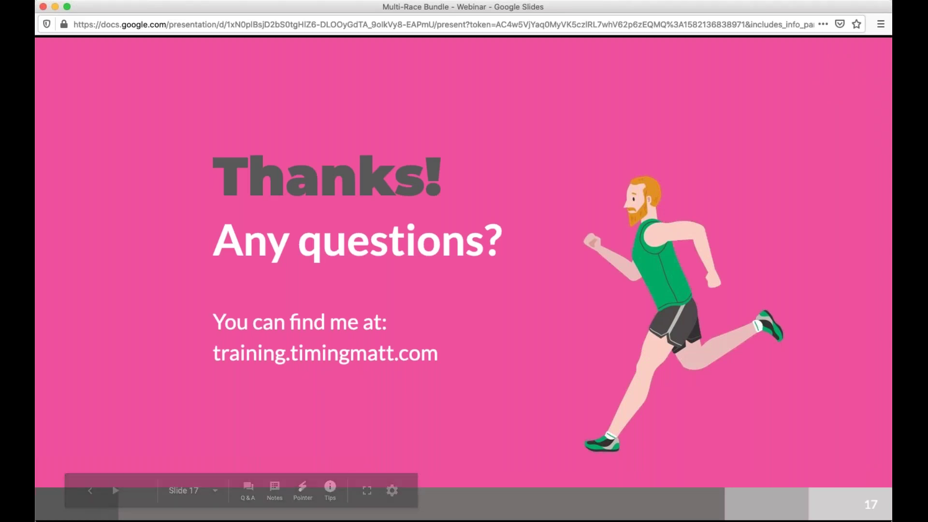
# Step: Leave the closing Thanks slide and bring the RunSignup Related Features page back to front
pyautogui.press('super+Tab')
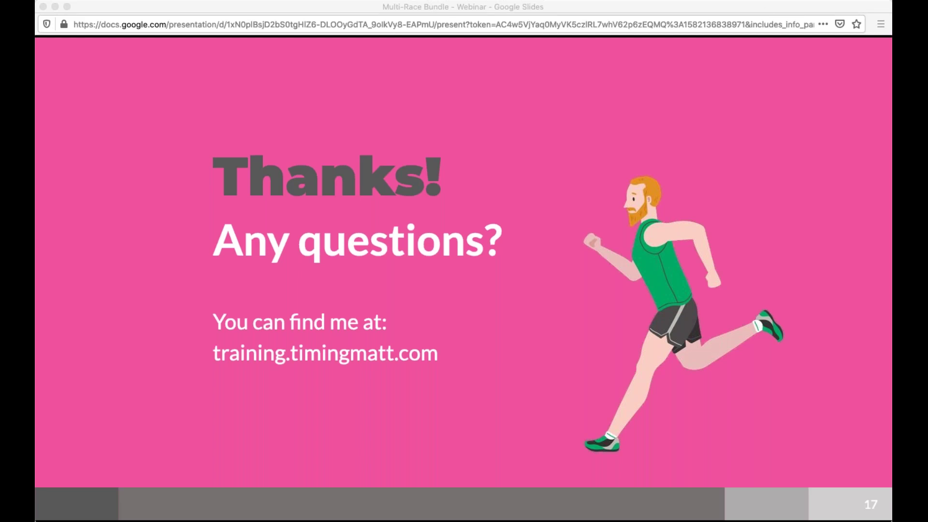
pyautogui.click(490, 181)
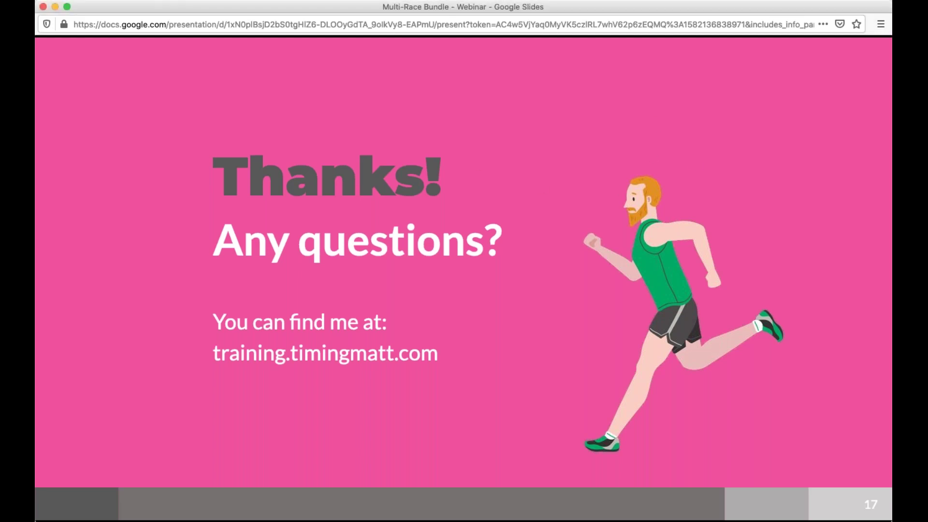
pyautogui.press('super+Tab')
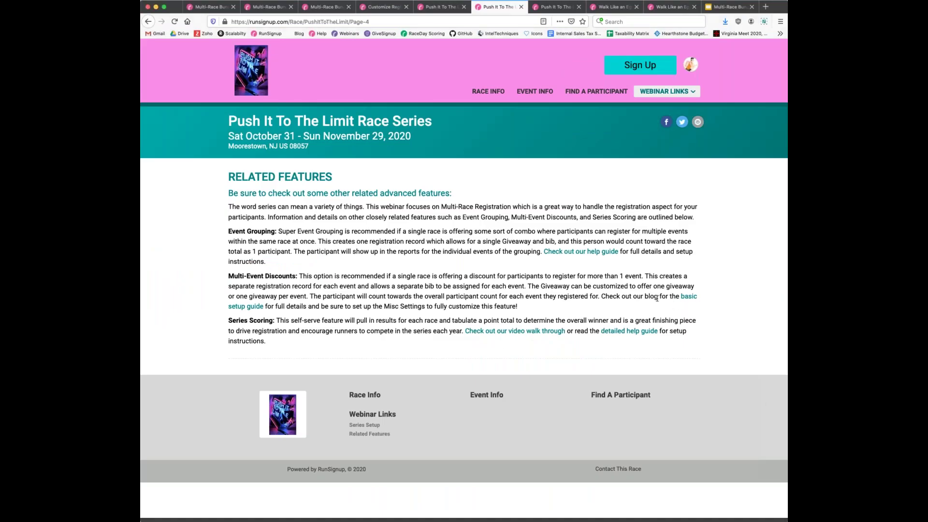
# Step: Go to the Race Dashboard and switch to the Walk Like an Egyptian 5K and 1 Mile race
pyautogui.click(691, 65)
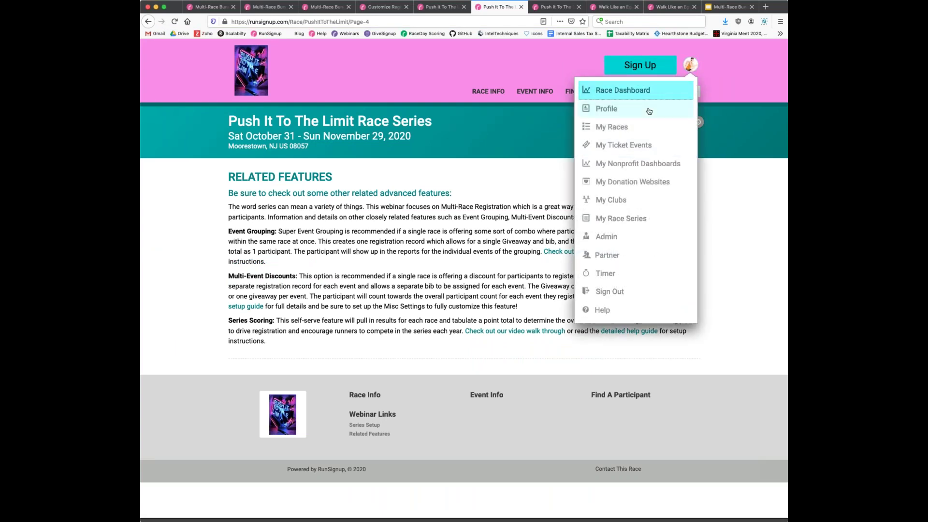
pyautogui.click(649, 91)
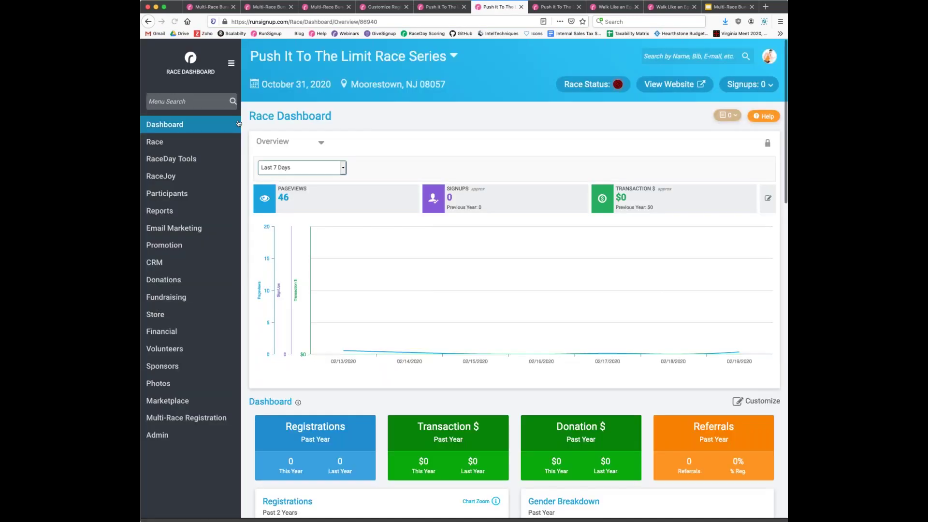
pyautogui.click(317, 56)
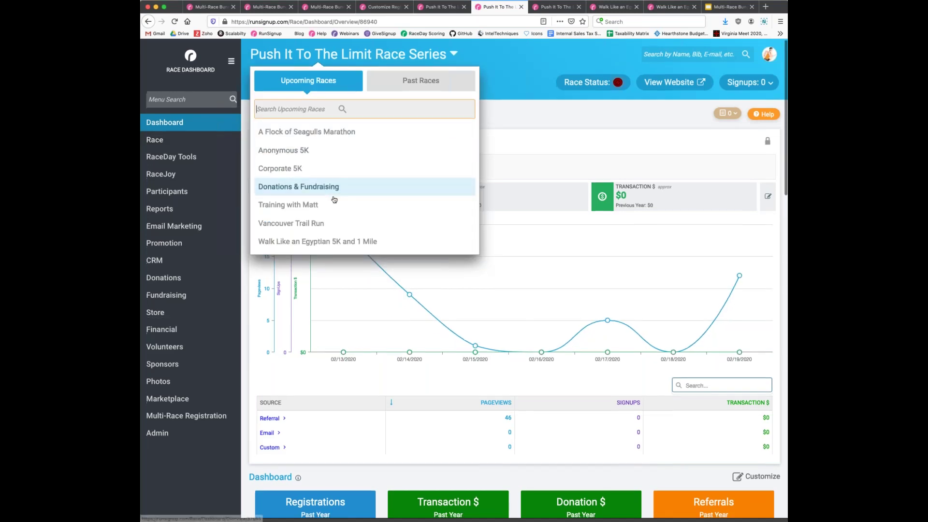
pyautogui.scroll(-1, 334, 199)
pyautogui.click(331, 214)
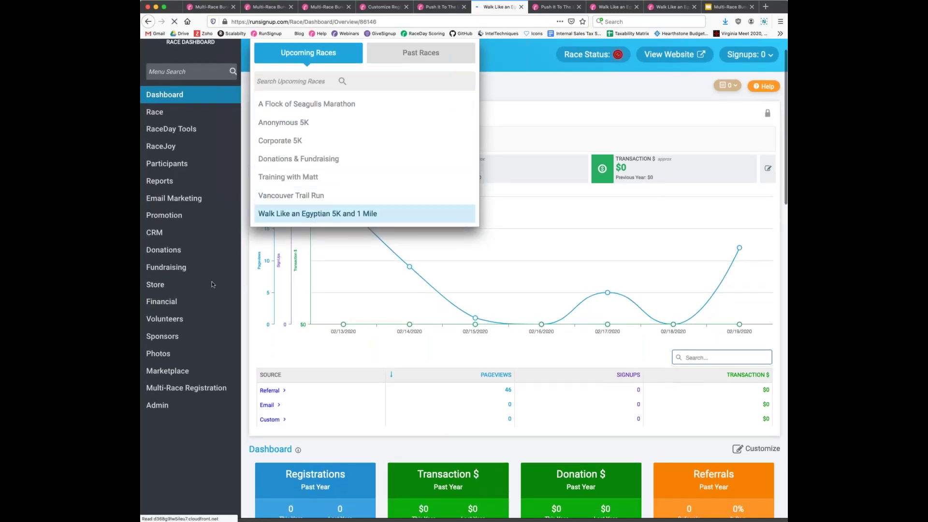
# Step: Open the Multi-Race Bundles list and highlight My Bundle's setup details
pyautogui.click(186, 418)
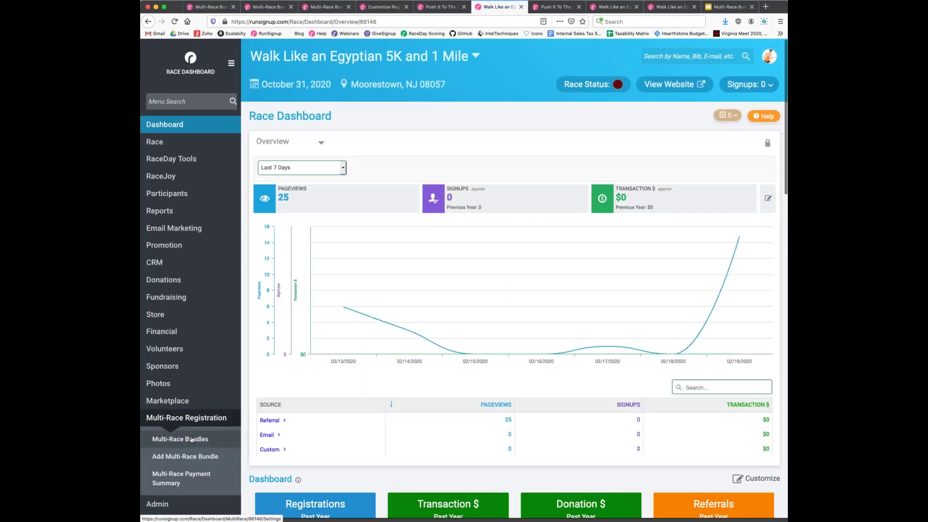
pyautogui.click(180, 439)
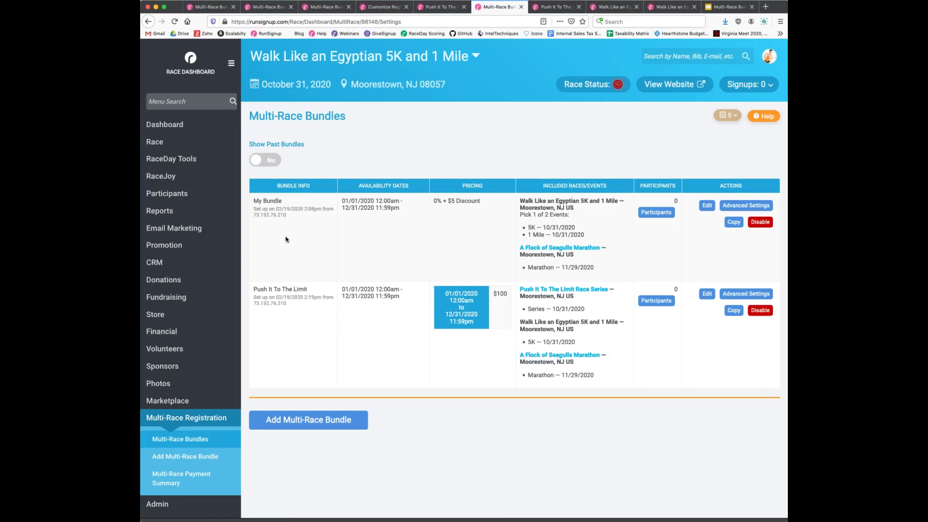
pyautogui.moveTo(254, 202); pyautogui.dragTo(321, 220)
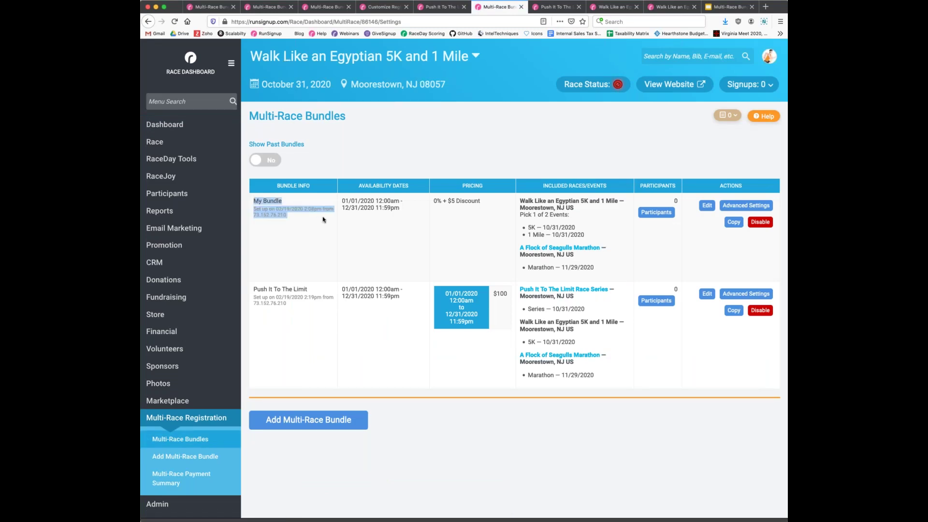
pyautogui.click(324, 220)
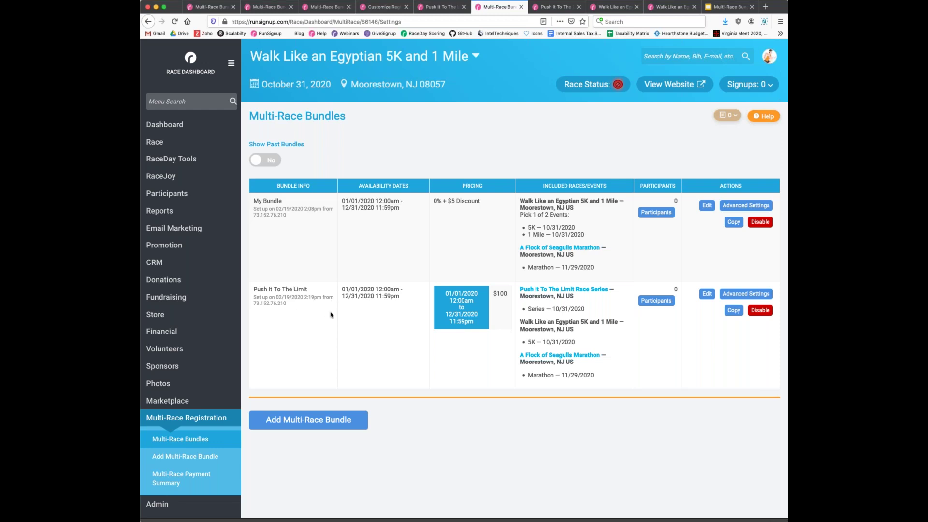
# Step: View the race's public website and scroll to its My Bundle event card
pyautogui.click(675, 84)
pyautogui.scroll(-5, 481, 217)
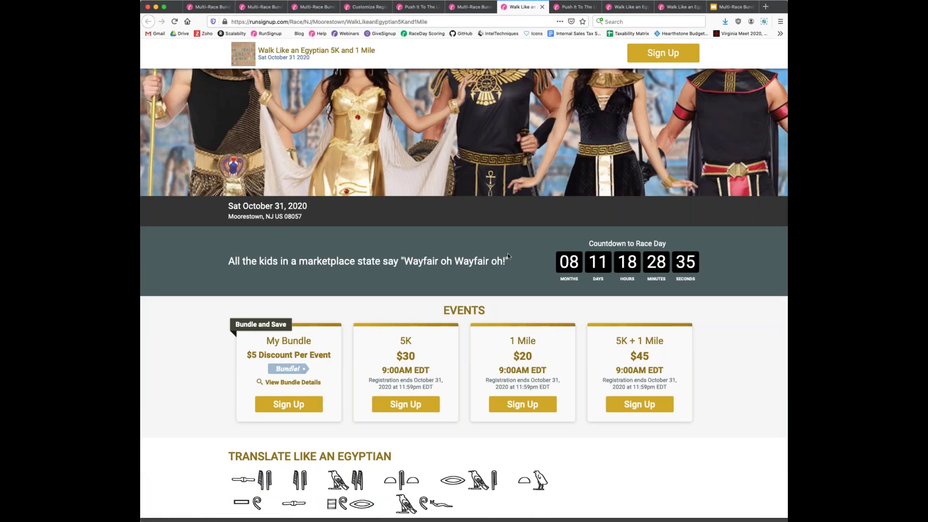
pyautogui.scroll(4, 508, 255)
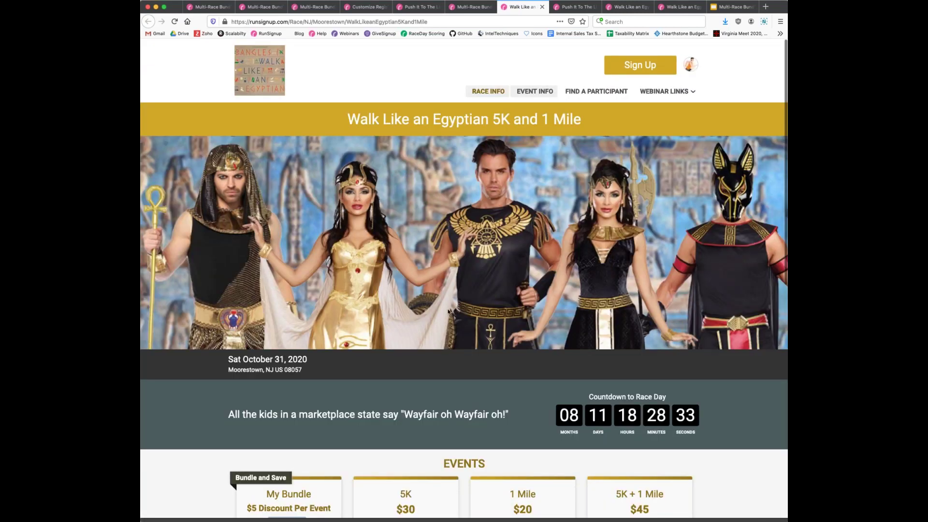
pyautogui.scroll(-3, 512, 140)
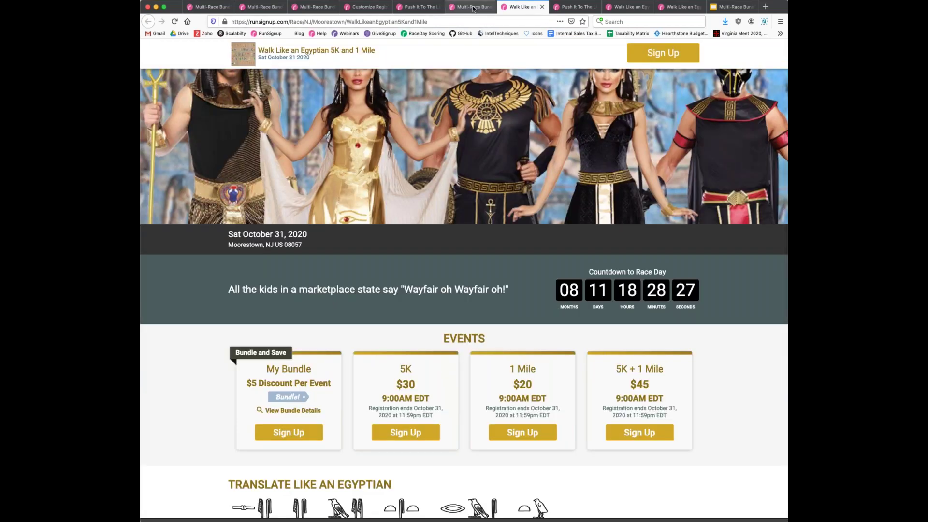
# Step: Return to the Multi-Race Bundles tab listing My Bundle and Push It To The Limit
pyautogui.click(473, 8)
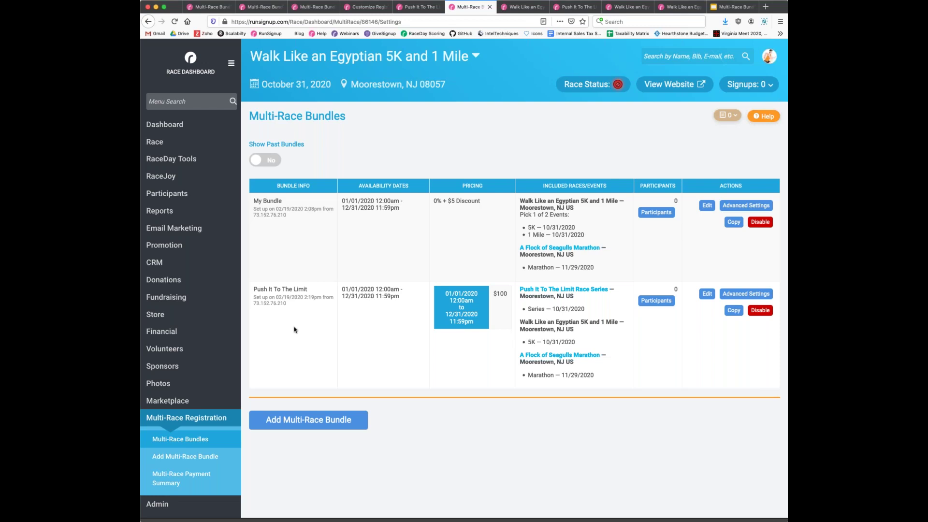
# Step: Point out Push It To The Limit's $100 price, then open a blank Add Multi-Race Bundle form
pyautogui.moveTo(492, 294); pyautogui.dragTo(512, 296)
pyautogui.click(342, 472)
pyautogui.scroll(-1, 199, 397)
pyautogui.click(180, 428)
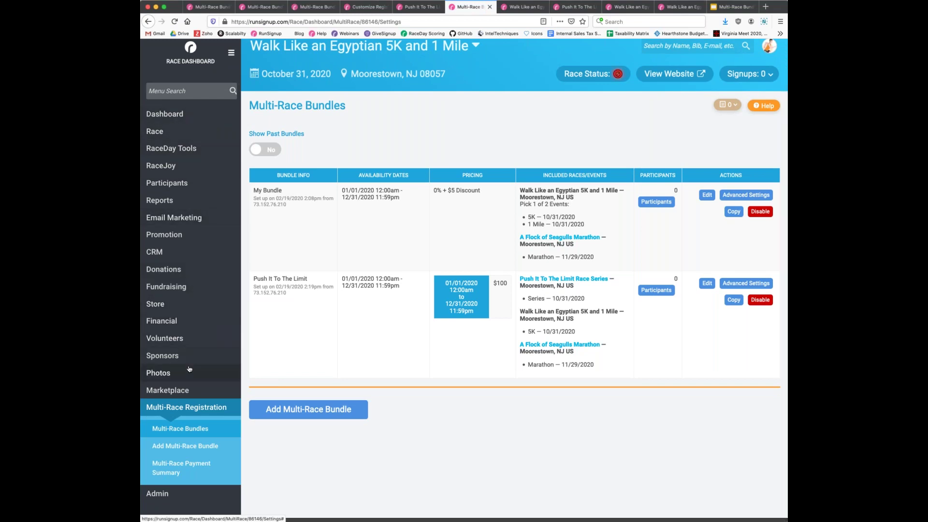
pyautogui.click(208, 443)
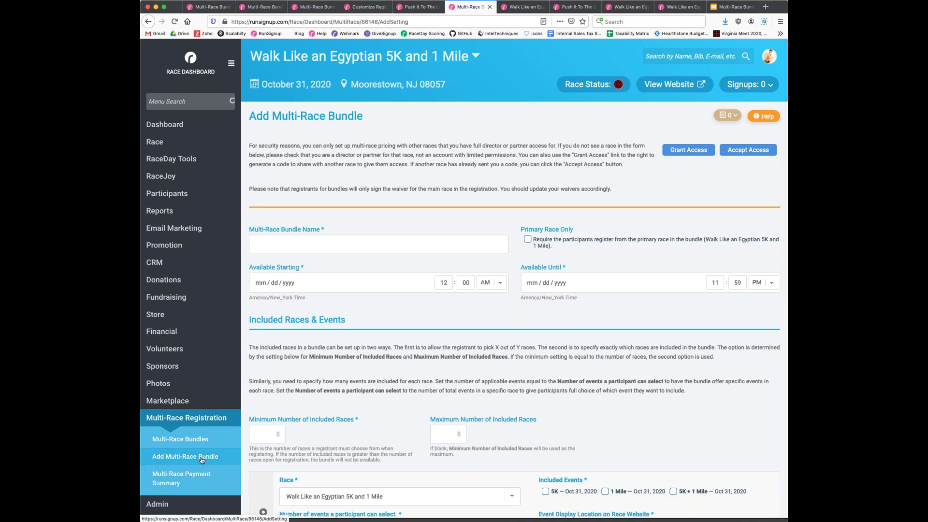
pyautogui.click(681, 153)
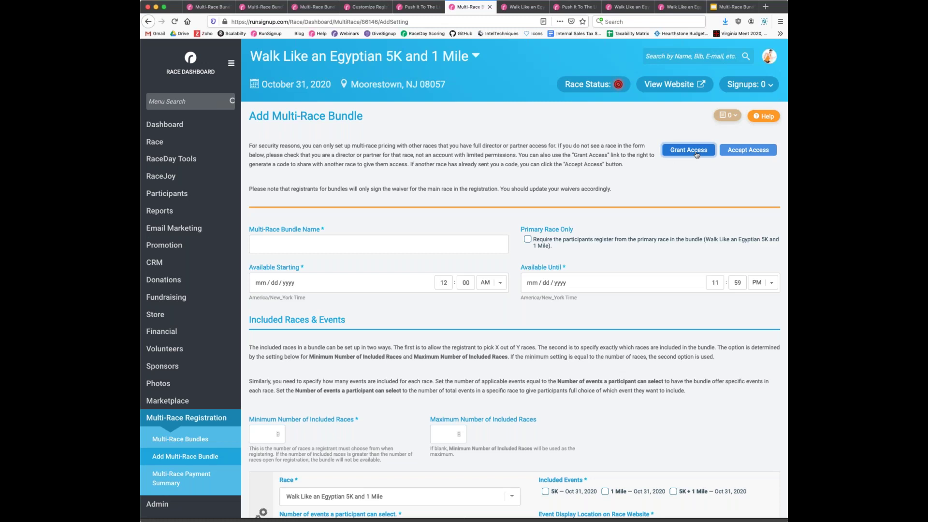
pyautogui.click(746, 152)
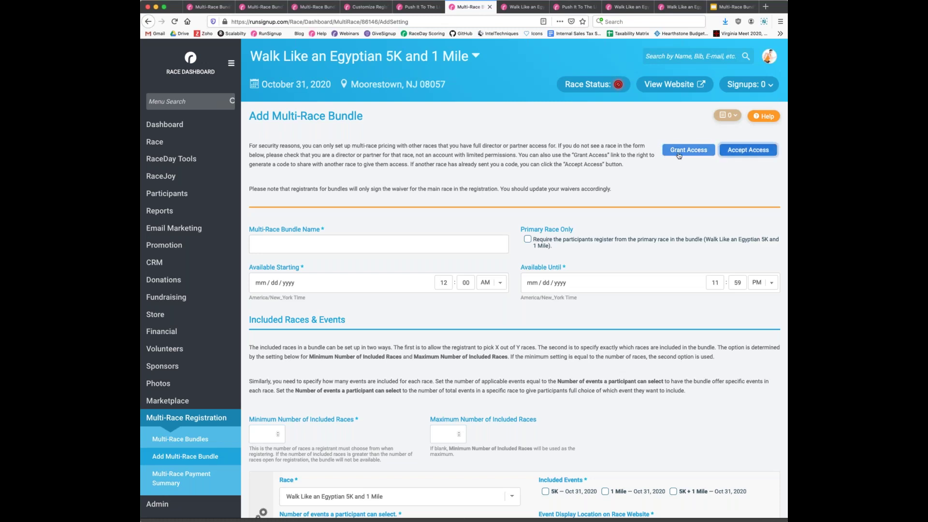
pyautogui.moveTo(248, 145); pyautogui.dragTo(630, 171)
pyautogui.click(630, 167)
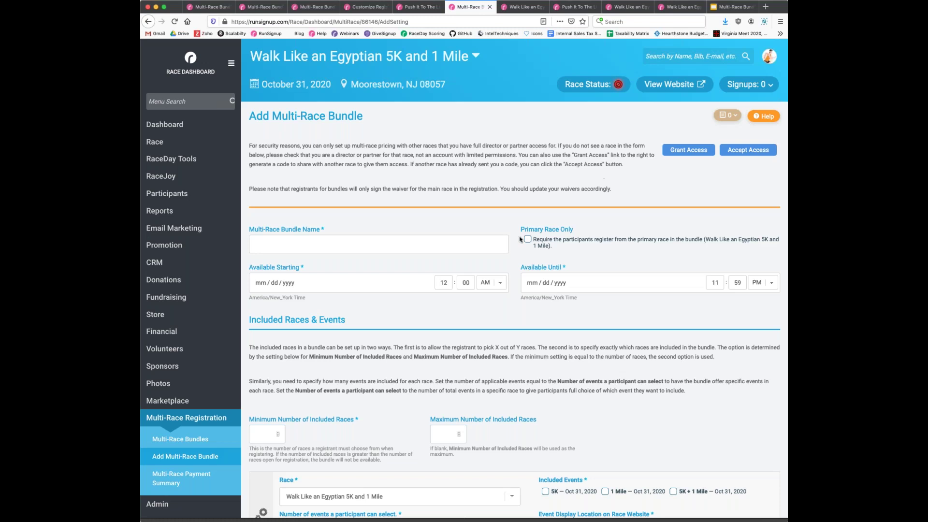
pyautogui.scroll(-1, 572, 324)
# Step: Price the bundle as a Discount on Event Price with values 0 and 0
pyautogui.scroll(-10, 572, 324)
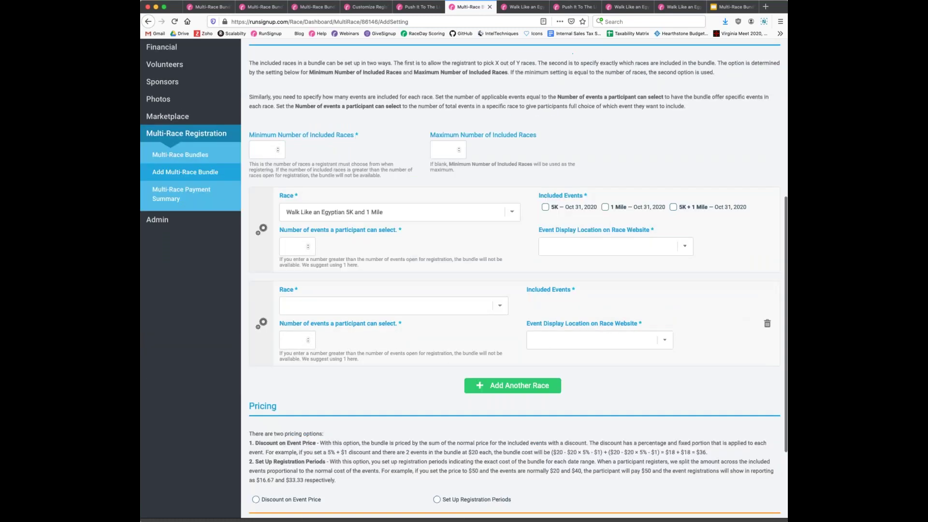
pyautogui.click(323, 375)
pyautogui.click(277, 411)
pyautogui.write('0')
pyautogui.click(373, 407)
pyautogui.write('0')
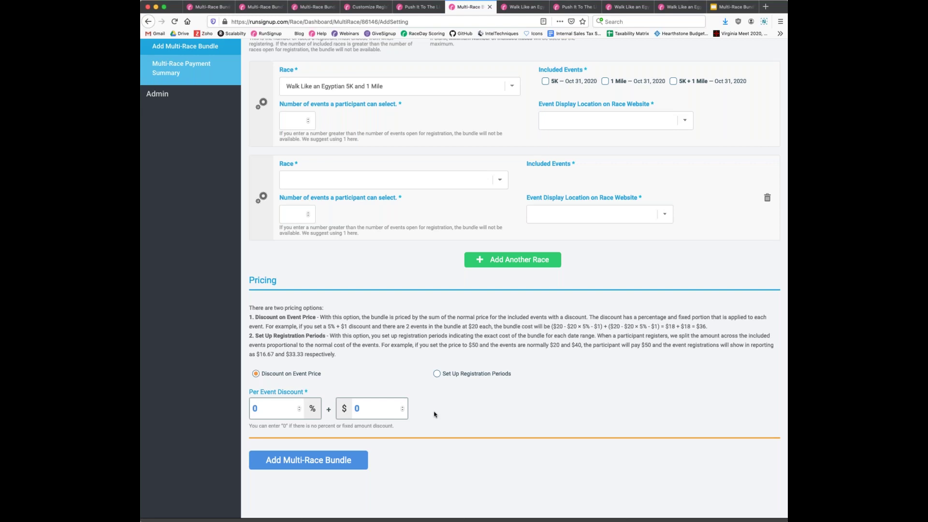
# Step: Switch bundle pricing to Set Up Registration Periods and begin the period's event fee
pyautogui.click(466, 373)
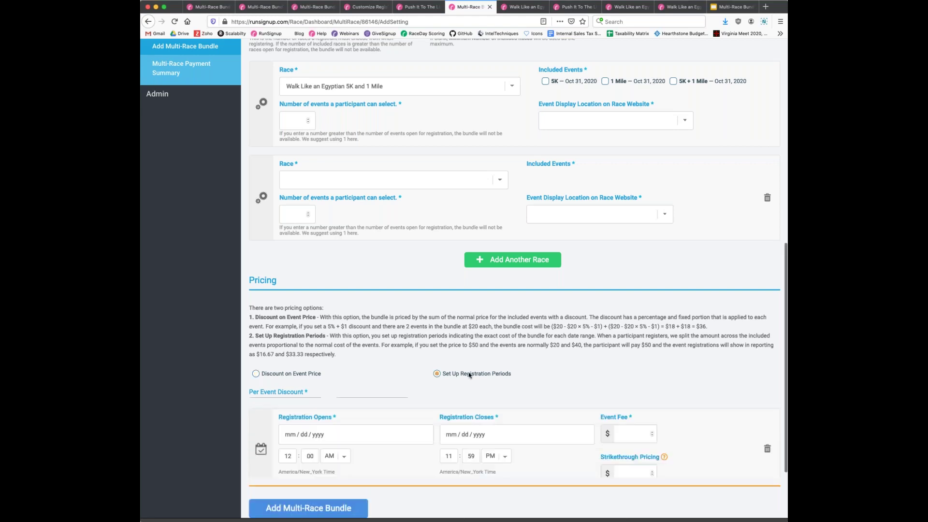
pyautogui.click(638, 415)
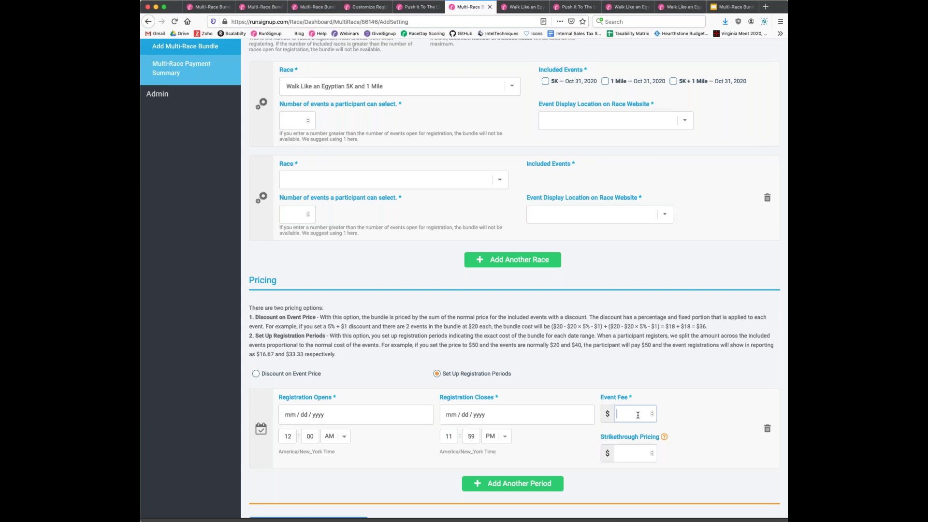
pyautogui.scroll(10, 589, 372)
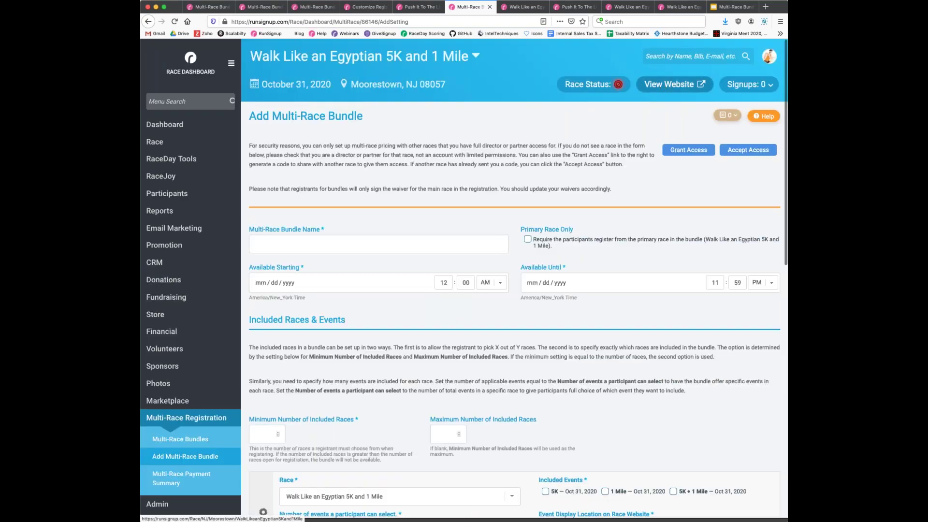
pyautogui.click(663, 87)
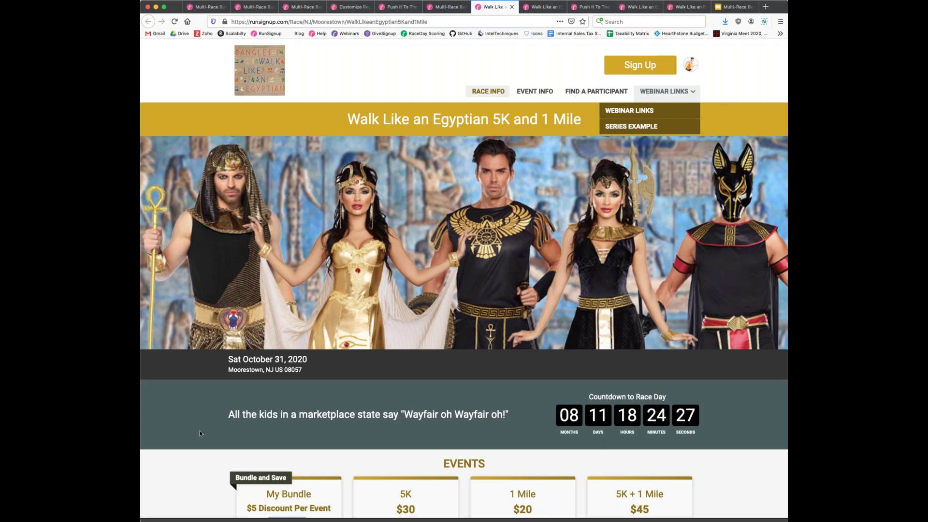
# Step: Browse the race site's event cards, then Sign Up to start registering Registrant #1
pyautogui.scroll(-1, 203, 469)
pyautogui.scroll(-2, 203, 470)
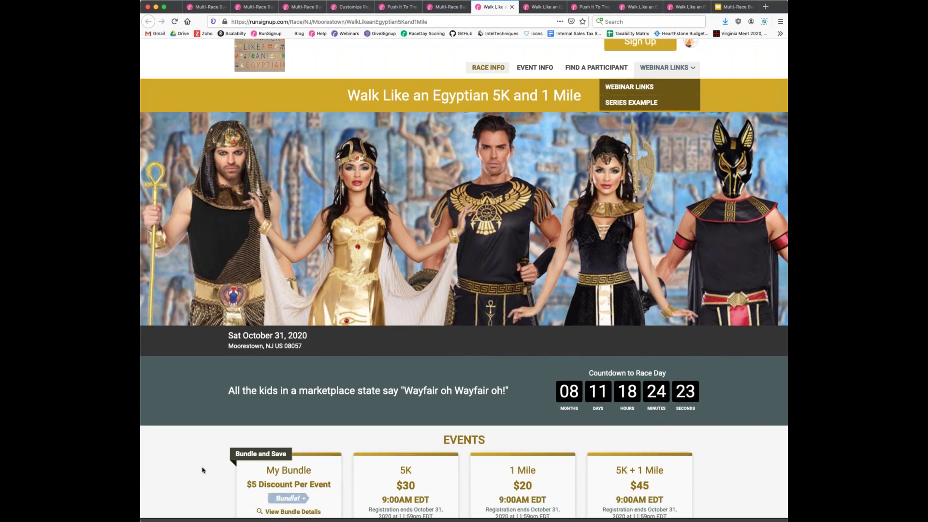
pyautogui.scroll(-2, 202, 470)
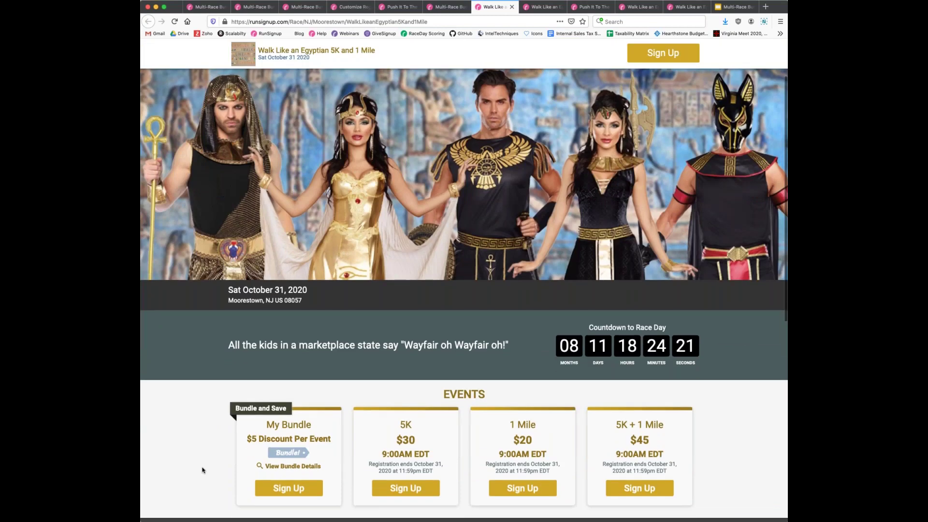
pyautogui.scroll(3, 202, 469)
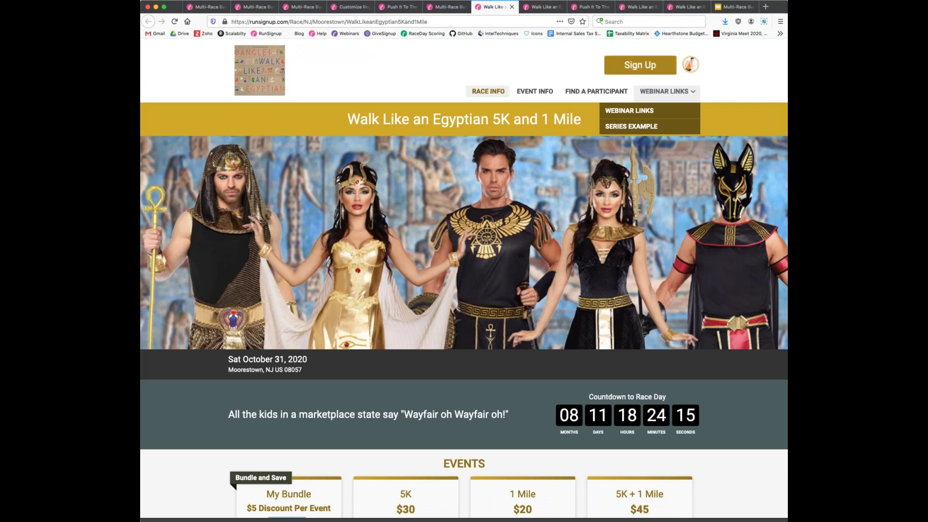
pyautogui.scroll(-3, 549, 200)
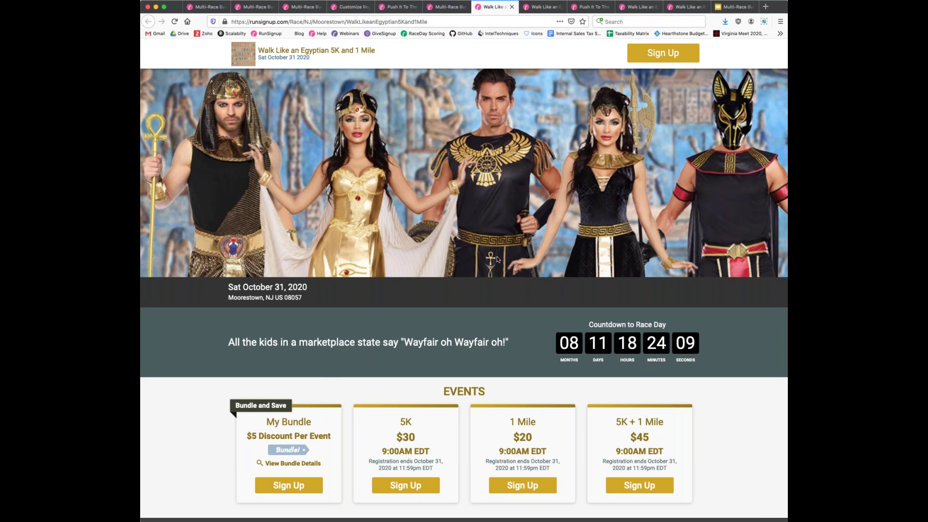
pyautogui.scroll(3, 497, 260)
pyautogui.click(640, 65)
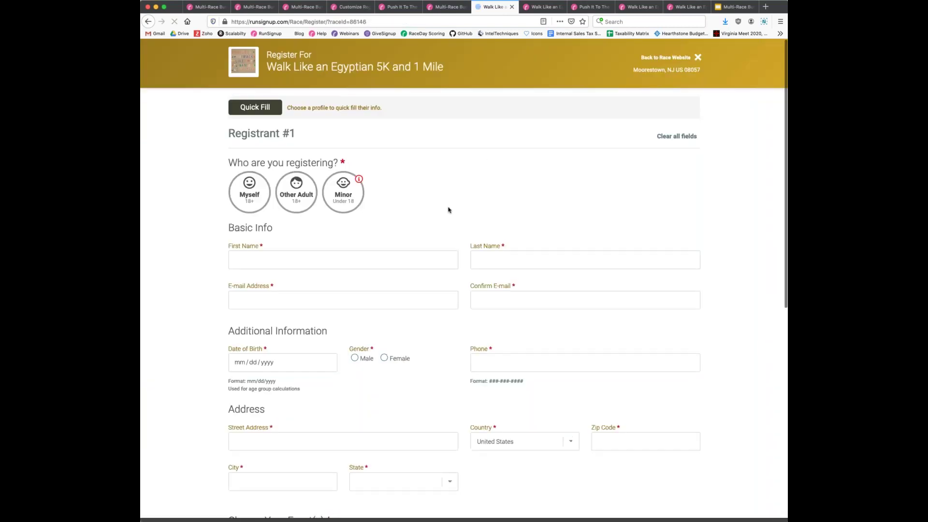
# Step: Register the first saved profile for My Bundle: 5K ($25) plus Flock of Seagulls Marathon ($70)
pyautogui.click(348, 233)
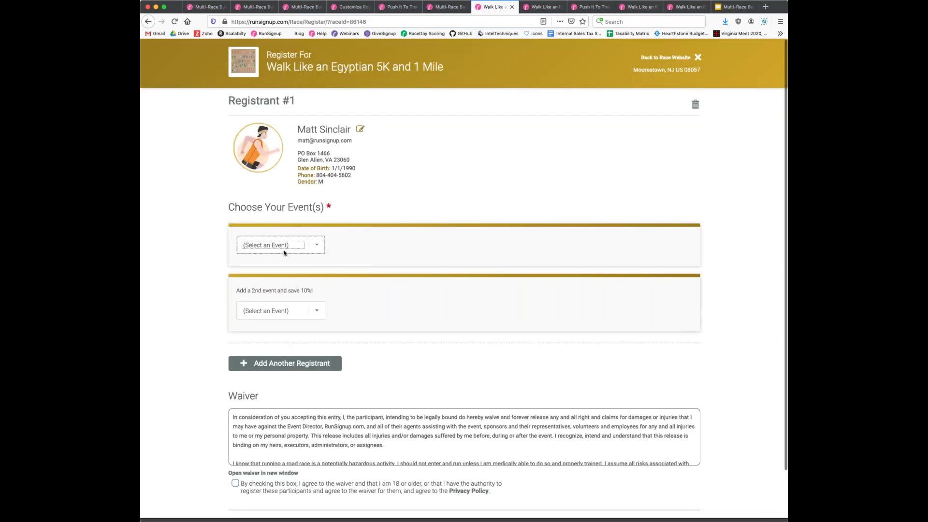
pyautogui.click(283, 253)
pyautogui.click(264, 349)
# Step: Add a second registrant from another saved profile, also signed up for My Bundle
pyautogui.scroll(-5, 334, 350)
pyautogui.click(283, 326)
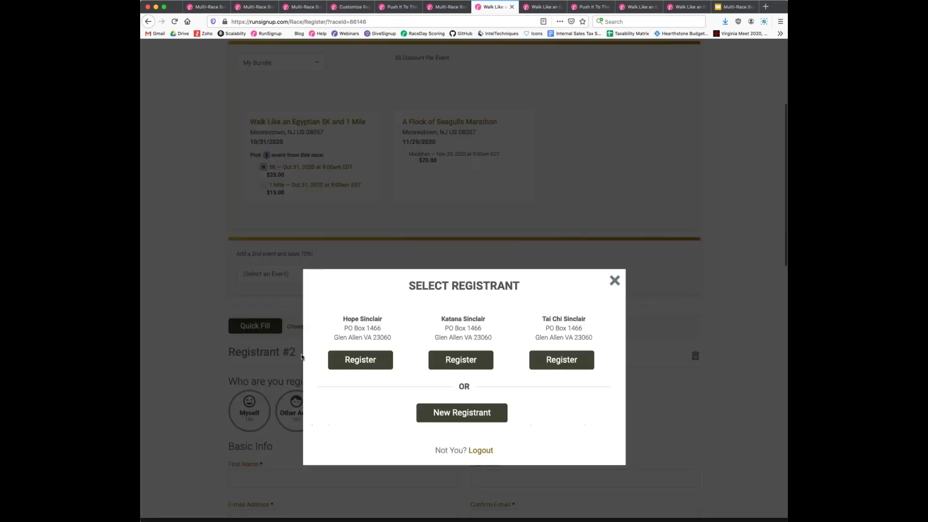
pyautogui.click(447, 363)
pyautogui.scroll(-2, 369, 353)
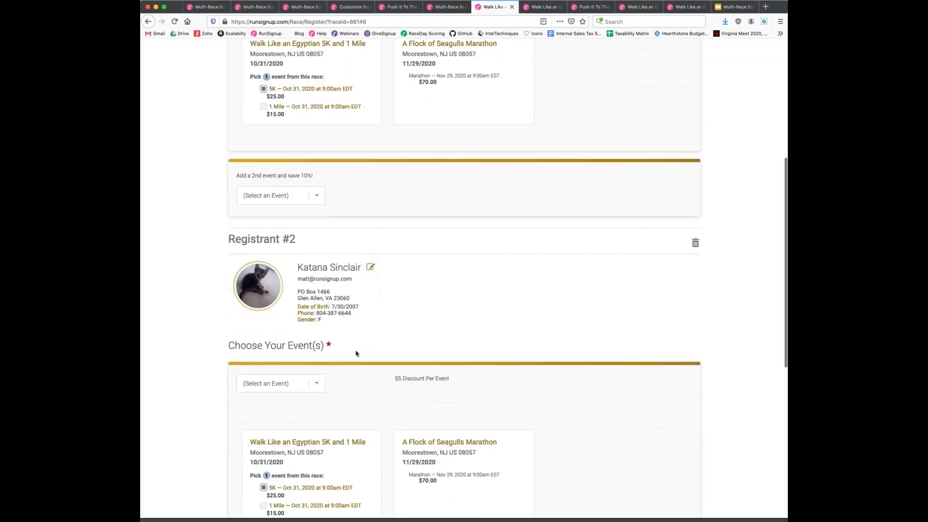
pyautogui.click(299, 383)
pyautogui.click(291, 389)
pyautogui.scroll(-2, 183, 372)
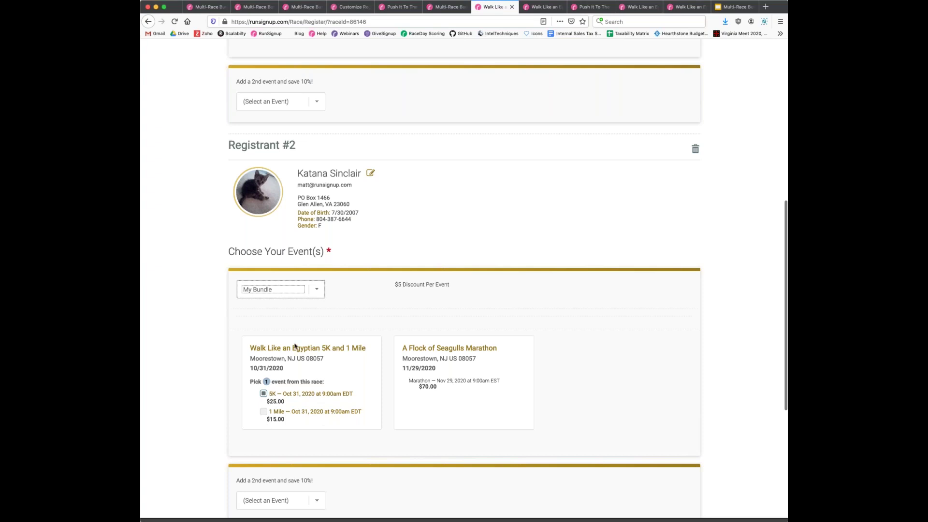
pyautogui.scroll(3, 300, 303)
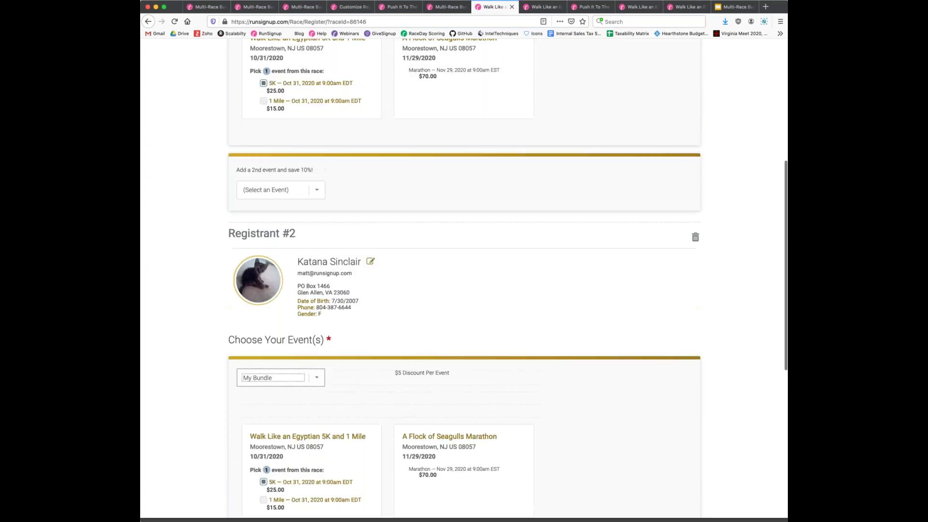
pyautogui.scroll(5, 304, 296)
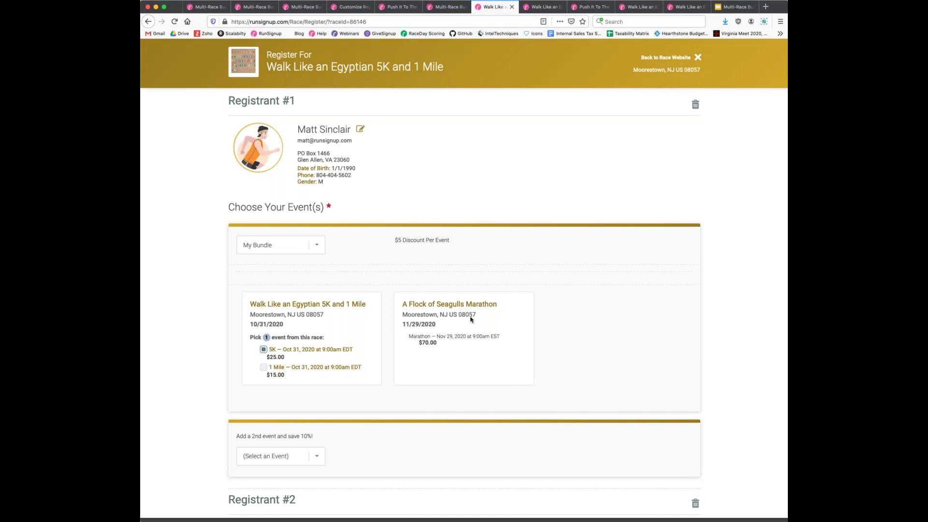
pyautogui.scroll(-7, 471, 319)
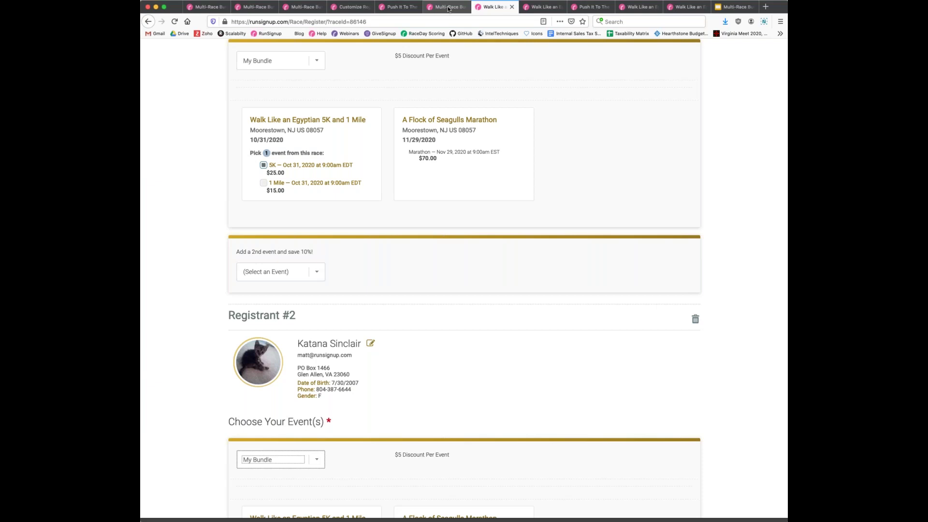
pyautogui.scroll(5, 472, 126)
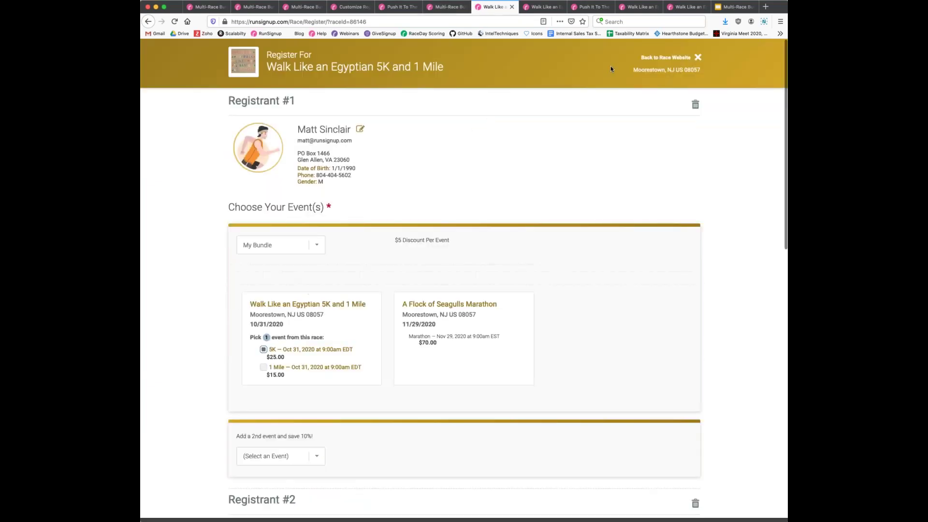